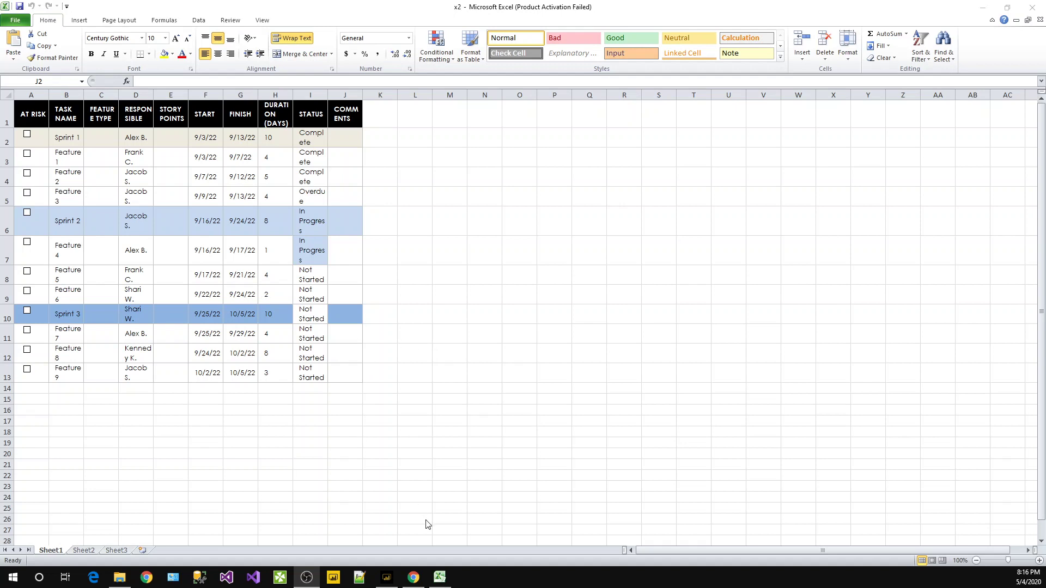
# - Close Excel, minimize File Explorer and open the Sheet1 query in Power Query Editor
pyautogui.moveTo(394, 582)
pyautogui.click(1033, 10)
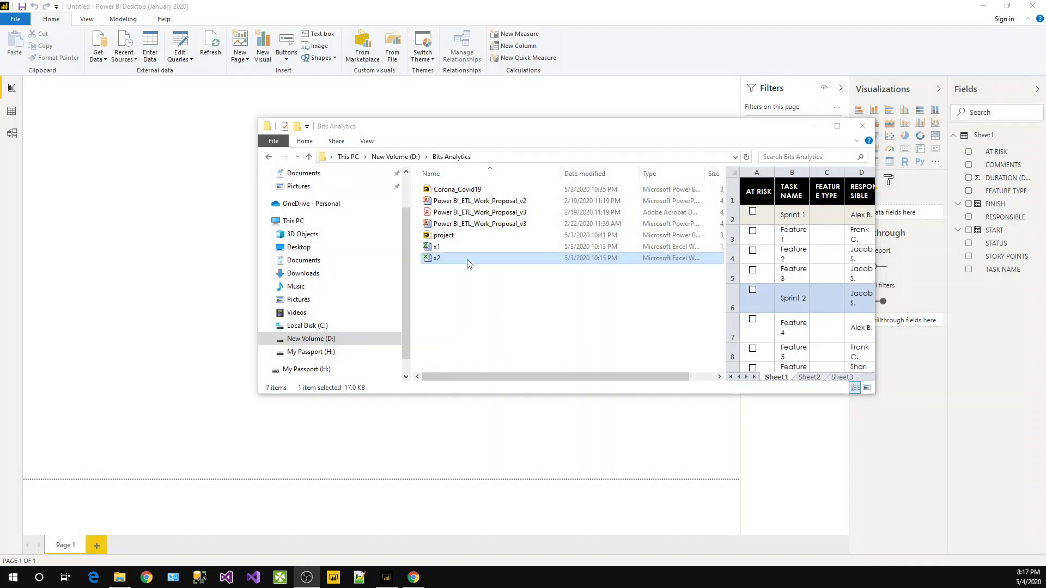
pyautogui.click(812, 126)
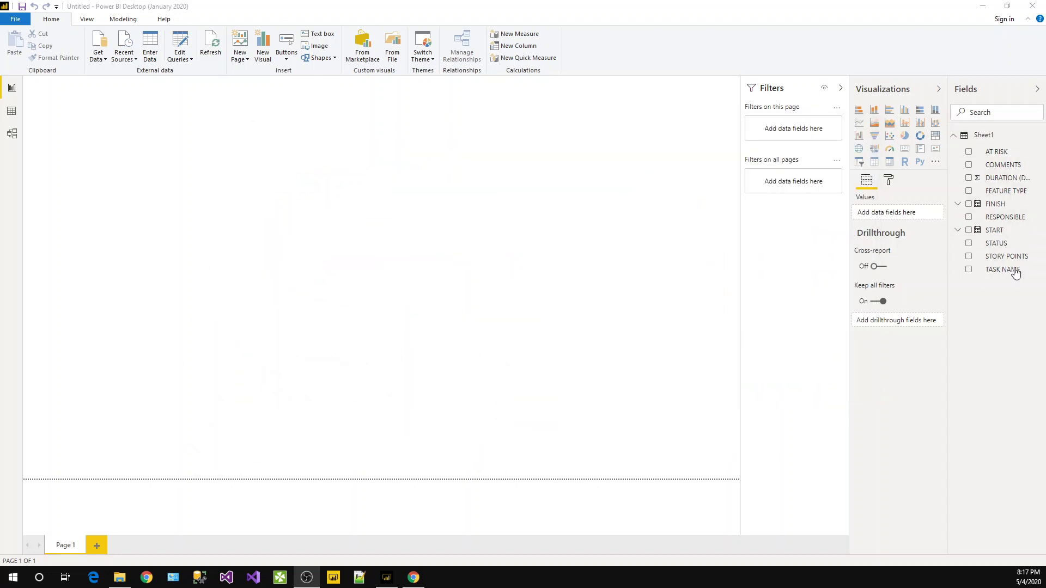
pyautogui.rightClick(1037, 138)
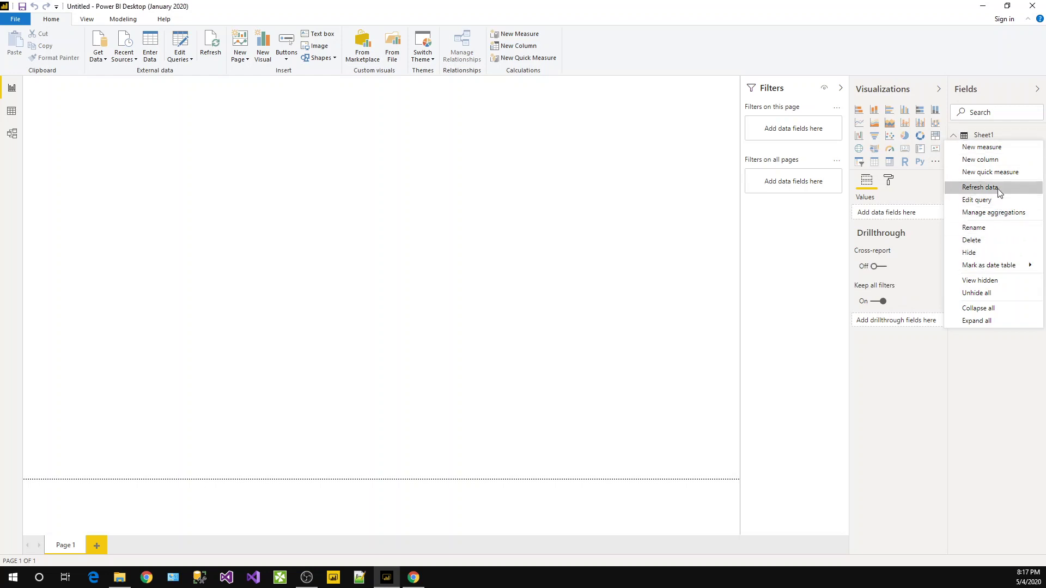
pyautogui.click(977, 200)
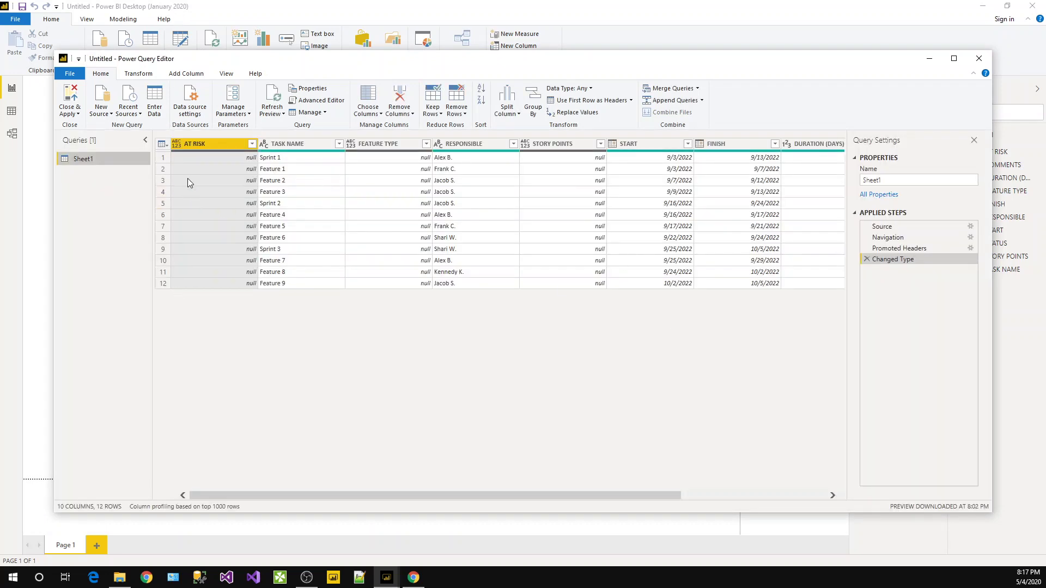
# - Remove the AT RISK, FEATURE TYPE, STORY POINTS and COMMENTS columns from Sheet1
pyautogui.rightClick(211, 145)
pyautogui.click(253, 167)
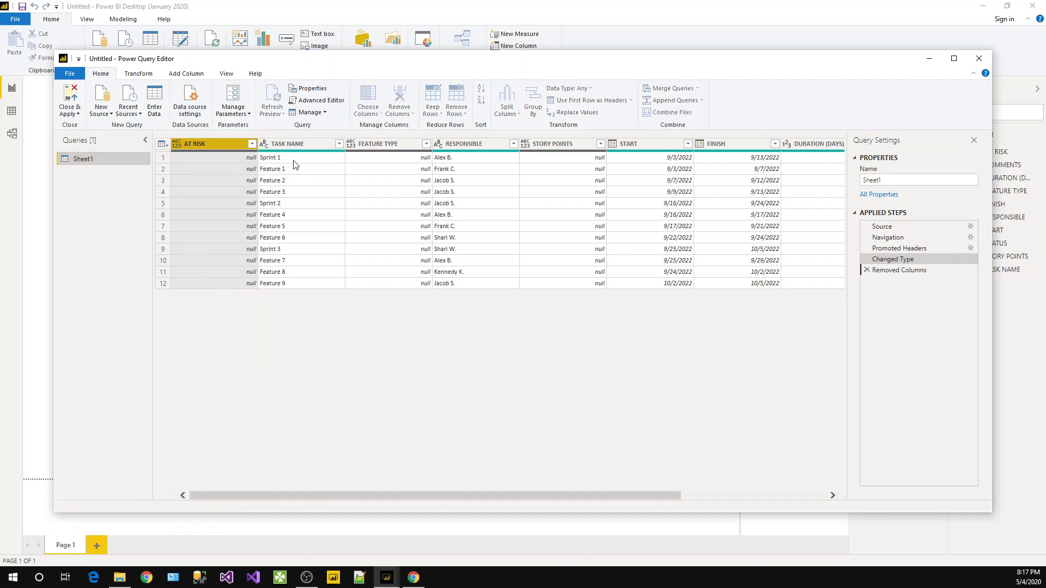
pyautogui.click(313, 144)
pyautogui.rightClick(316, 144)
pyautogui.click(345, 164)
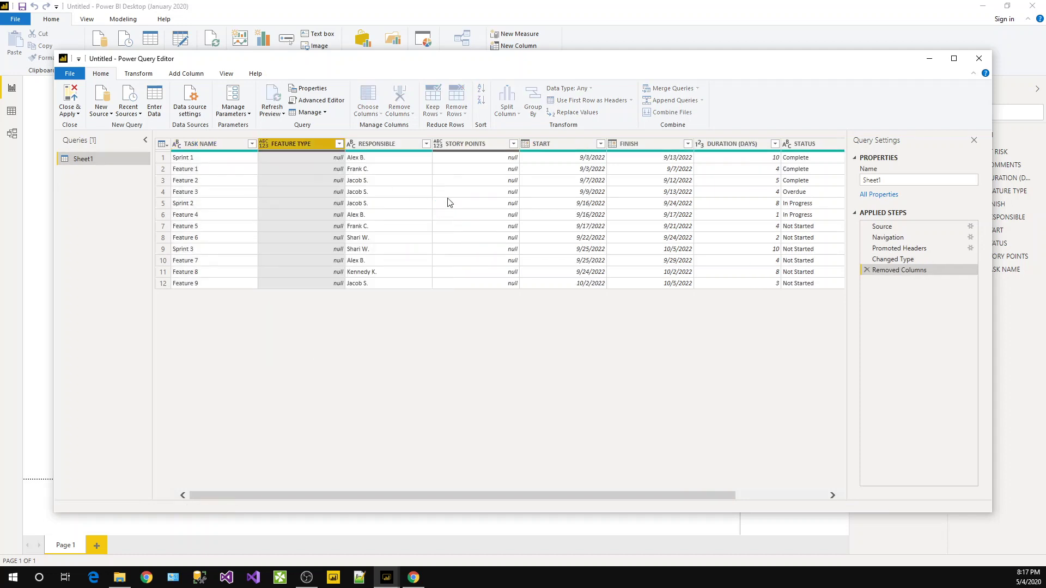
pyautogui.click(406, 144)
pyautogui.rightClick(412, 146)
pyautogui.click(428, 165)
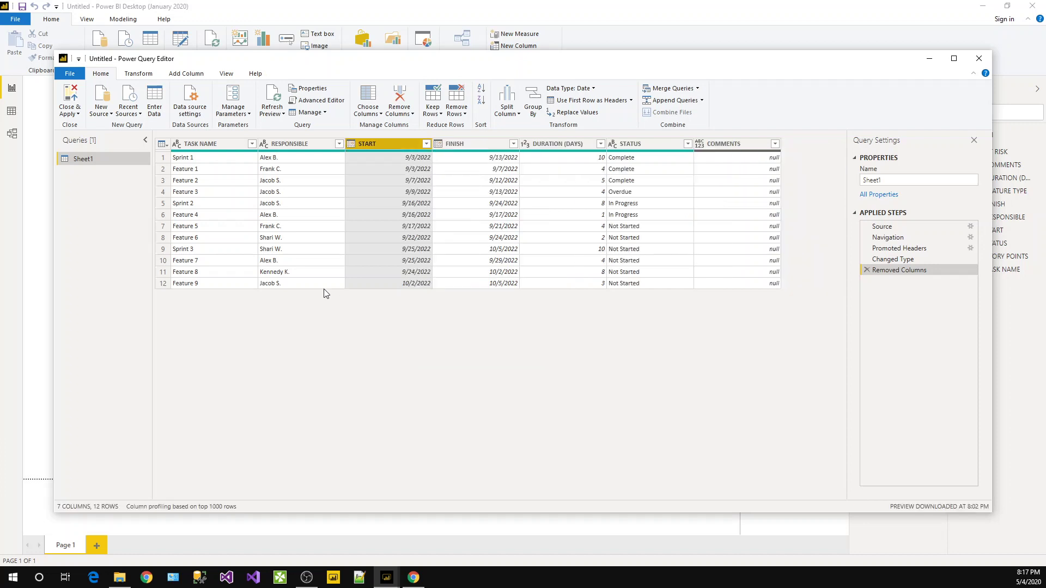
pyautogui.rightClick(725, 145)
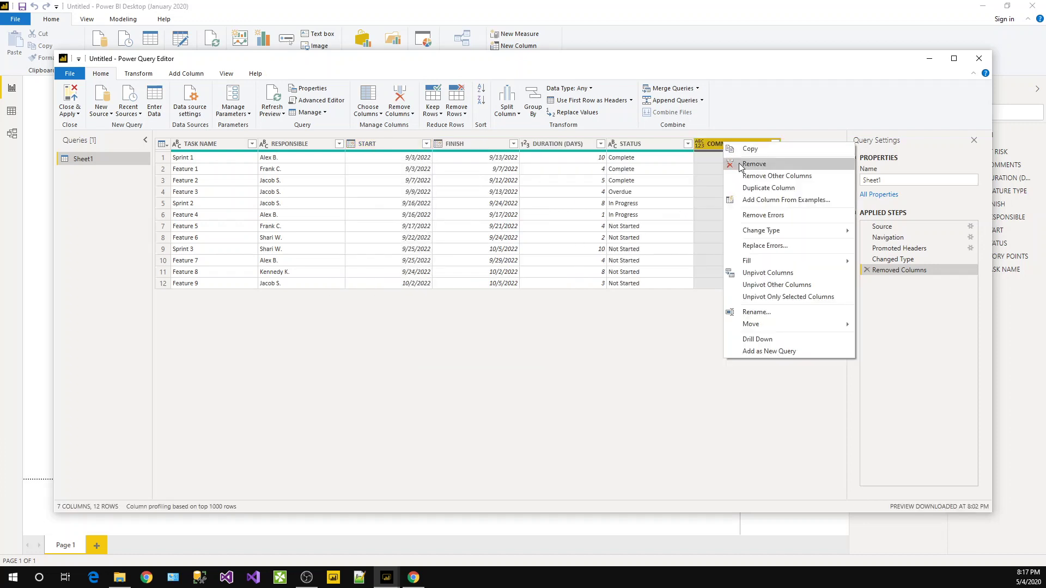
pyautogui.click(733, 162)
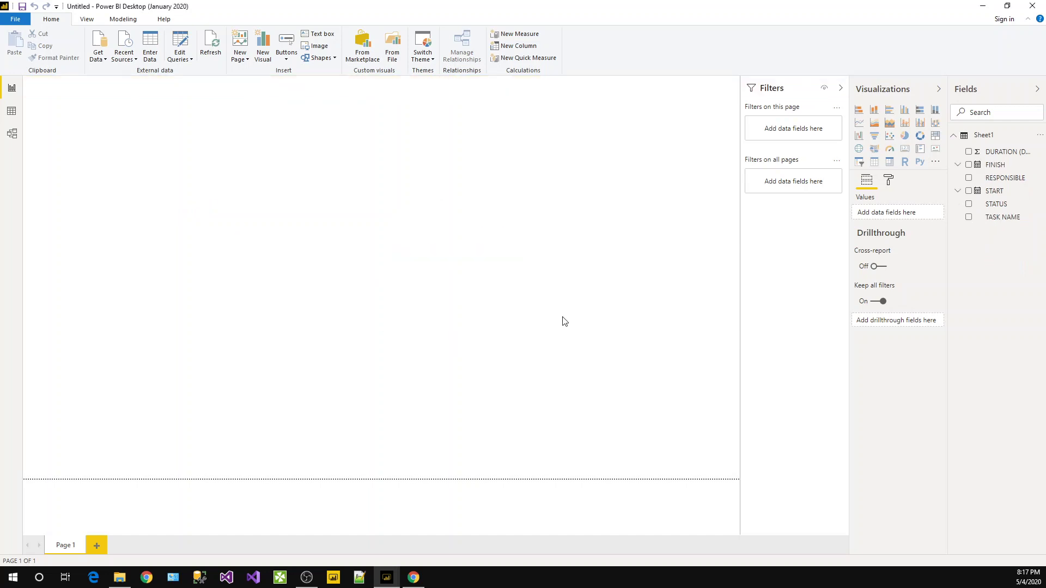
# - Browse the Visual Awesomeness blog and MAQ Gantt tabs in Chrome, ending on the Install Gantt store page
pyautogui.click(932, 167)
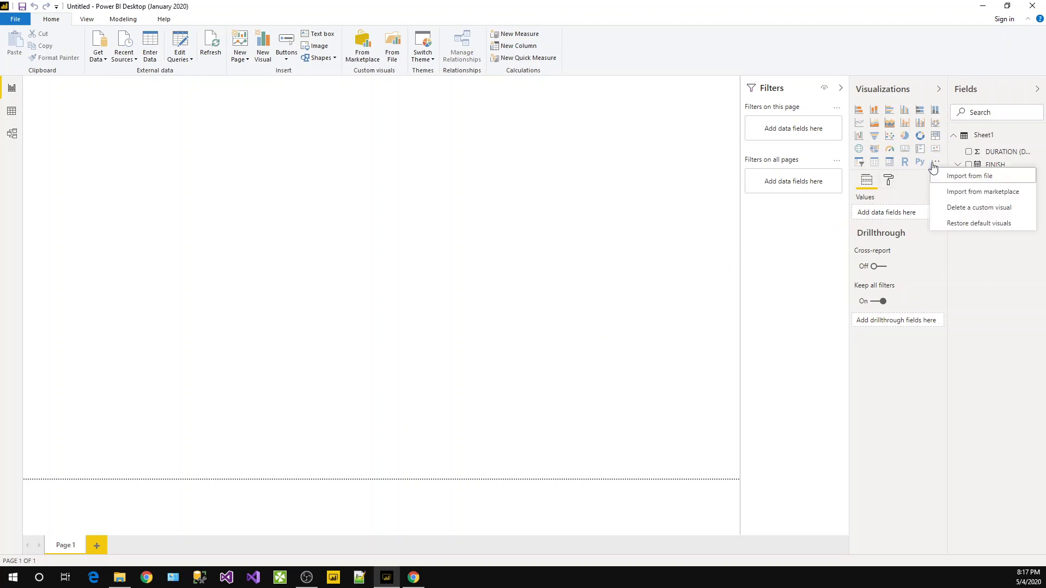
pyautogui.click(948, 192)
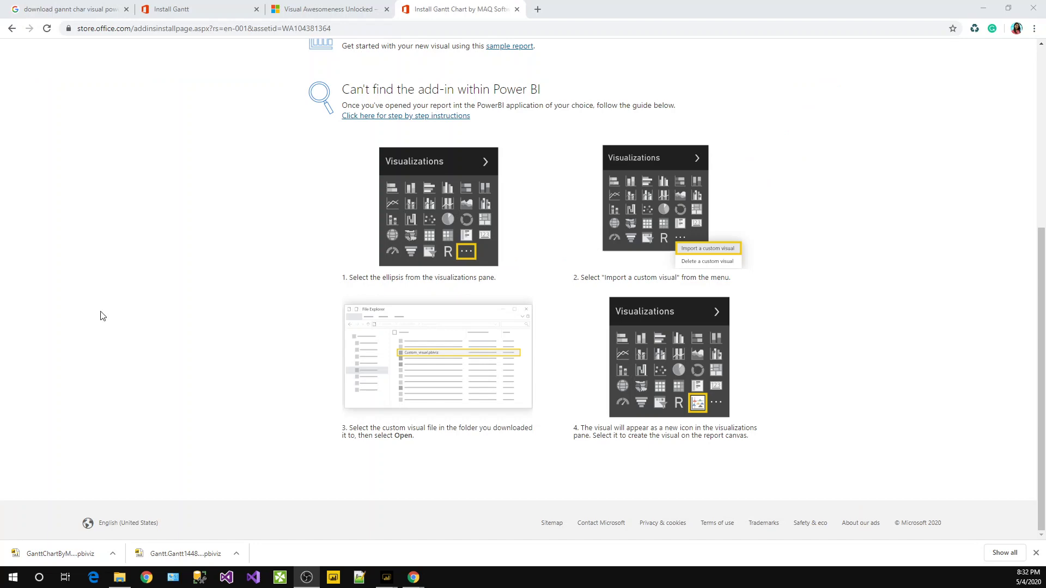
pyautogui.click(333, 7)
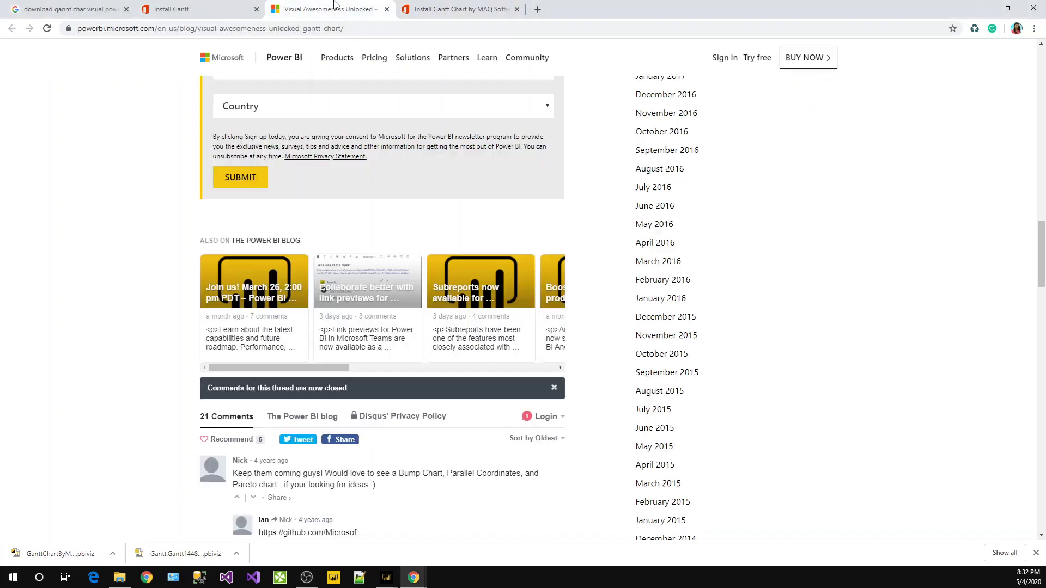
pyautogui.click(190, 7)
pyautogui.scroll(5, 257, 294)
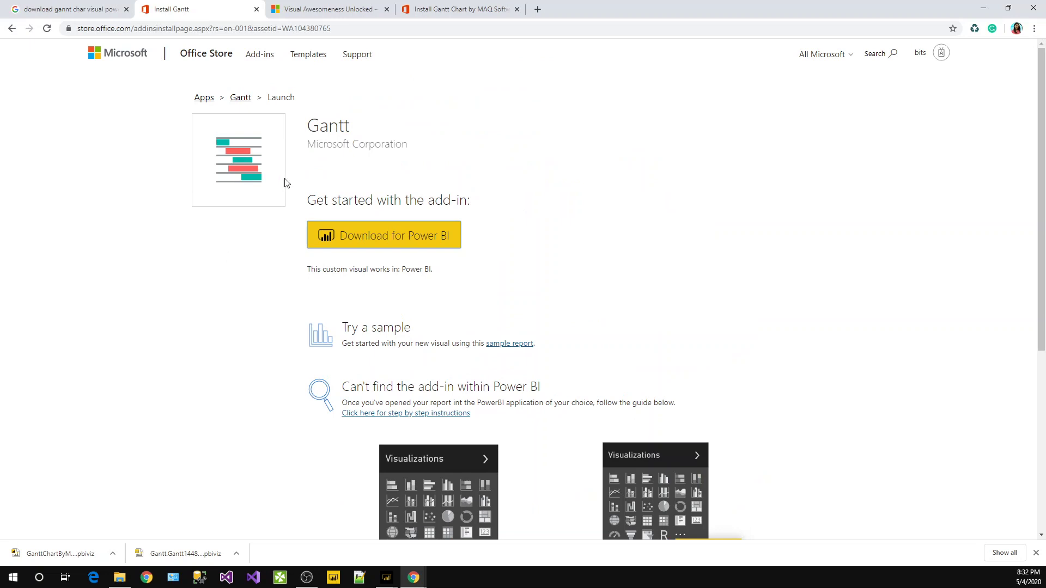
pyautogui.doubleClick(130, 29)
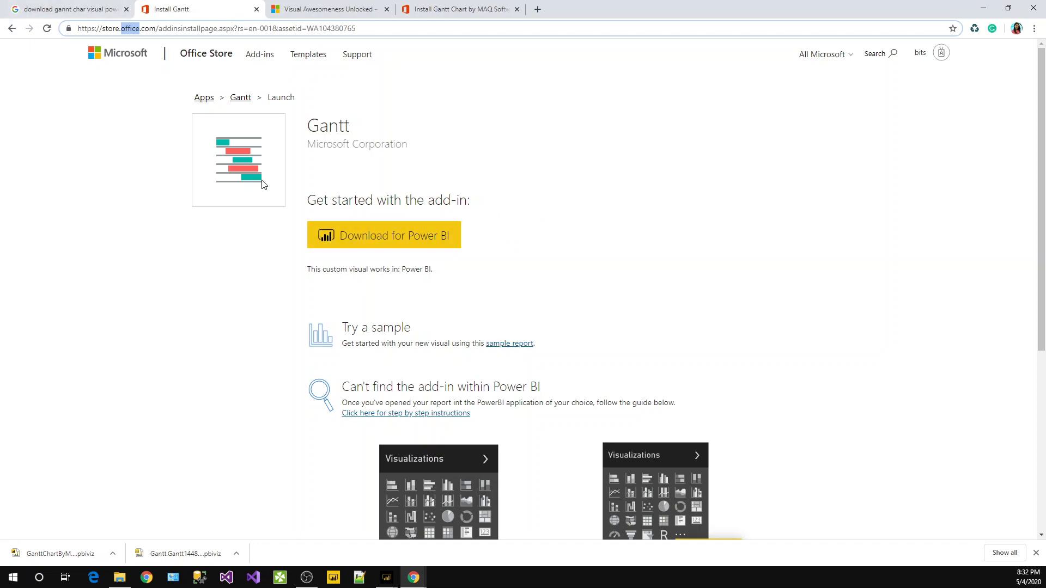
pyautogui.click(415, 9)
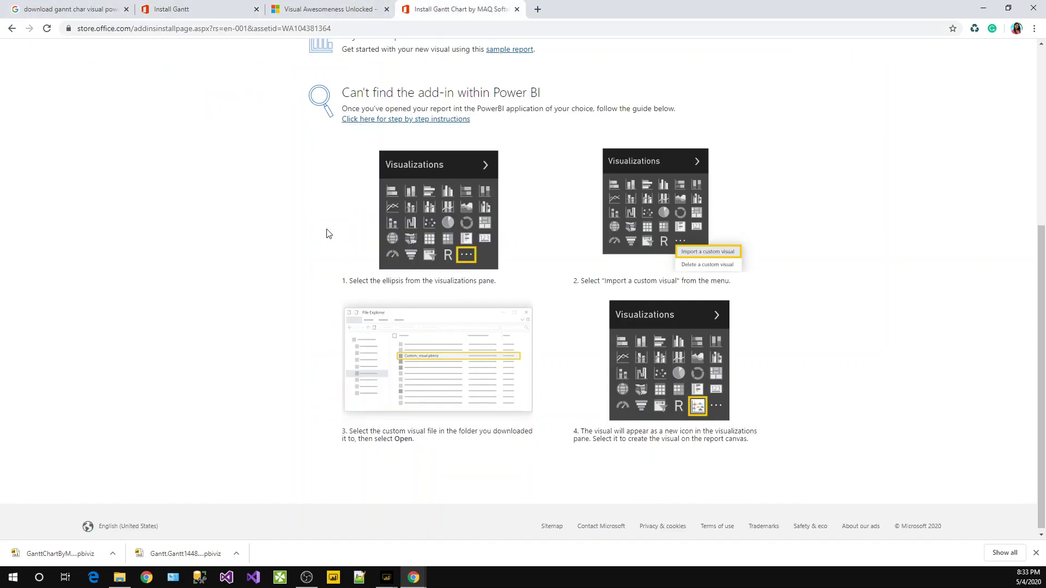
pyautogui.scroll(5, 326, 233)
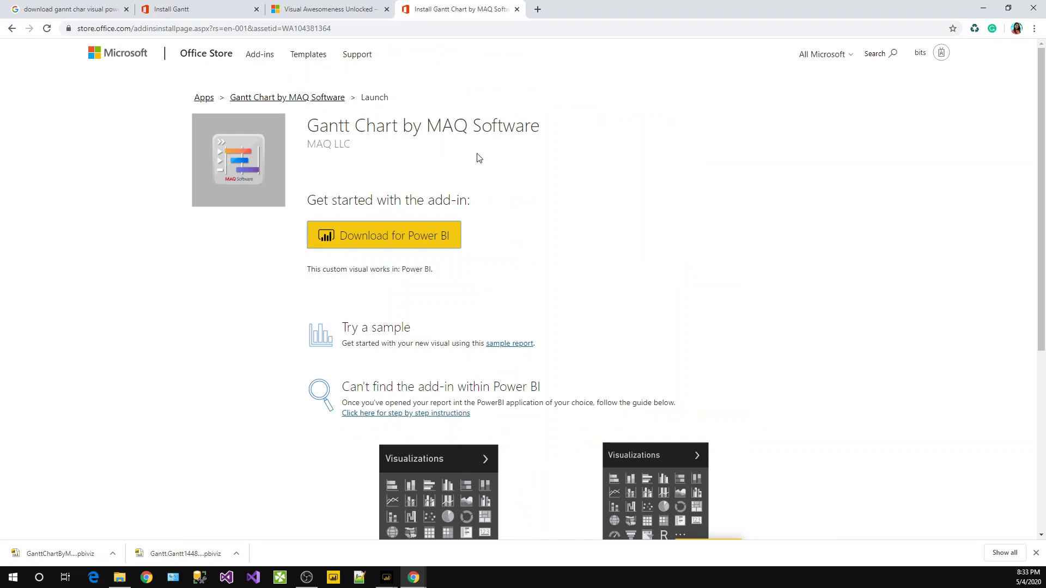
pyautogui.click(216, 14)
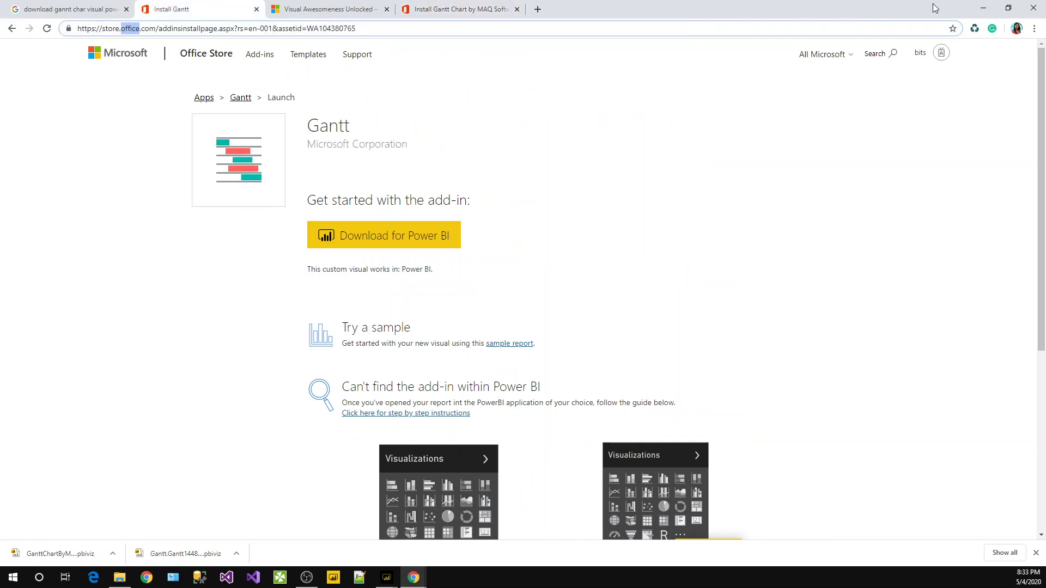
# - Import the Gantt2.2.3.0.pbiviz custom visual from file into the report's visualizations
pyautogui.click(983, 7)
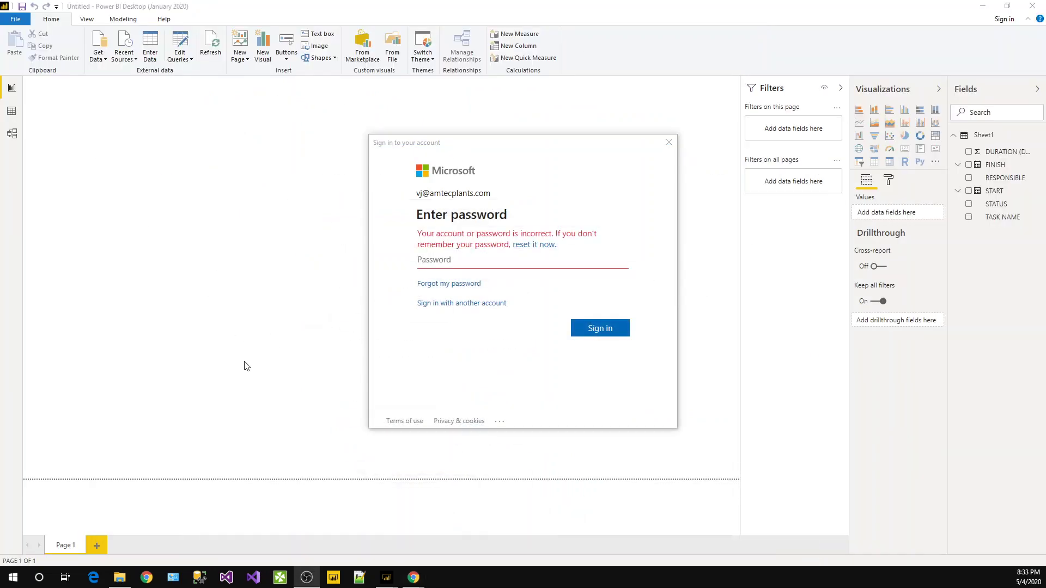
pyautogui.click(669, 143)
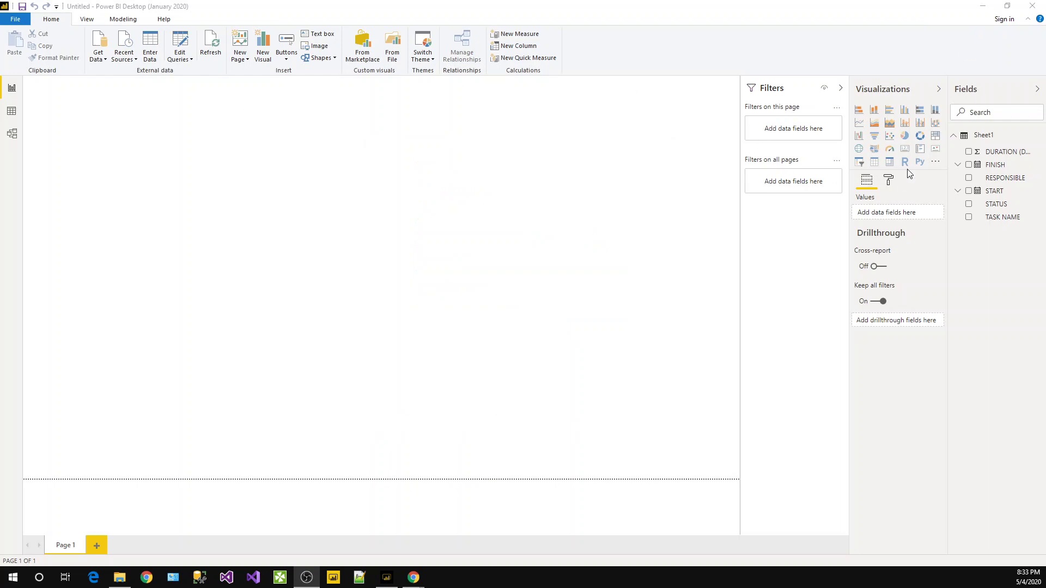
pyautogui.click(935, 162)
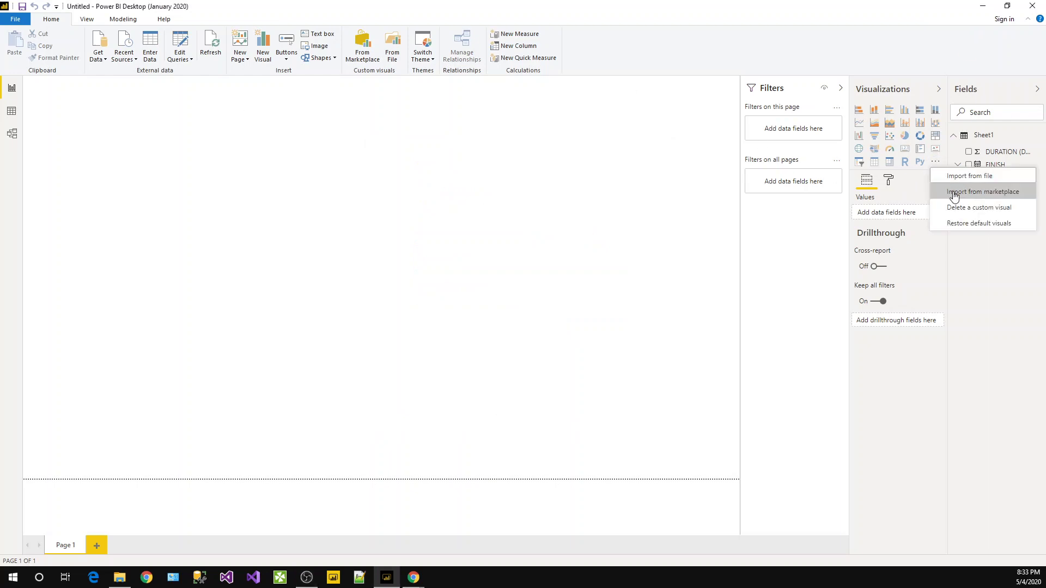
pyautogui.click(965, 176)
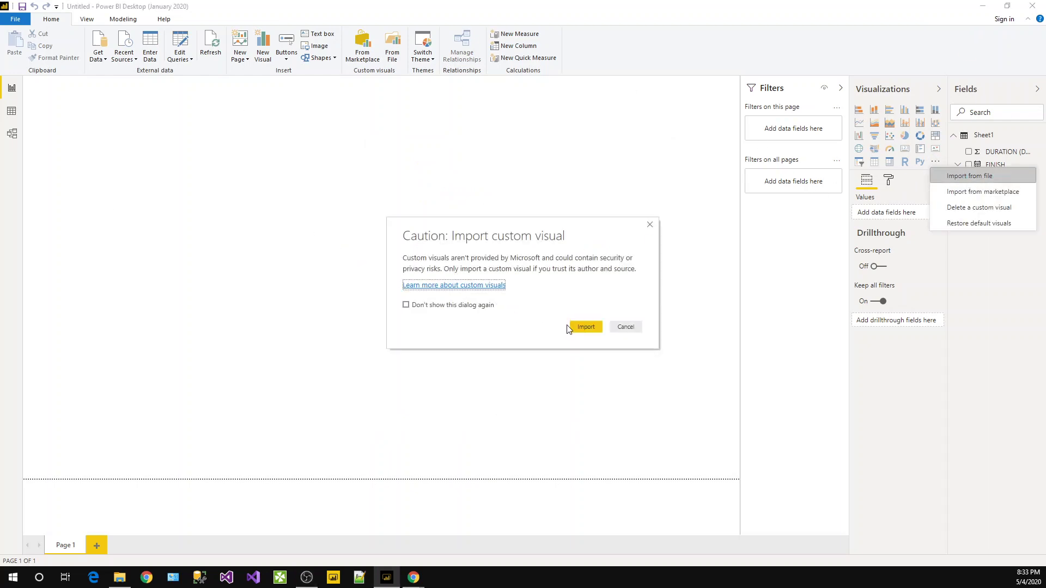
pyautogui.click(585, 327)
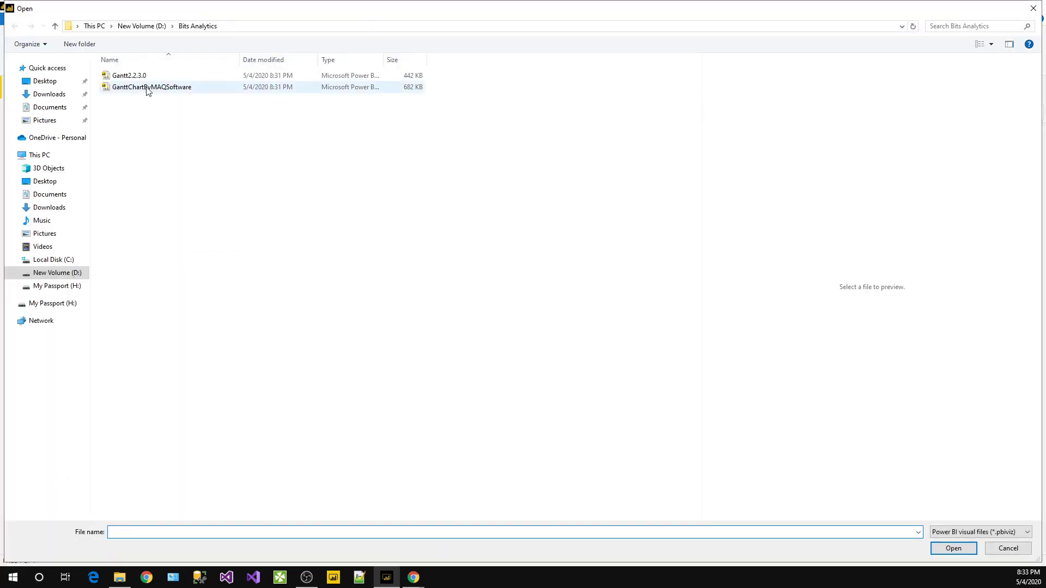
pyautogui.click(140, 76)
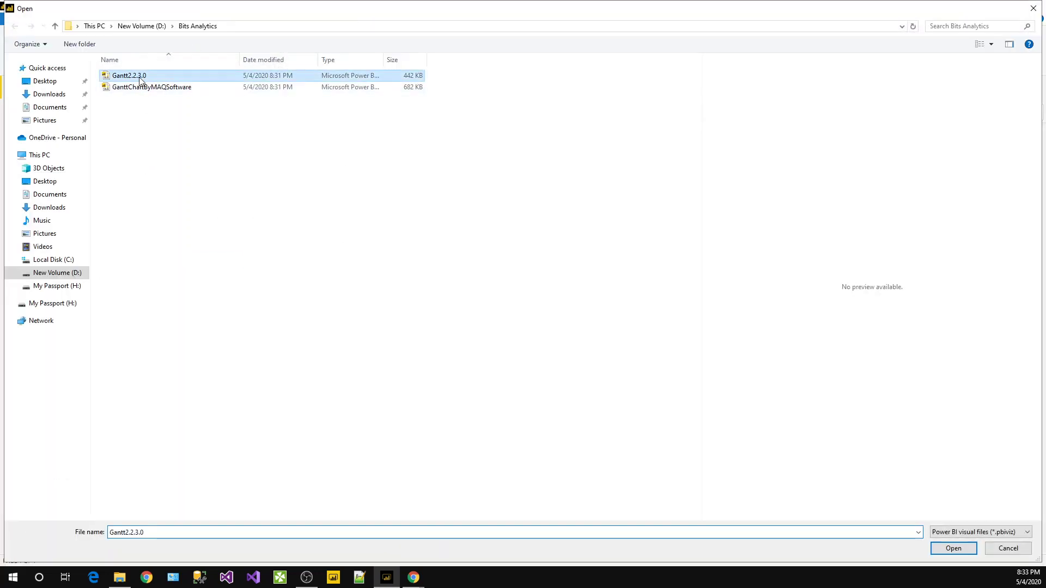
pyautogui.doubleClick(140, 79)
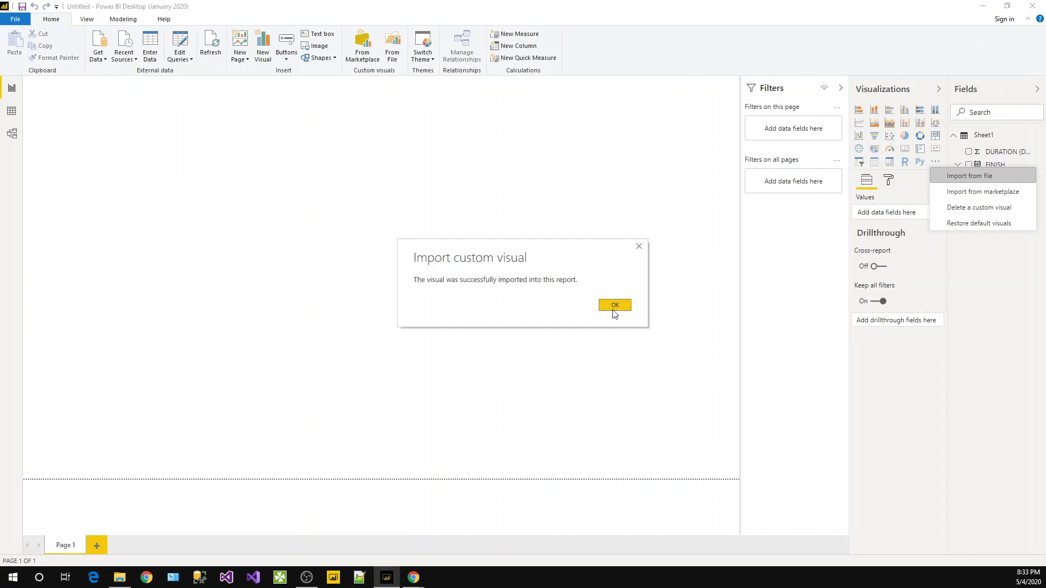
pyautogui.click(615, 305)
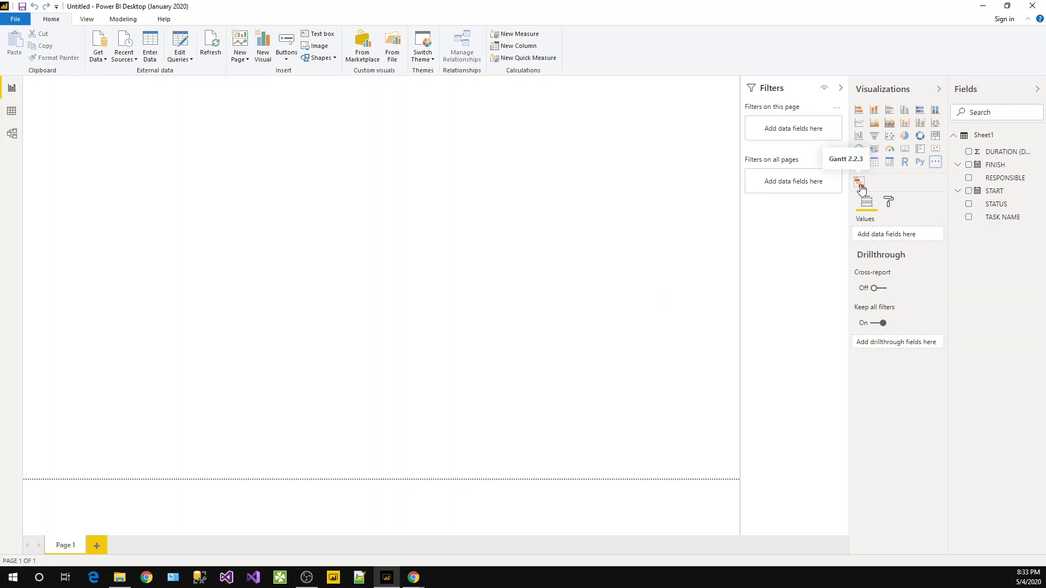
# - Rename the Page 1 report page to Demo1
pyautogui.doubleClick(73, 546)
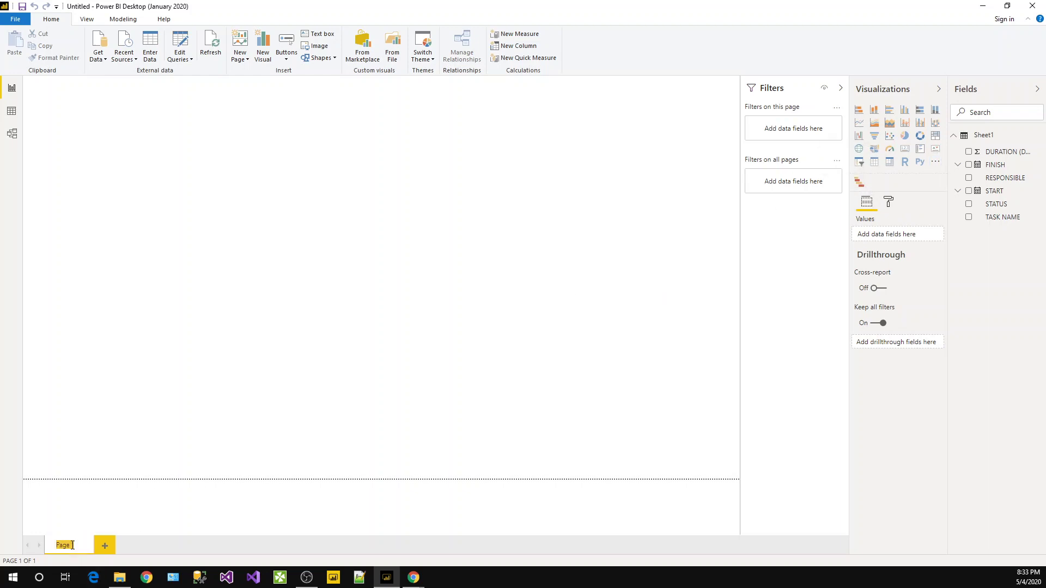
pyautogui.write('Demo1')
pyautogui.press('Return')
# - Add a blank Gantt visual and enlarge it to span most of the canvas
pyautogui.click(859, 181)
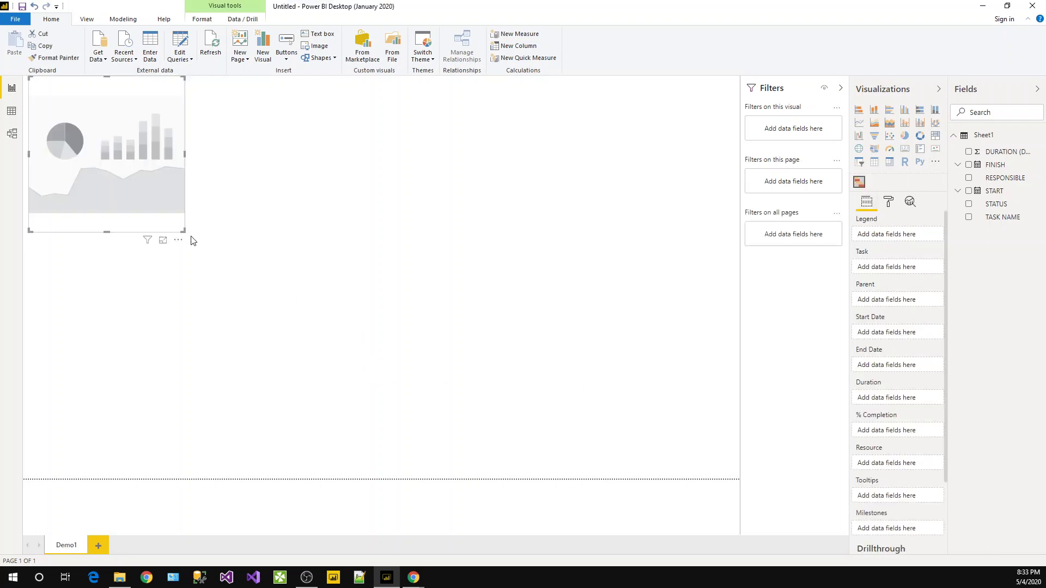
pyautogui.moveTo(184, 231); pyautogui.dragTo(718, 464)
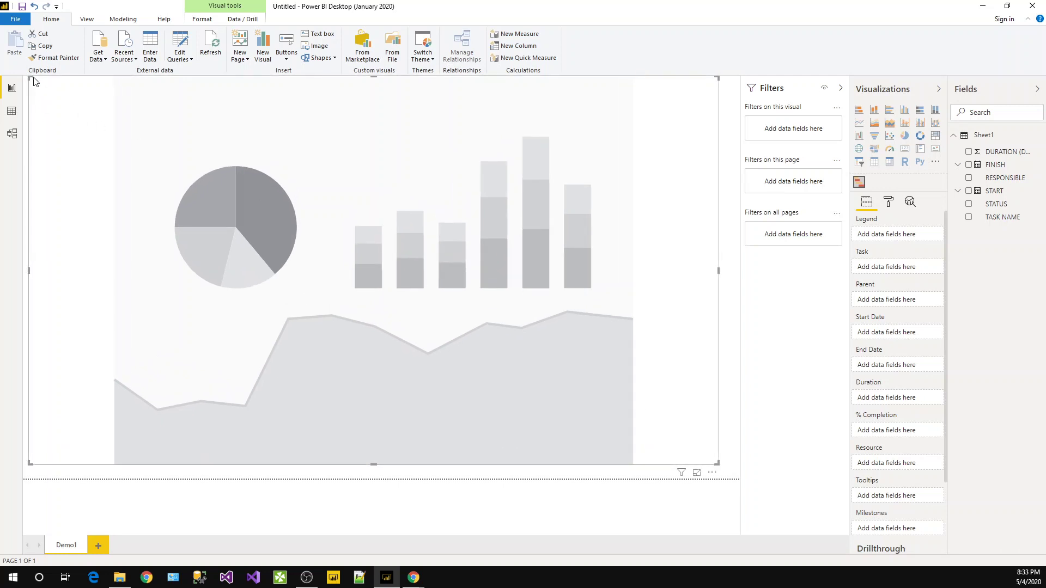
pyautogui.moveTo(31, 79); pyautogui.dragTo(31, 154)
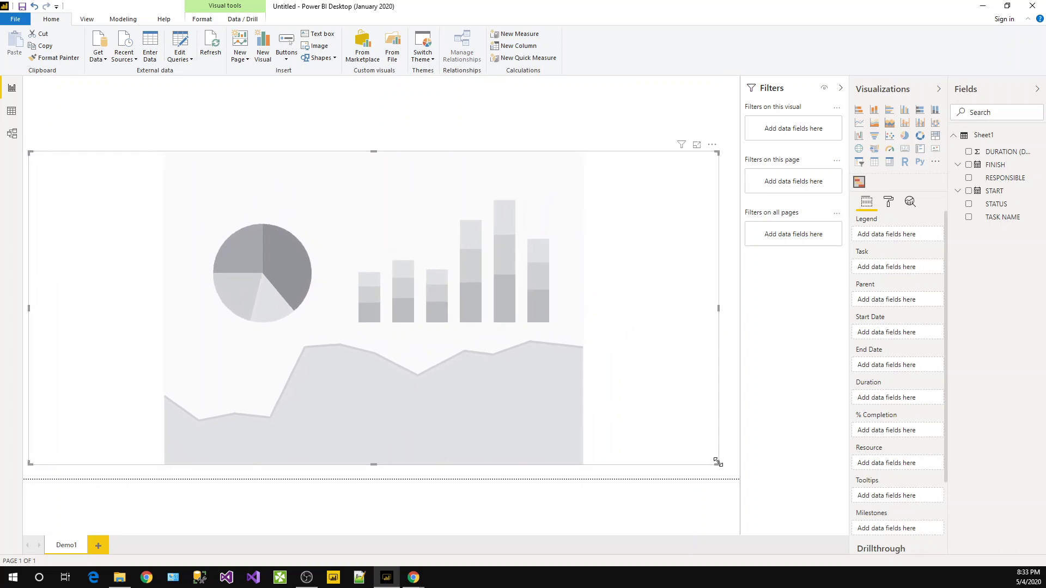
pyautogui.moveTo(718, 464)
pyautogui.mouseDown()
pyautogui.moveTo(734, 478)
pyautogui.moveTo(731, 462)
pyautogui.mouseUp()
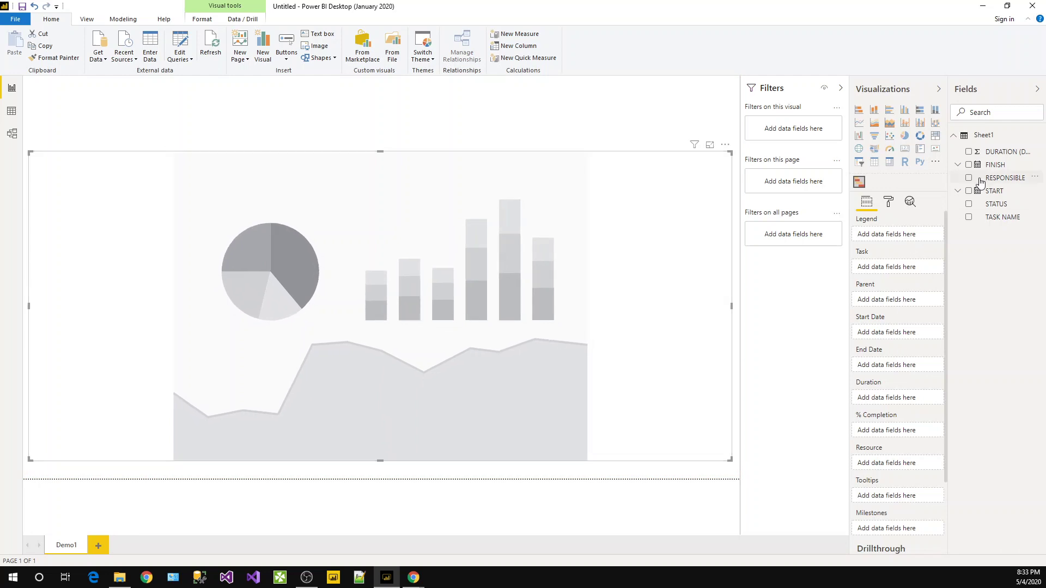
# - Map START, TASK NAME, STATUS as legend and DURATION (DAYS) onto the Gantt fields
pyautogui.moveTo(994, 192); pyautogui.dragTo(904, 355)
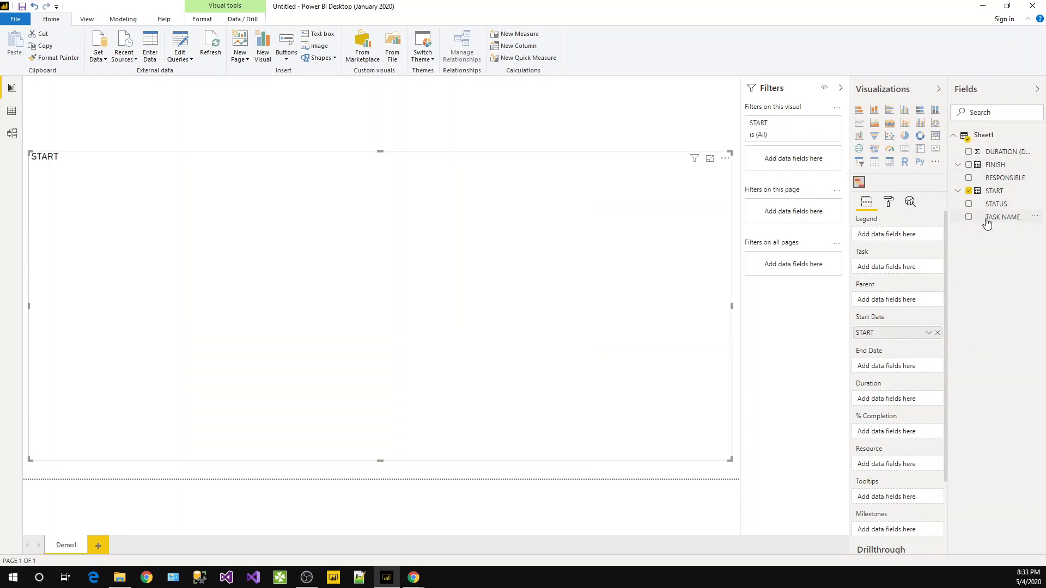
pyautogui.moveTo(986, 223); pyautogui.dragTo(926, 266)
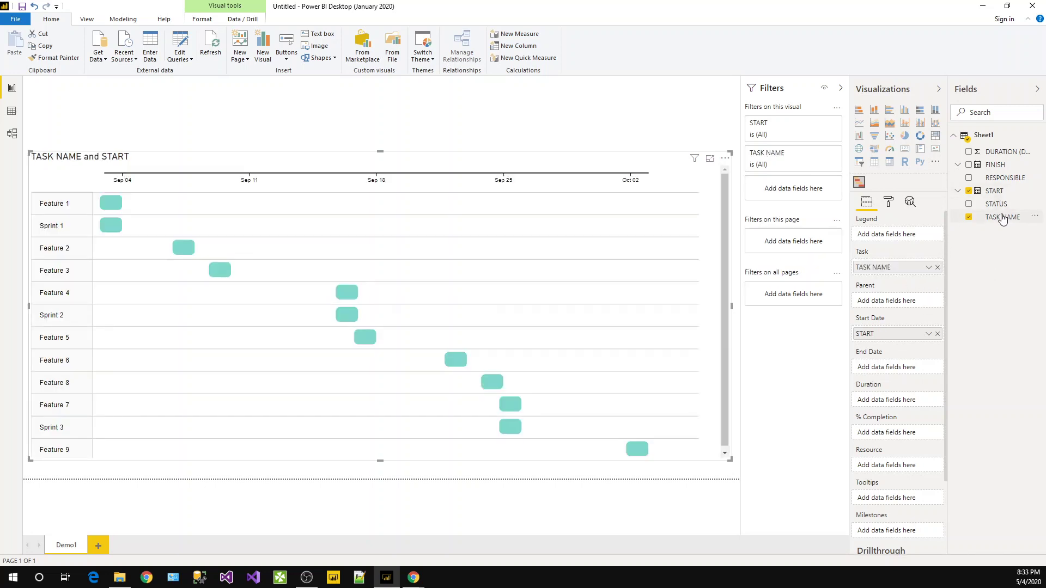
pyautogui.moveTo(996, 205); pyautogui.dragTo(893, 238)
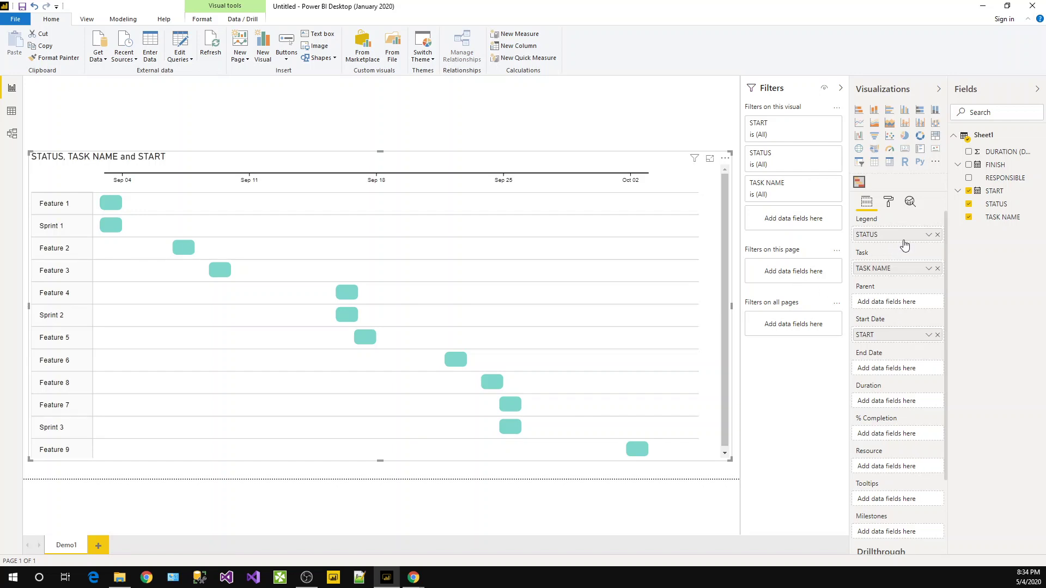
pyautogui.moveTo(901, 239); pyautogui.dragTo(898, 301)
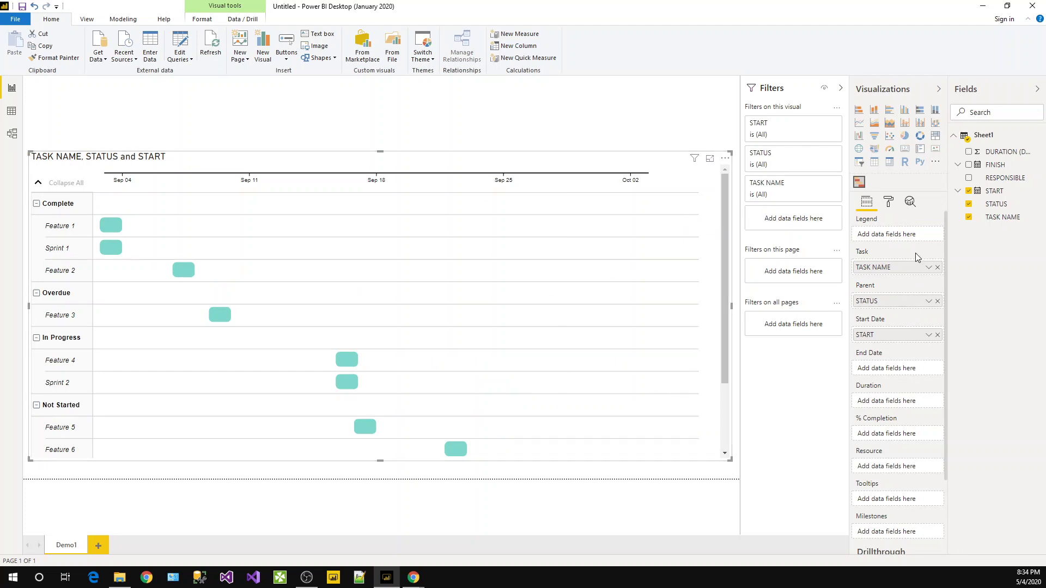
pyautogui.moveTo(998, 155); pyautogui.dragTo(915, 411)
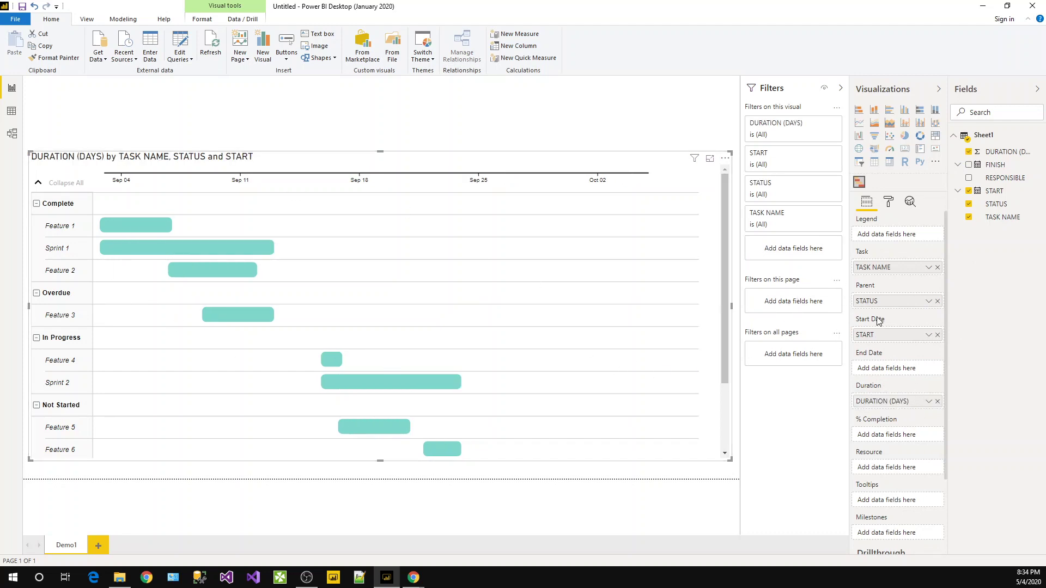
pyautogui.moveTo(886, 270); pyautogui.dragTo(879, 234)
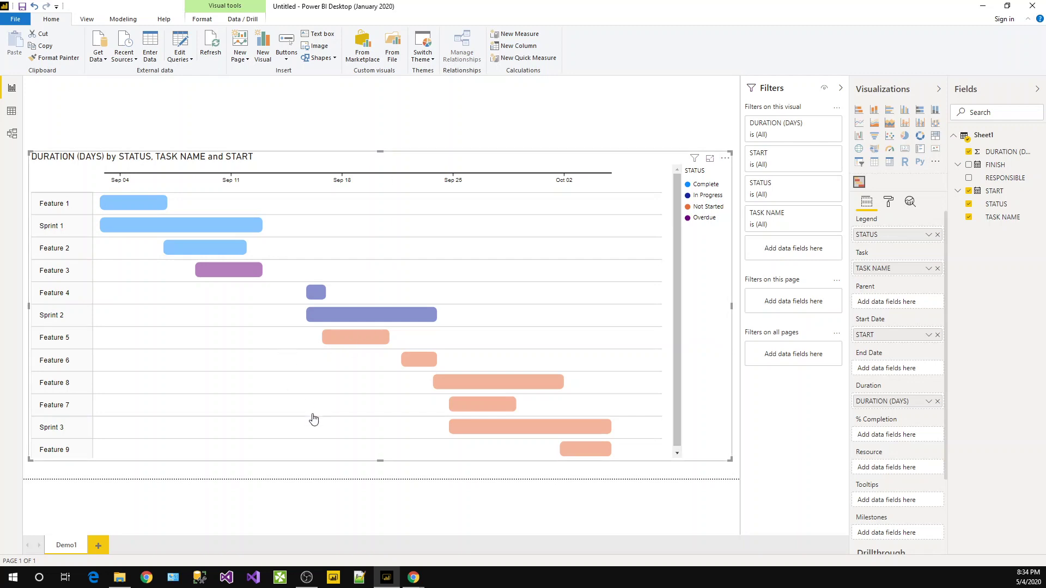
# - Make the Gantt visual slightly taller
pyautogui.scroll(-1, 383, 349)
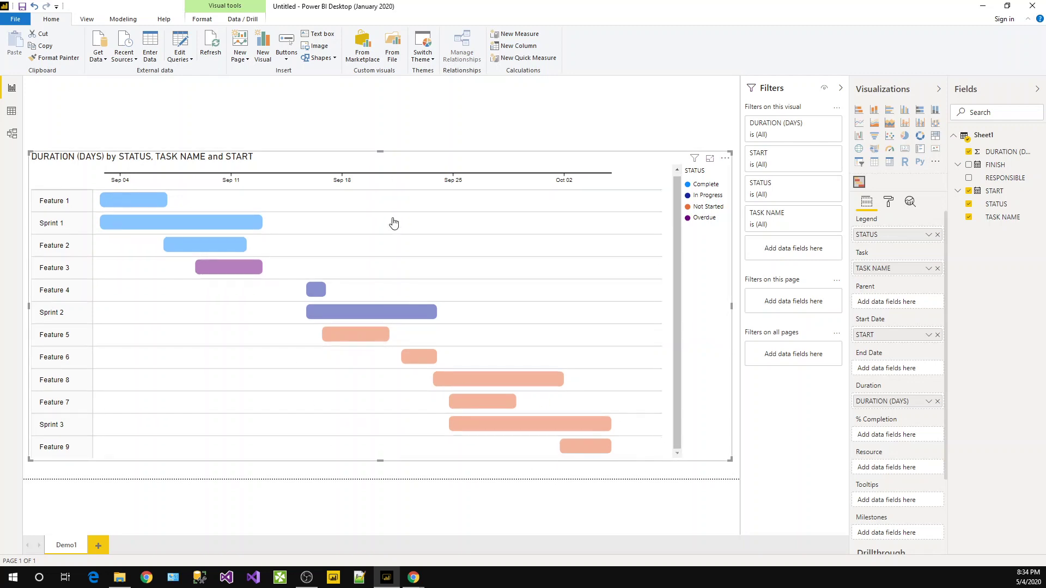
pyautogui.moveTo(380, 152); pyautogui.dragTo(376, 139)
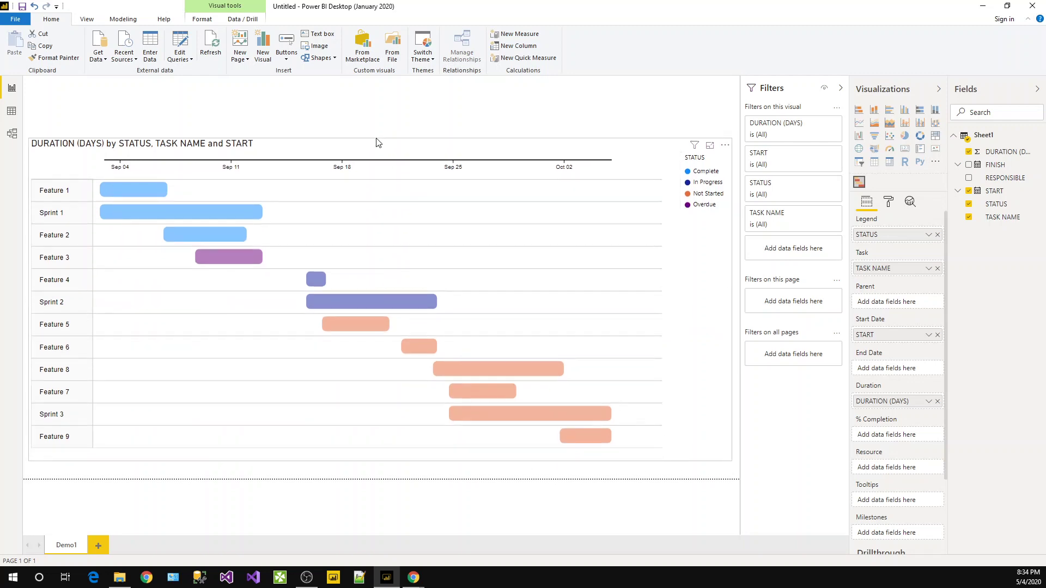
pyautogui.click(537, 478)
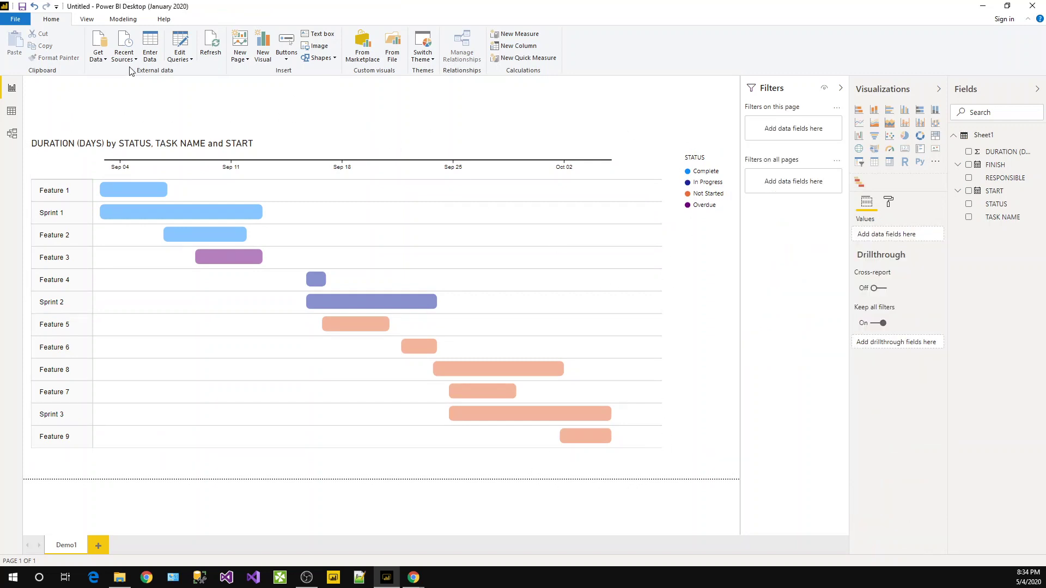
# - Insert the ss logo image from the D: drive and shrink it to sit above the chart
pyautogui.click(316, 45)
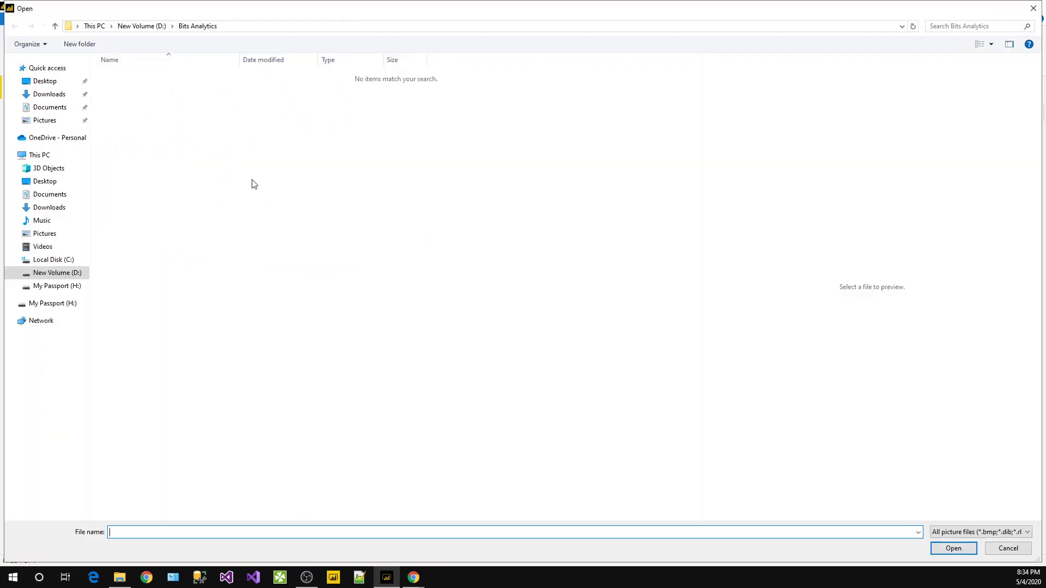
pyautogui.click(154, 27)
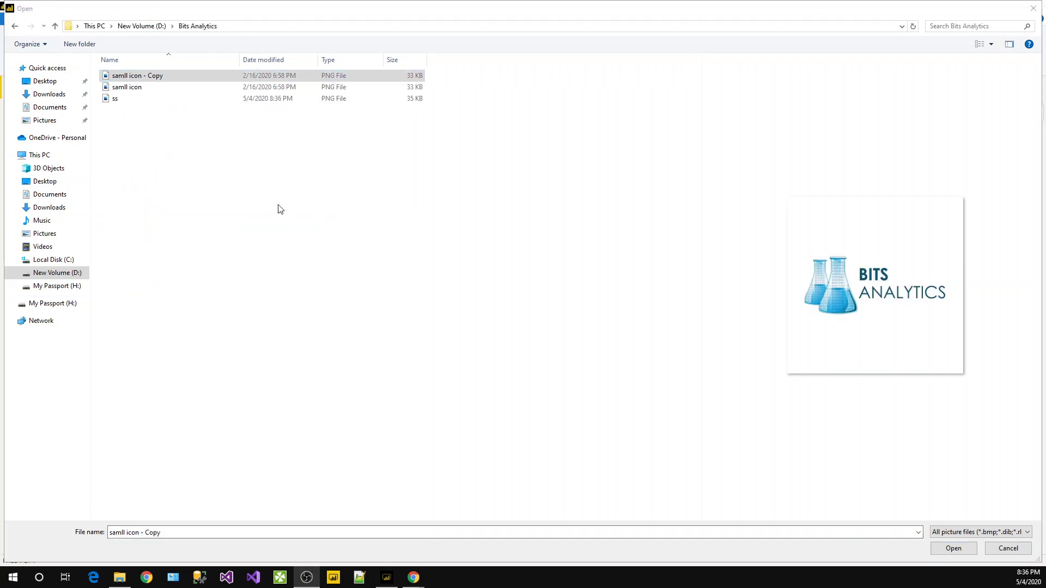
pyautogui.doubleClick(141, 97)
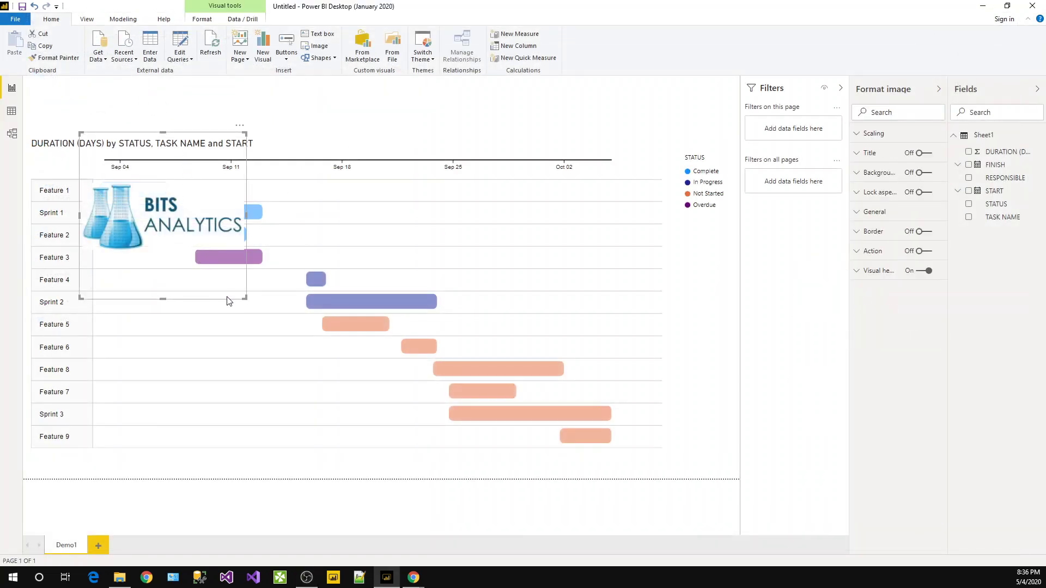
pyautogui.moveTo(243, 297); pyautogui.dragTo(182, 187)
pyautogui.click(174, 183)
pyautogui.moveTo(174, 135); pyautogui.dragTo(147, 132)
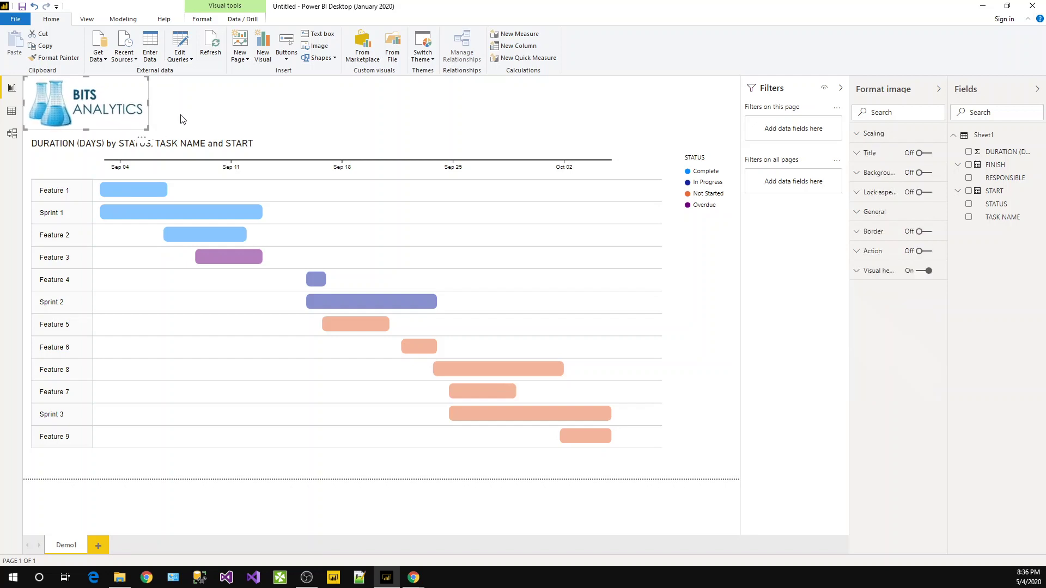
# - Turn on Show Gridlines from the View tab, then reselect the Gantt chart
pyautogui.click(93, 20)
pyautogui.click(62, 33)
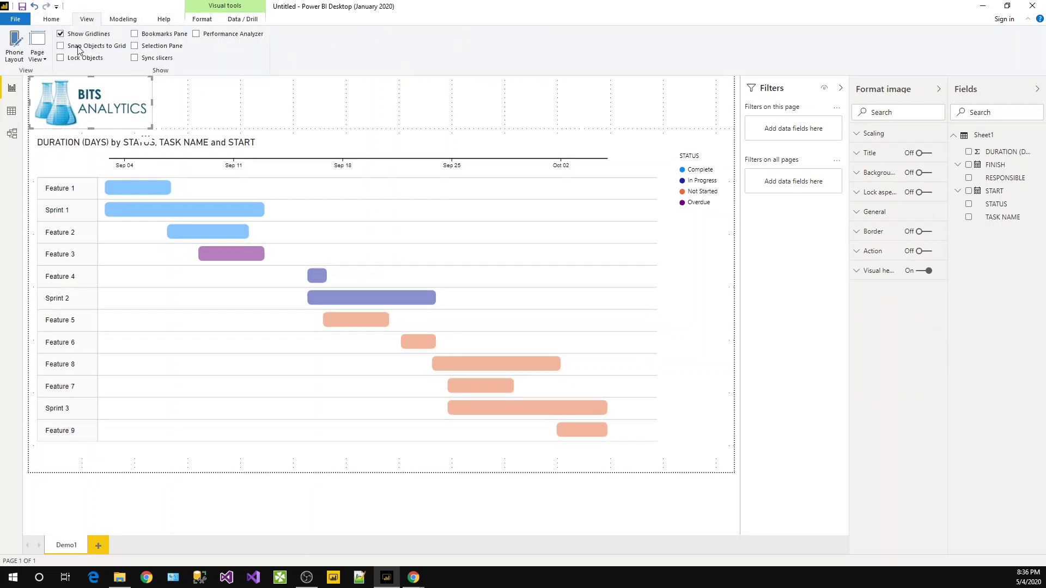
pyautogui.click(51, 19)
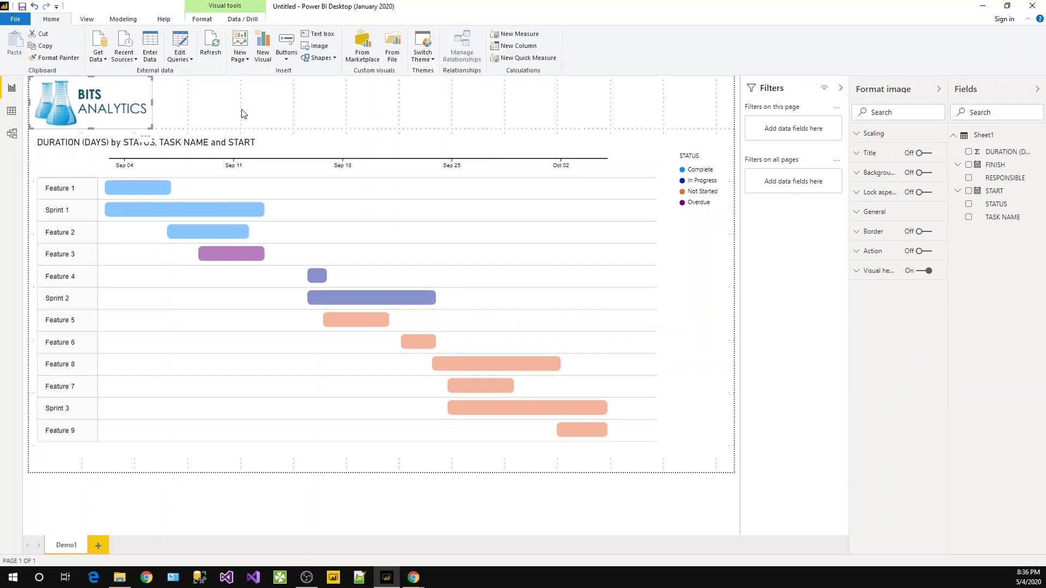
pyautogui.click(705, 129)
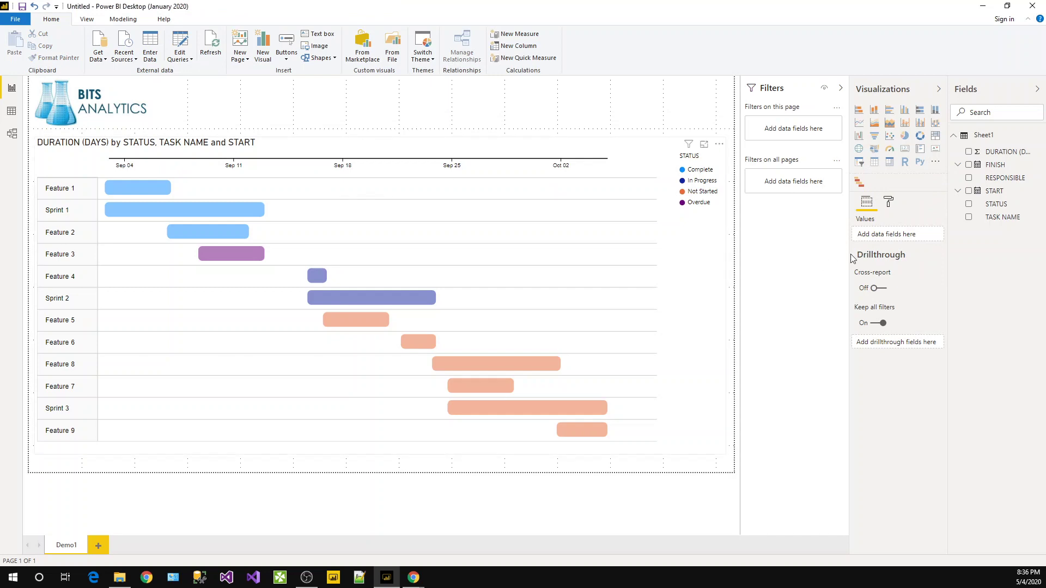
pyautogui.click(354, 143)
# - Retitle the Gantt chart 'Project Timeline'
pyautogui.click(888, 201)
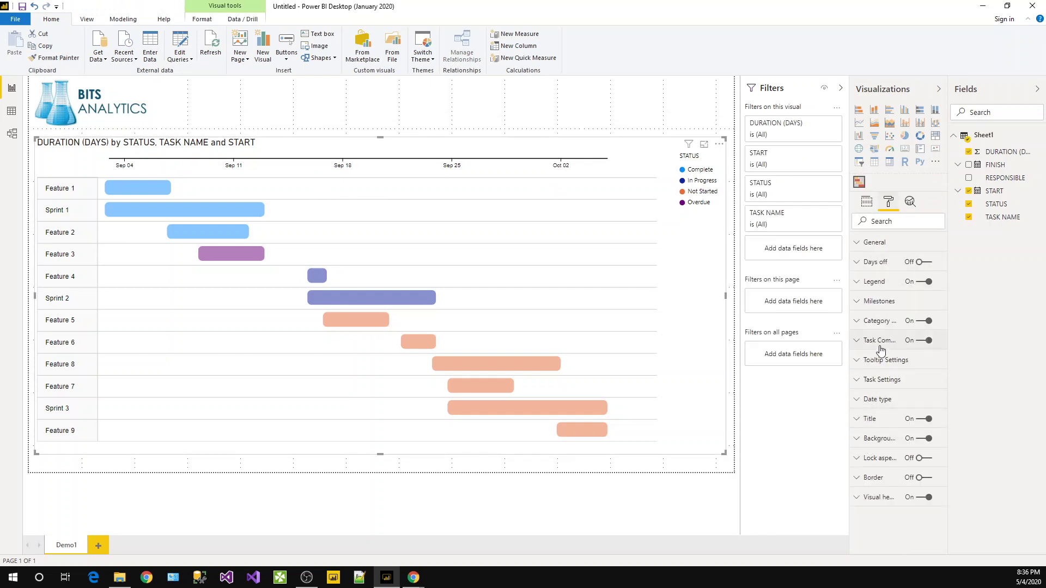
pyautogui.click(886, 423)
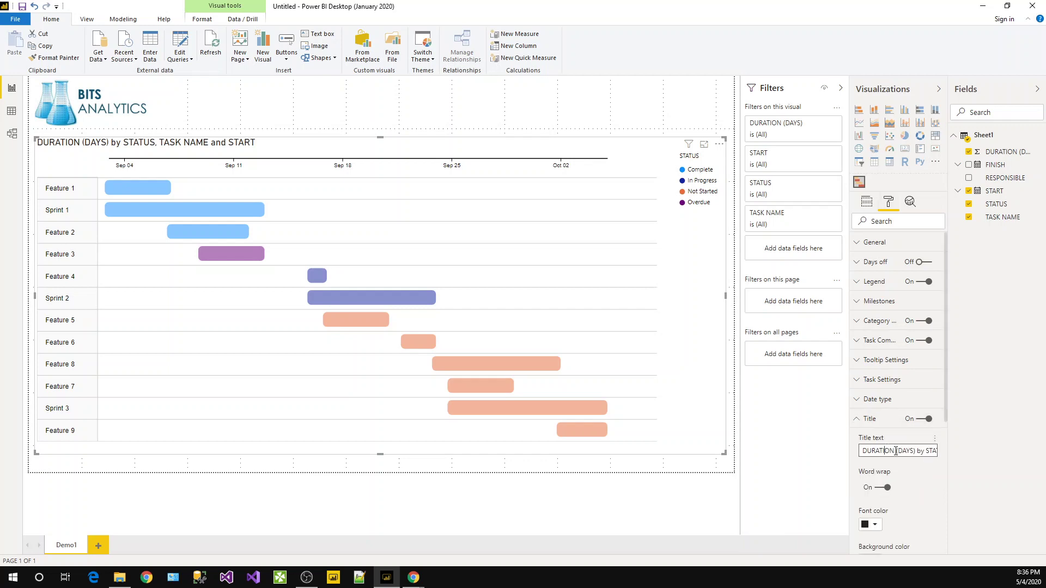
pyautogui.hotkey('ctrl', 'a')
pyautogui.press('BackSpace')
pyautogui.write('Project T')
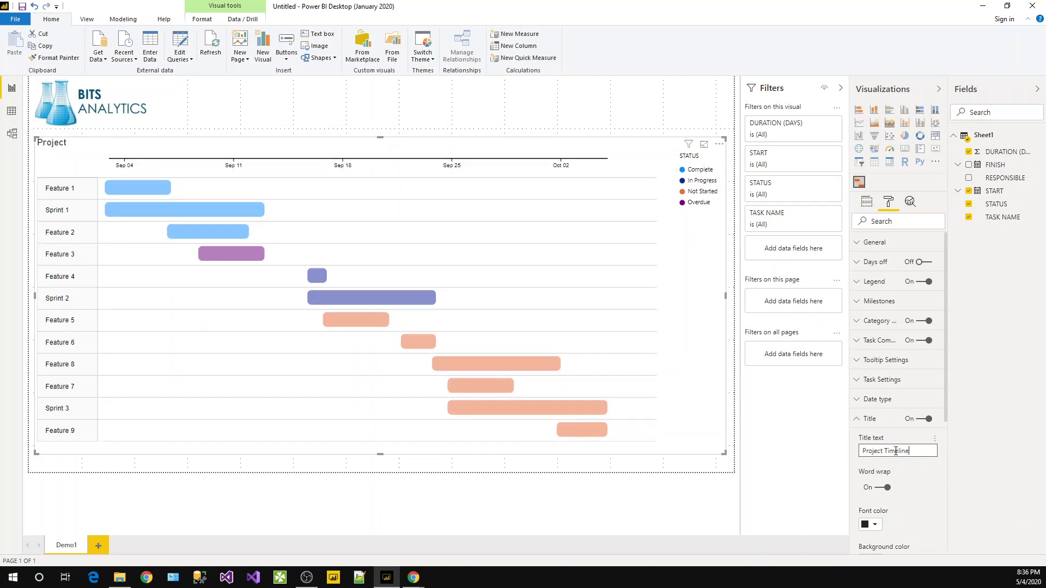
# - Make the title text white on a dark blue background
pyautogui.scroll(-3, 880, 524)
pyautogui.click(869, 362)
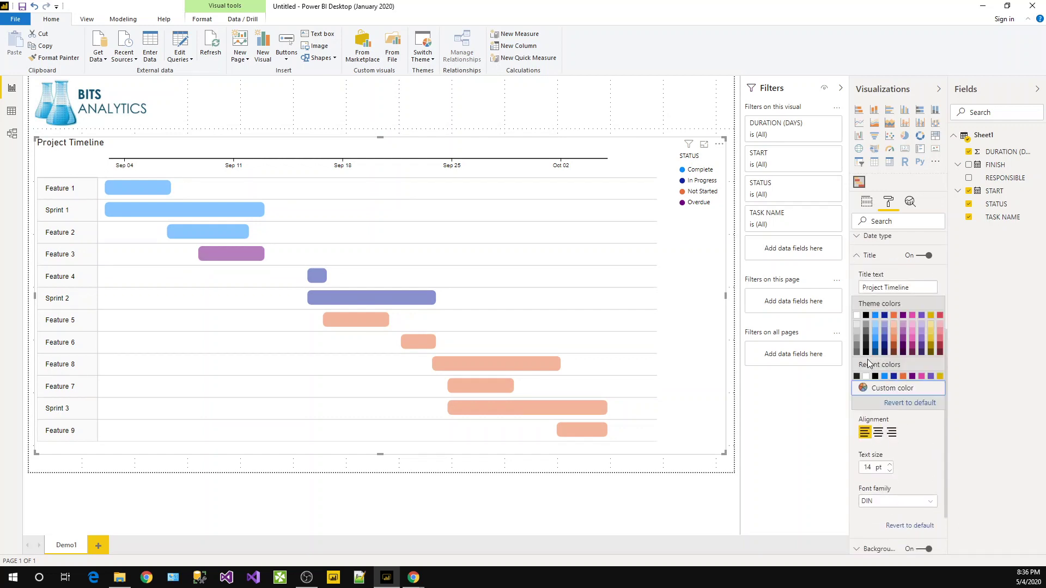
pyautogui.click(858, 316)
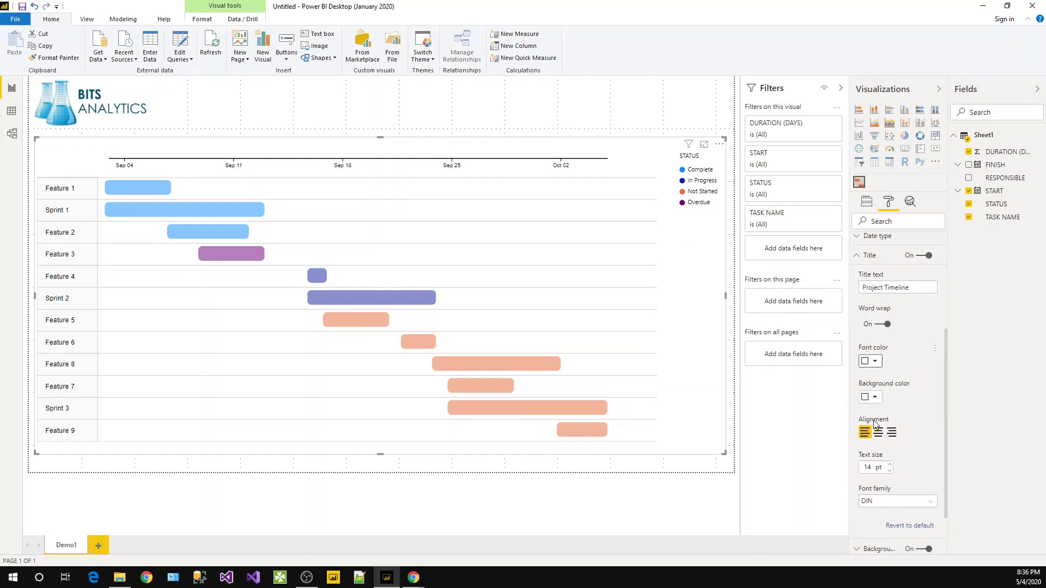
pyautogui.click(867, 399)
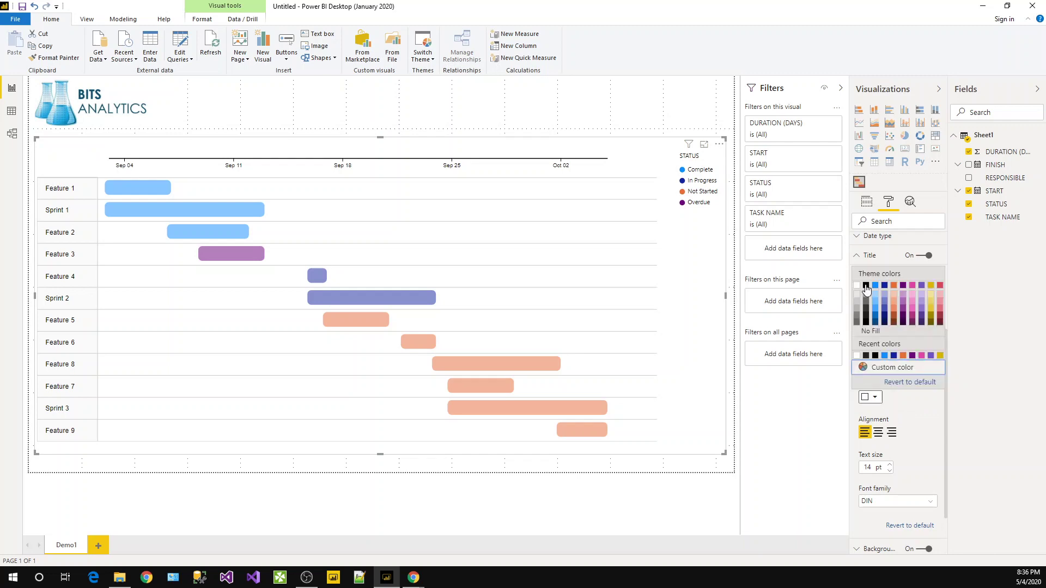
pyautogui.click(875, 322)
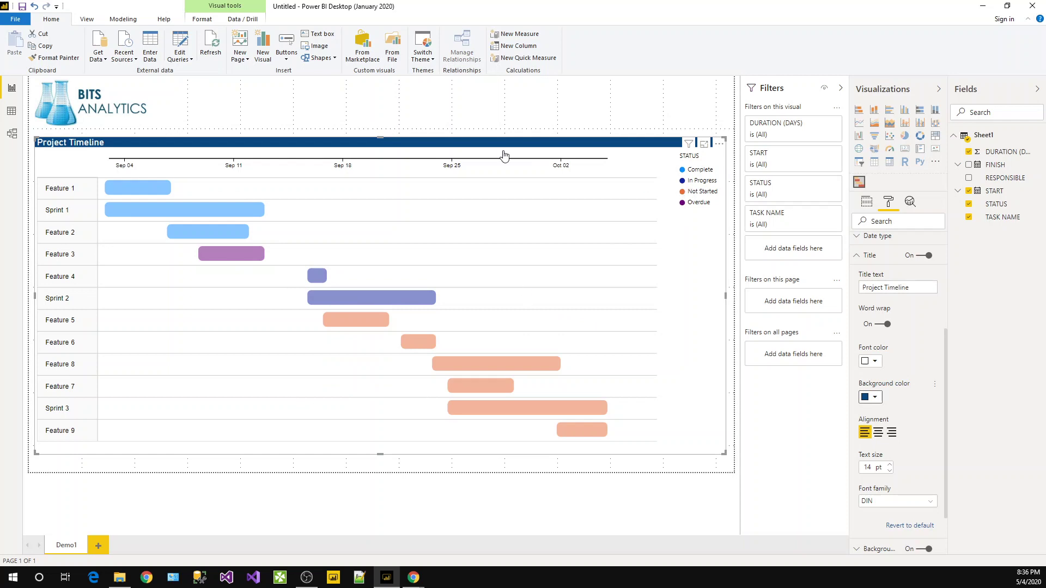
# - Extend the Gantt visual upward so it sits just beneath the logo
pyautogui.click(386, 109)
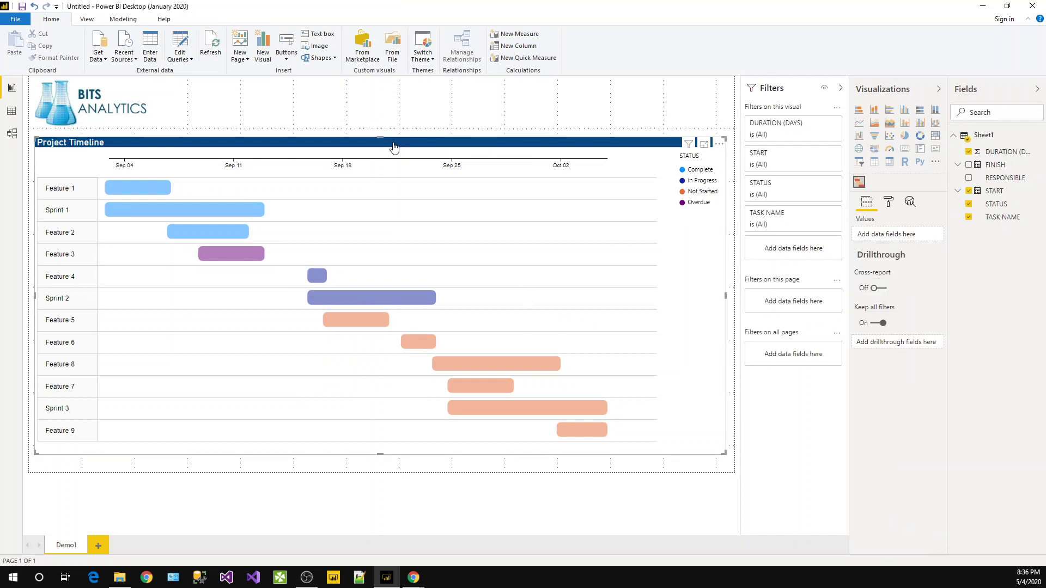
pyautogui.click(394, 145)
pyautogui.moveTo(381, 138)
pyautogui.mouseDown()
pyautogui.moveTo(378, 150)
pyautogui.moveTo(376, 135)
pyautogui.mouseUp()
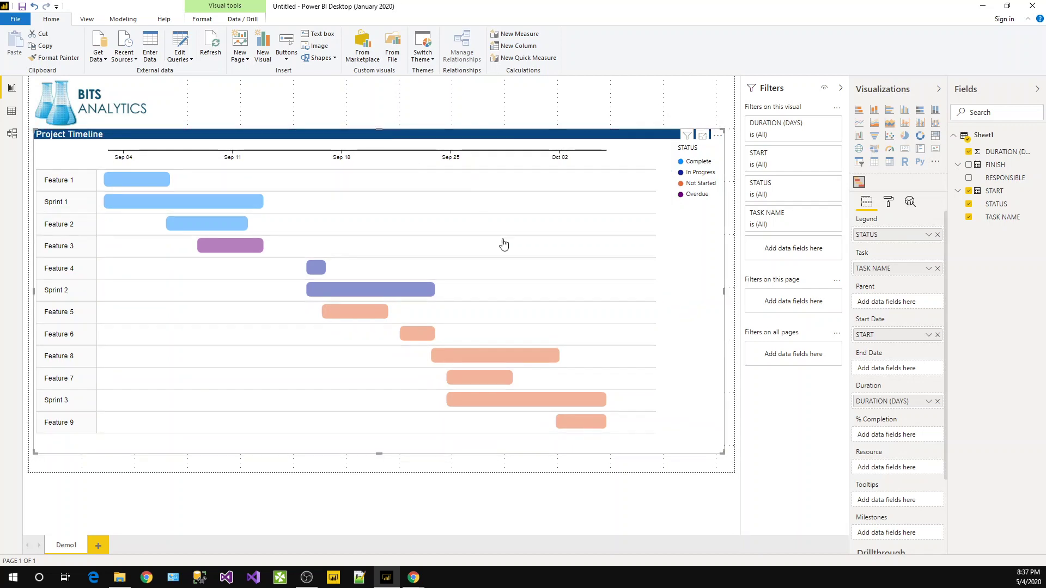
pyautogui.click(324, 113)
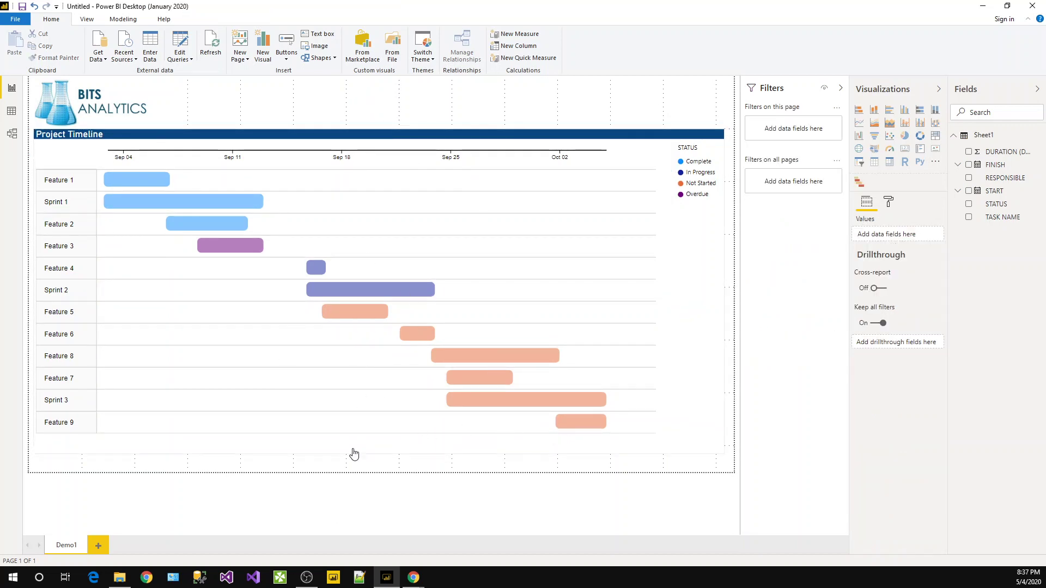
# - Shorten the Gantt chart slightly and save the report as 'Lesson 10 part 2'
pyautogui.click(376, 453)
pyautogui.moveTo(380, 453)
pyautogui.mouseDown()
pyautogui.moveTo(380, 420)
pyautogui.moveTo(383, 466)
pyautogui.mouseUp()
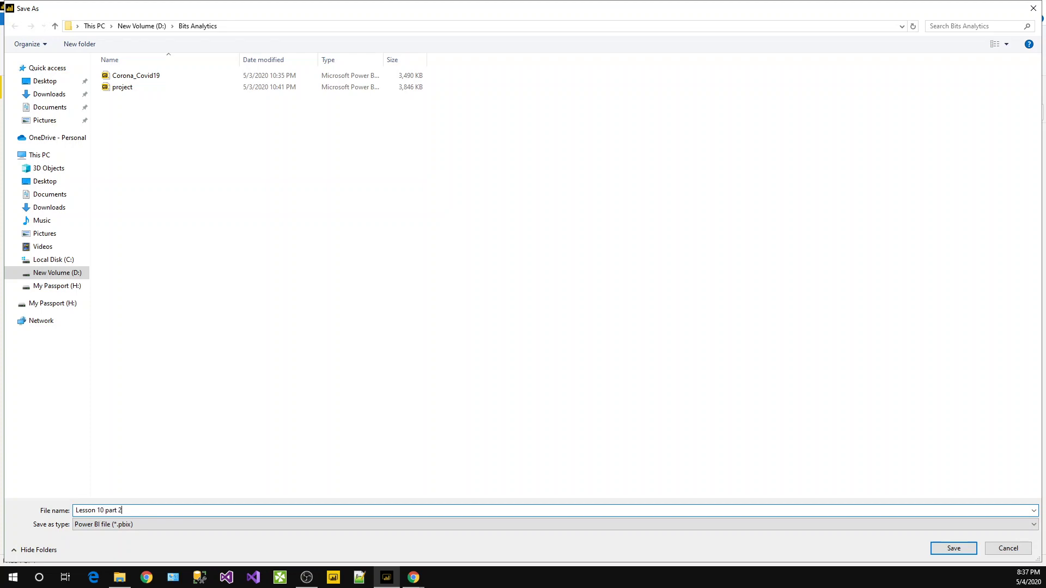
pyautogui.press('Return')
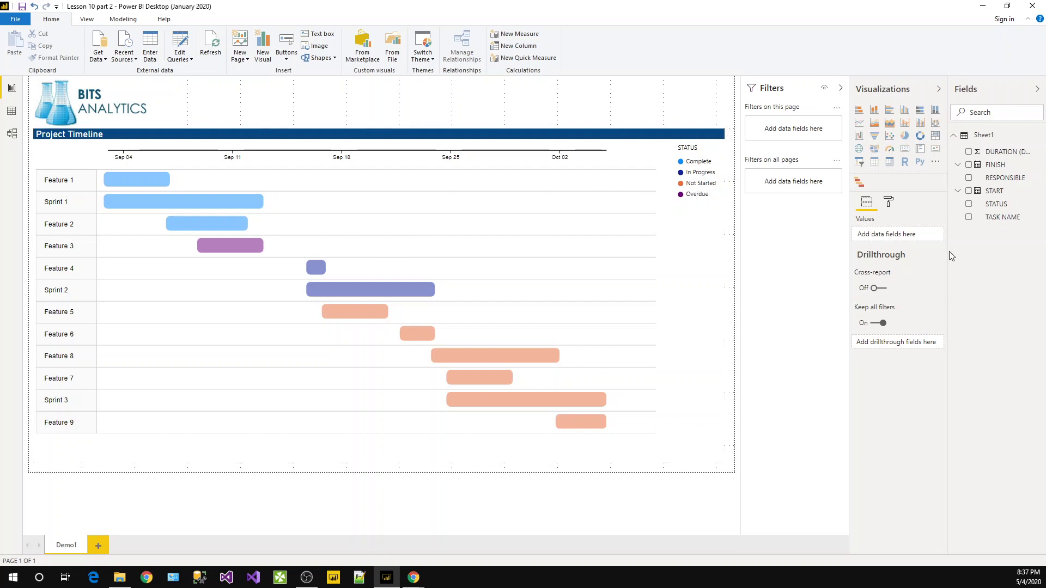
# - Open the Gantt chart's format settings, try Days off shading, and leave it off
pyautogui.click(884, 204)
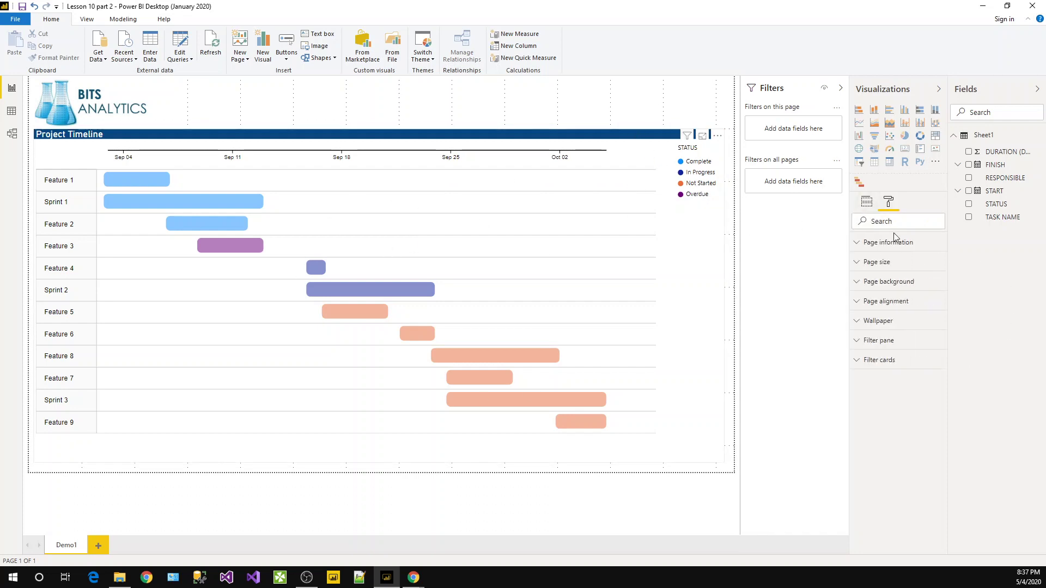
pyautogui.click(889, 202)
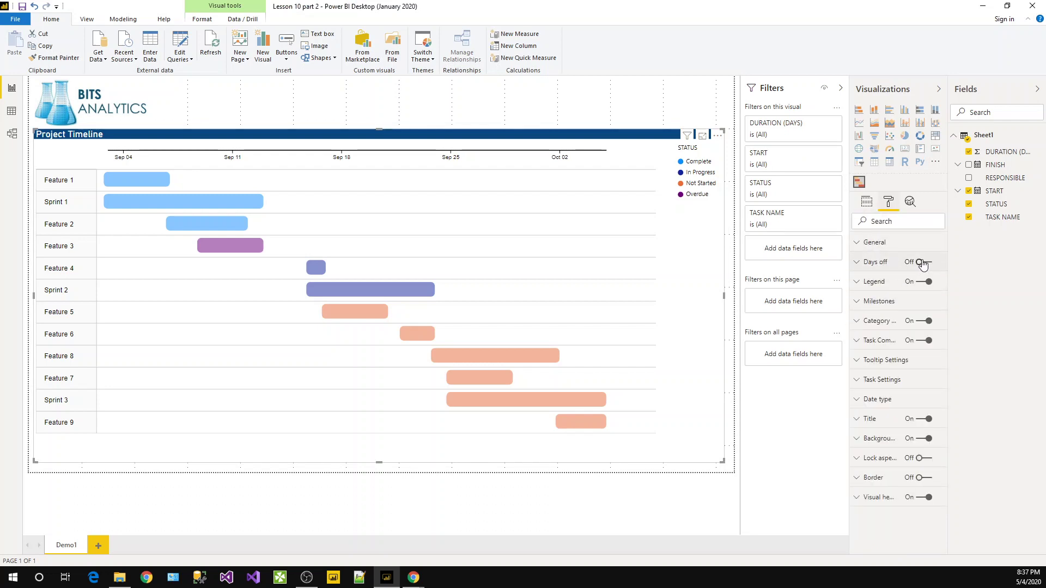
pyautogui.click(921, 263)
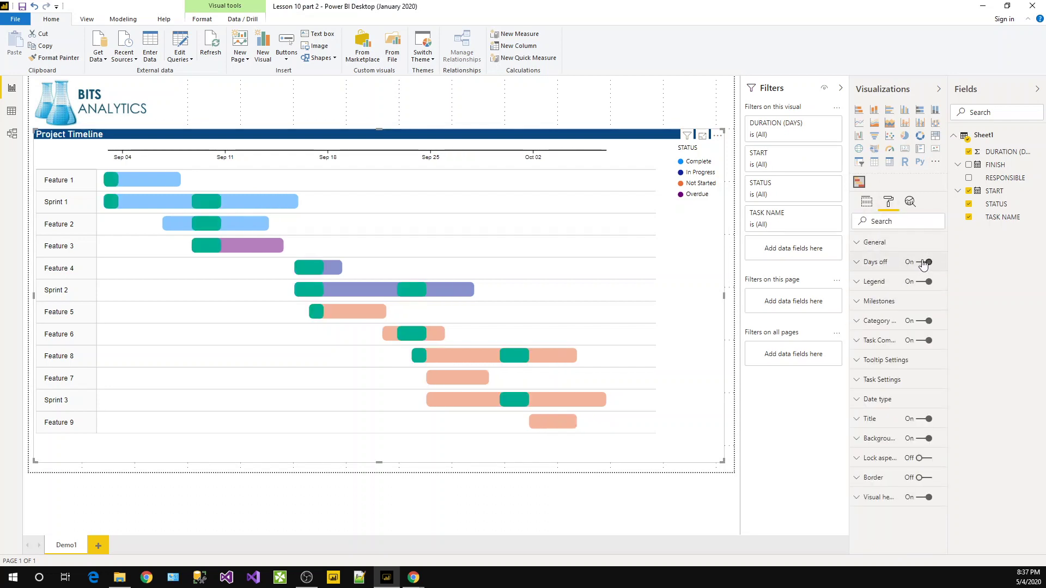
pyautogui.click(923, 263)
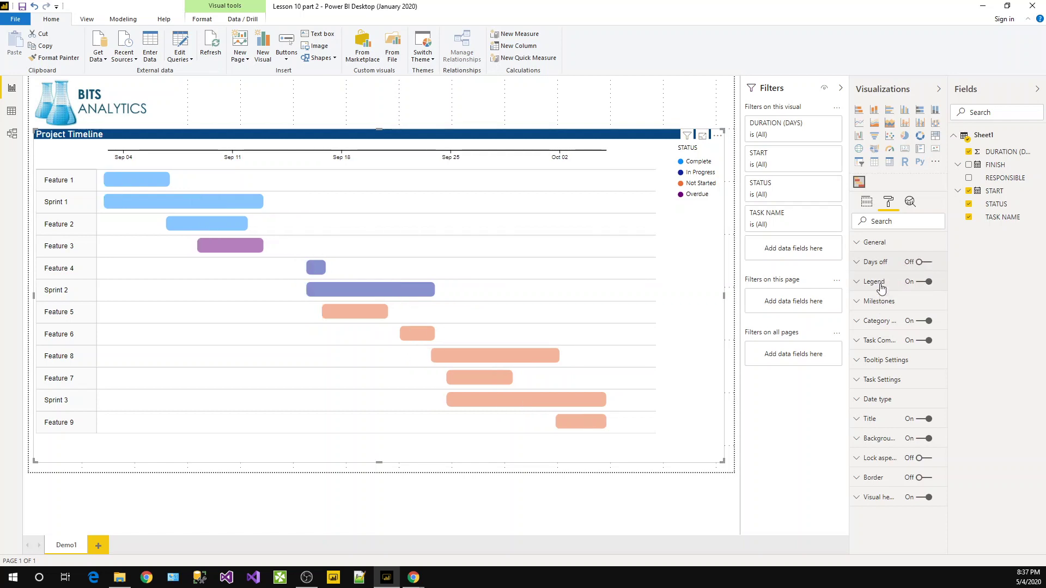
pyautogui.click(878, 283)
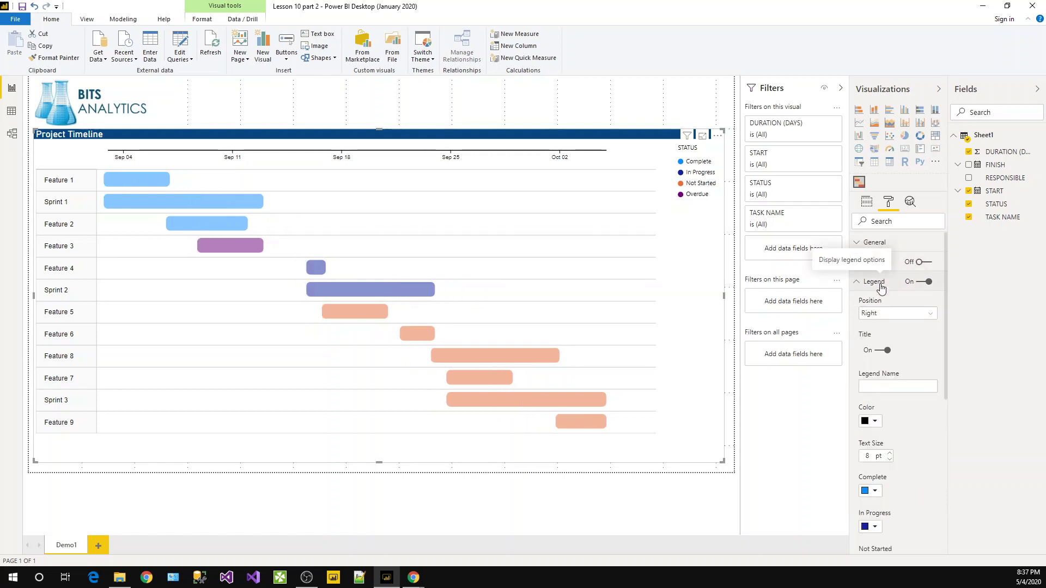
pyautogui.click(881, 284)
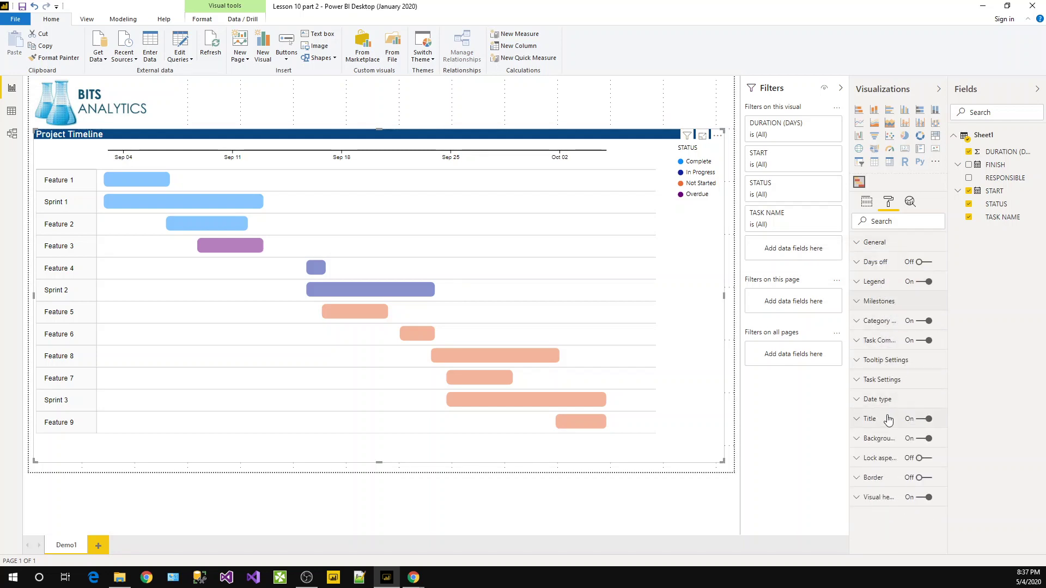
# - Expand the Gantt's Date type settings and try the Year and Quarter timeline scales
pyautogui.click(907, 383)
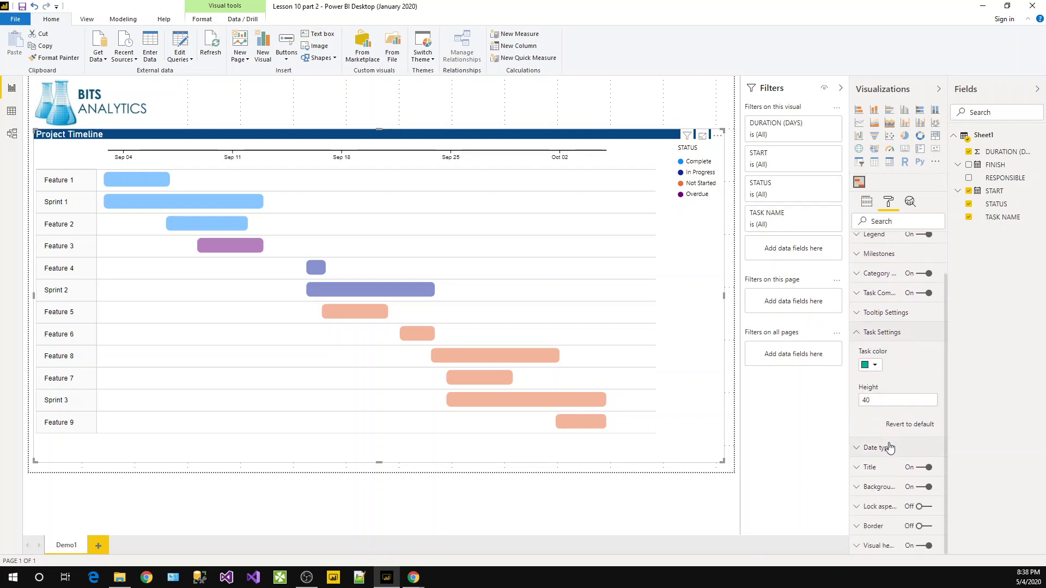
pyautogui.click(893, 447)
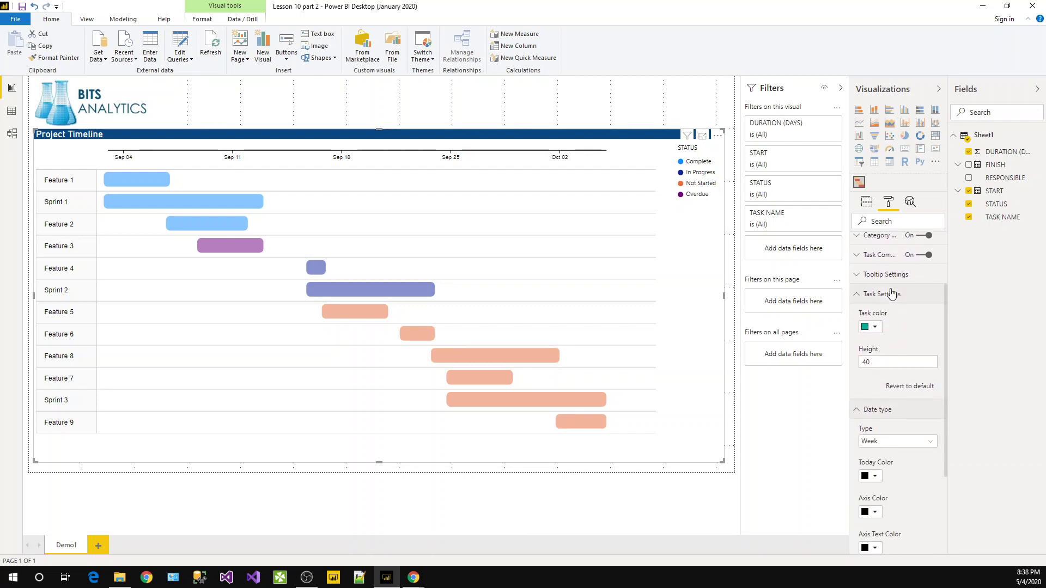
pyautogui.click(891, 333)
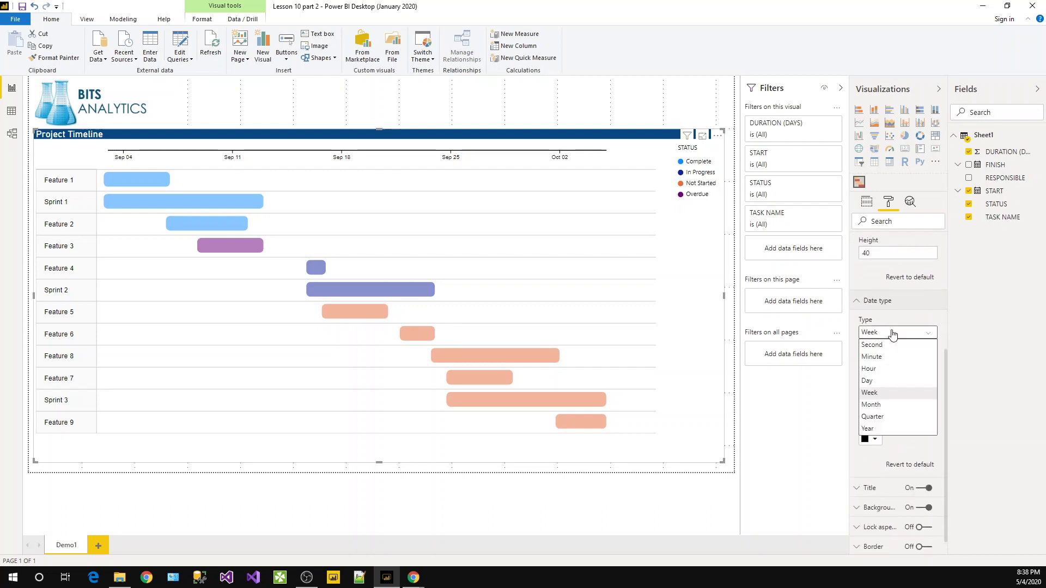
pyautogui.click(883, 430)
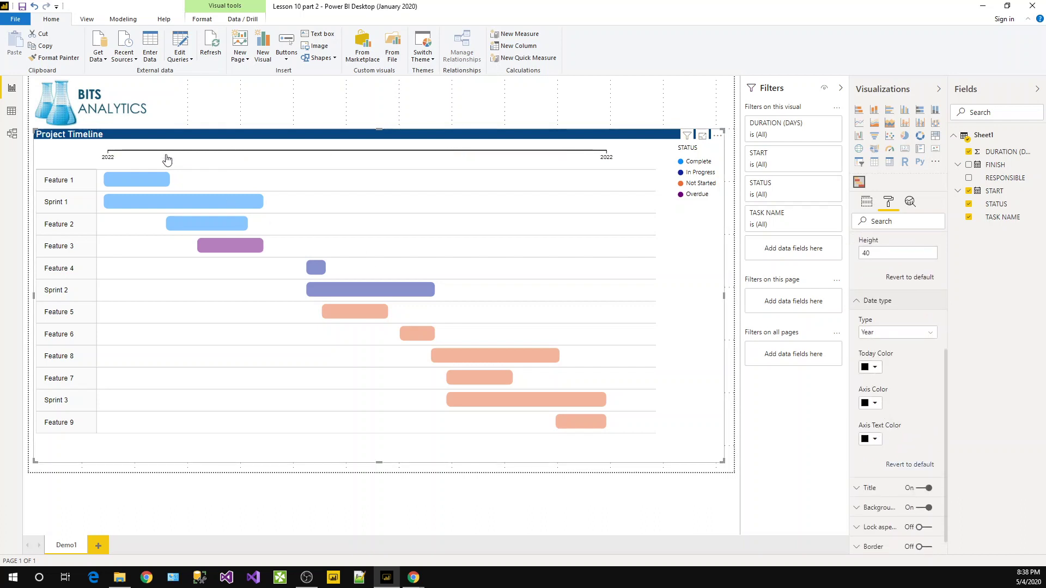
pyautogui.click(870, 332)
pyautogui.click(881, 418)
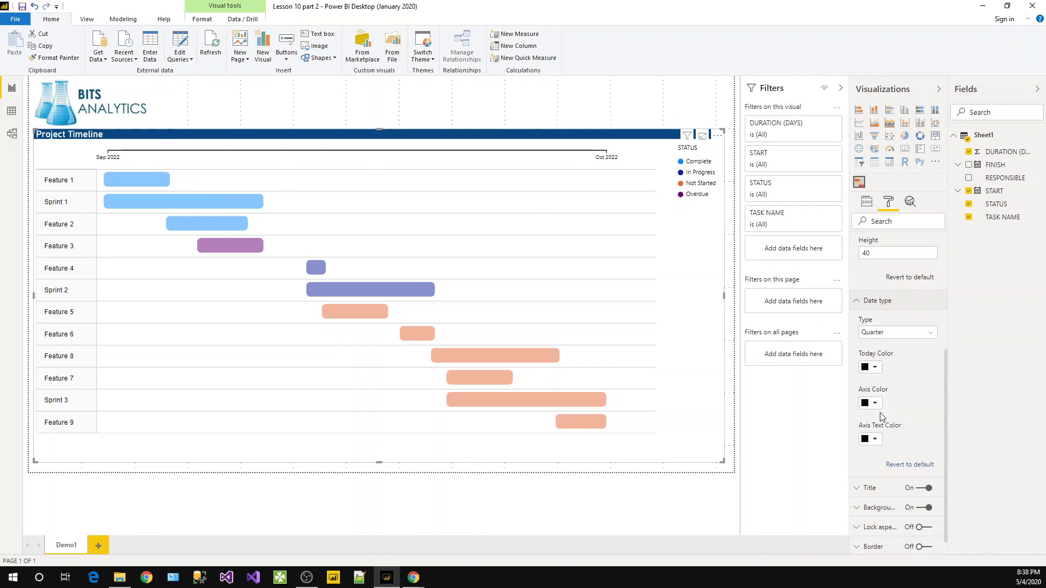
pyautogui.click(891, 333)
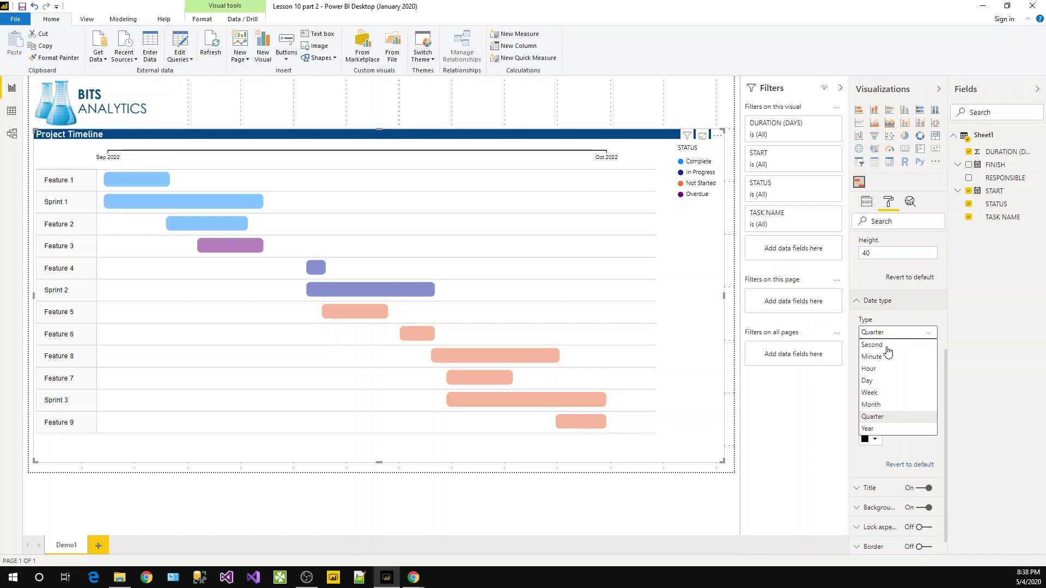
# - Try the Month and Day scales, then return the Gantt timeline to Week
pyautogui.click(885, 396)
pyautogui.click(879, 334)
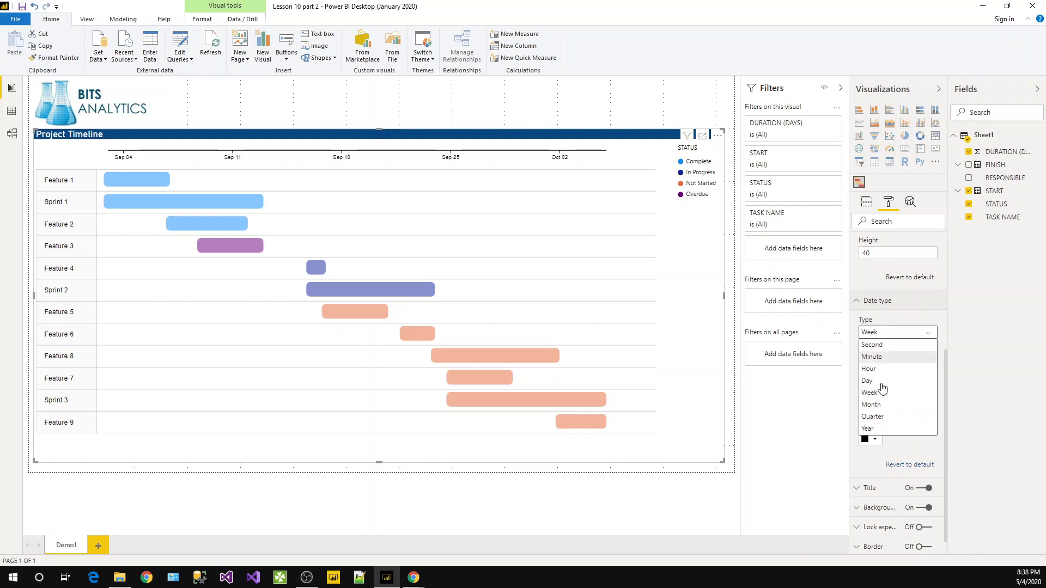
pyautogui.click(884, 406)
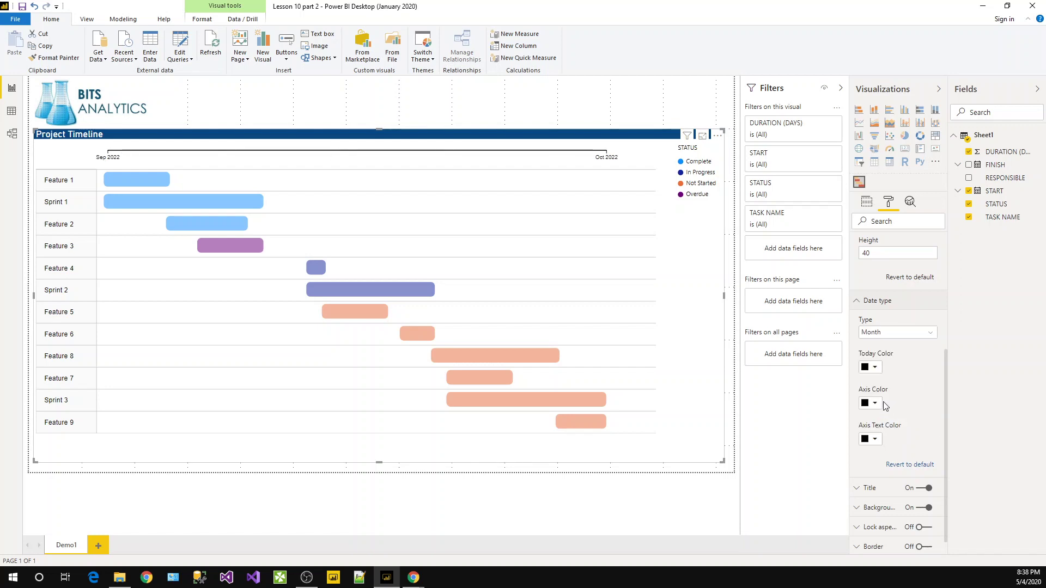
pyautogui.click(888, 338)
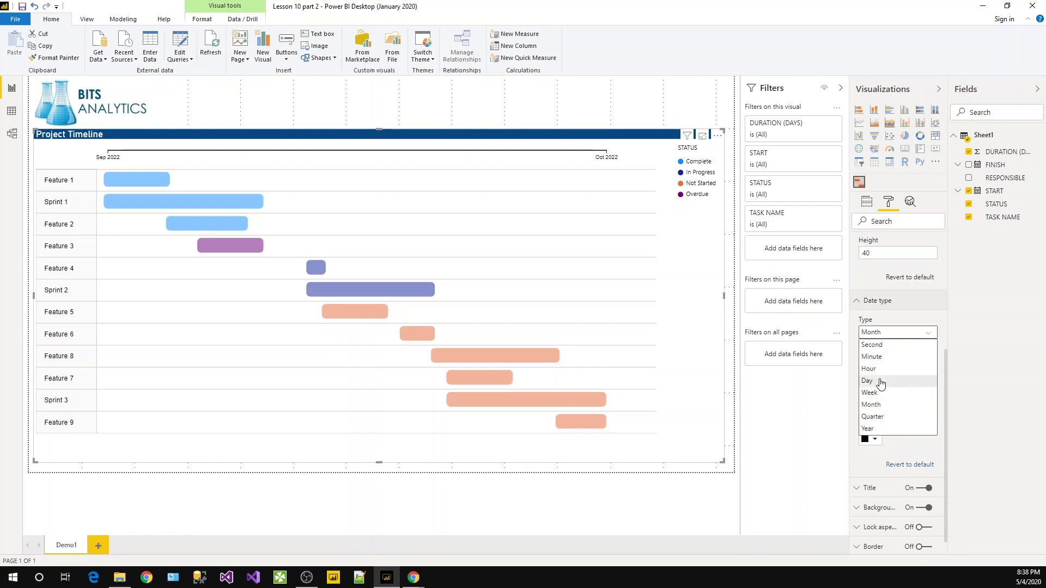
pyautogui.click(881, 383)
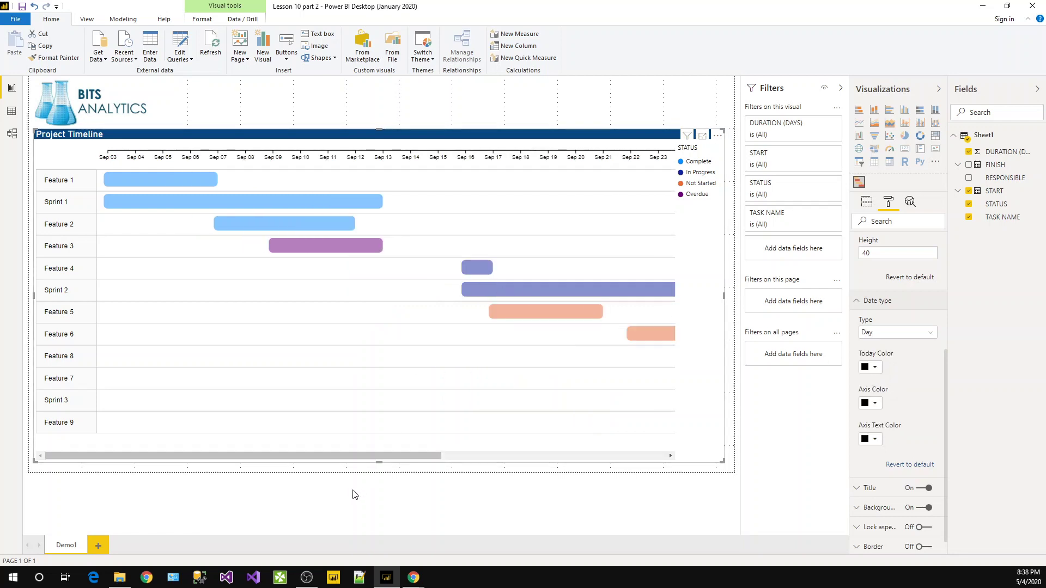
pyautogui.moveTo(377, 455); pyautogui.dragTo(273, 439)
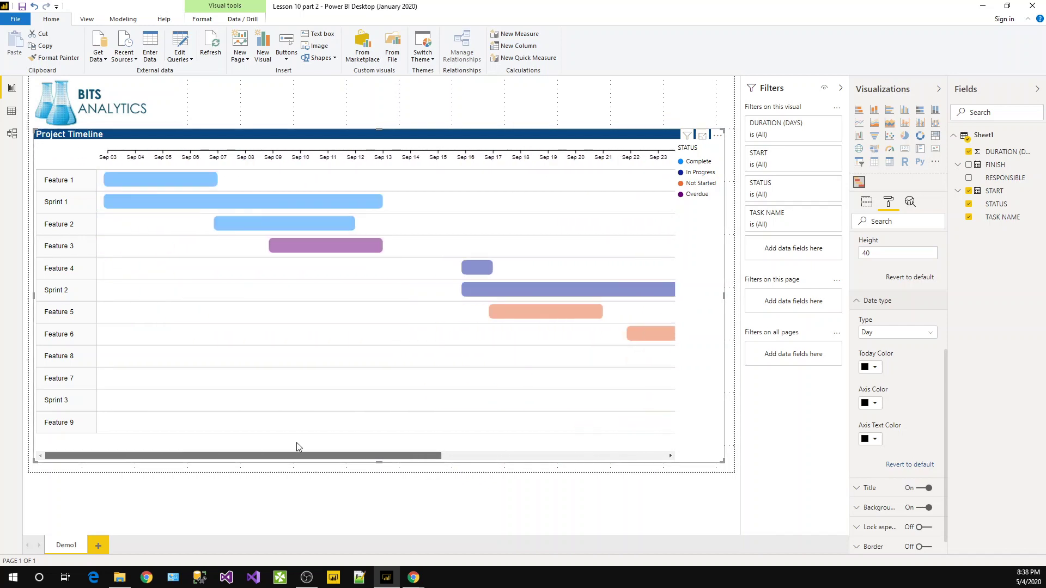
pyautogui.click(894, 332)
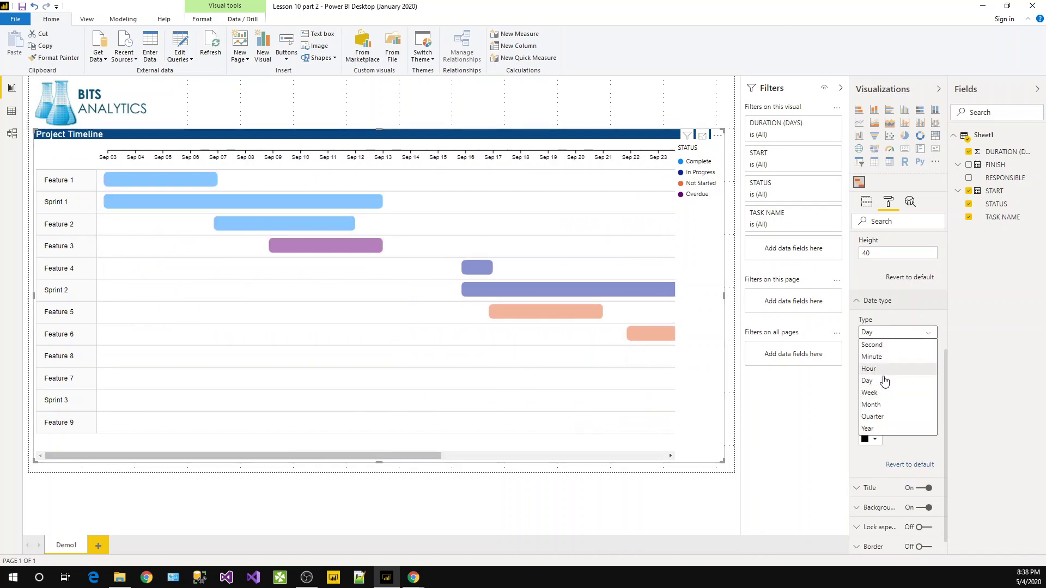
pyautogui.click(883, 392)
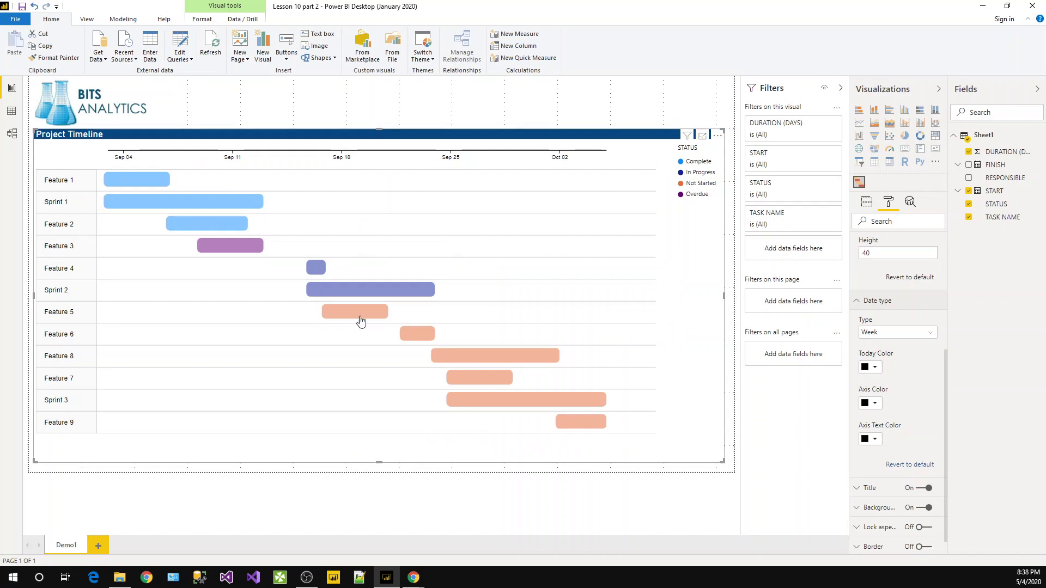
# - Add a new blank report page, Page 1, with Ctrl+M
pyautogui.moveTo(361, 321)
pyautogui.scroll(-1, 894, 416)
pyautogui.scroll(4, 903, 408)
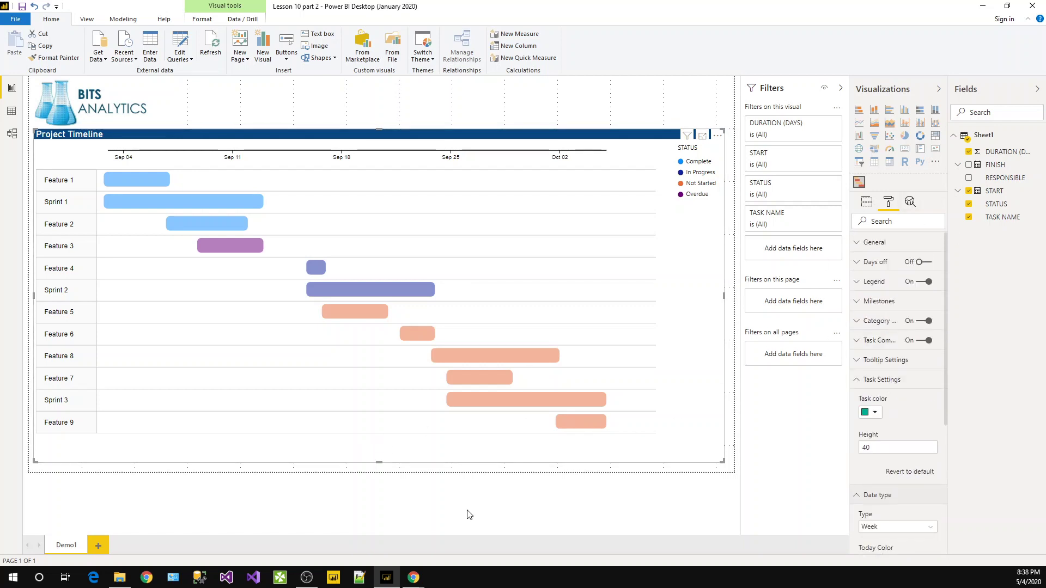
pyautogui.hotkey('ctrl', 'm')
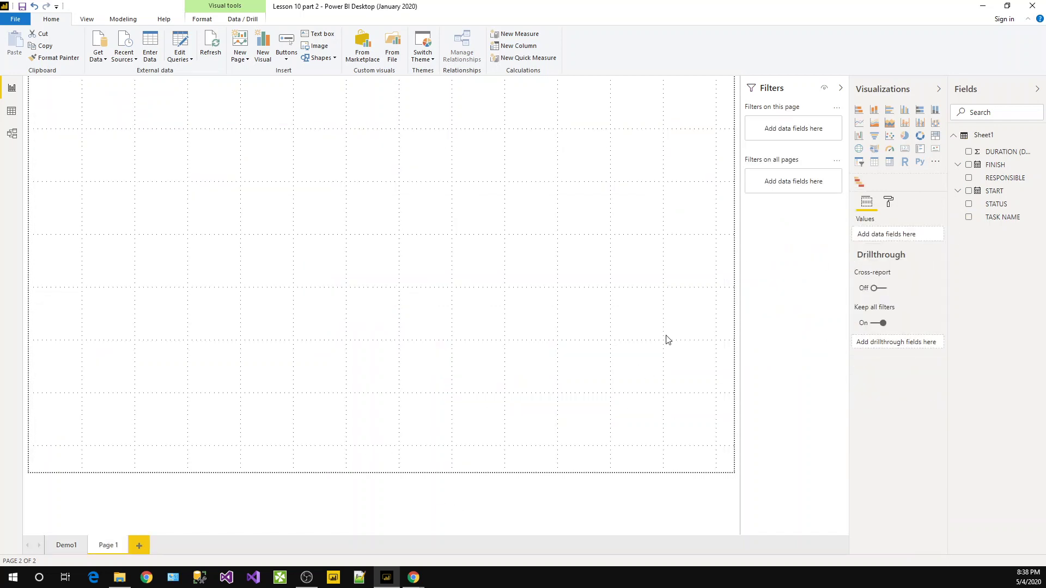
# - Import a custom .pbiviz visual from the Bits Analytics folder via Import from file
pyautogui.click(933, 163)
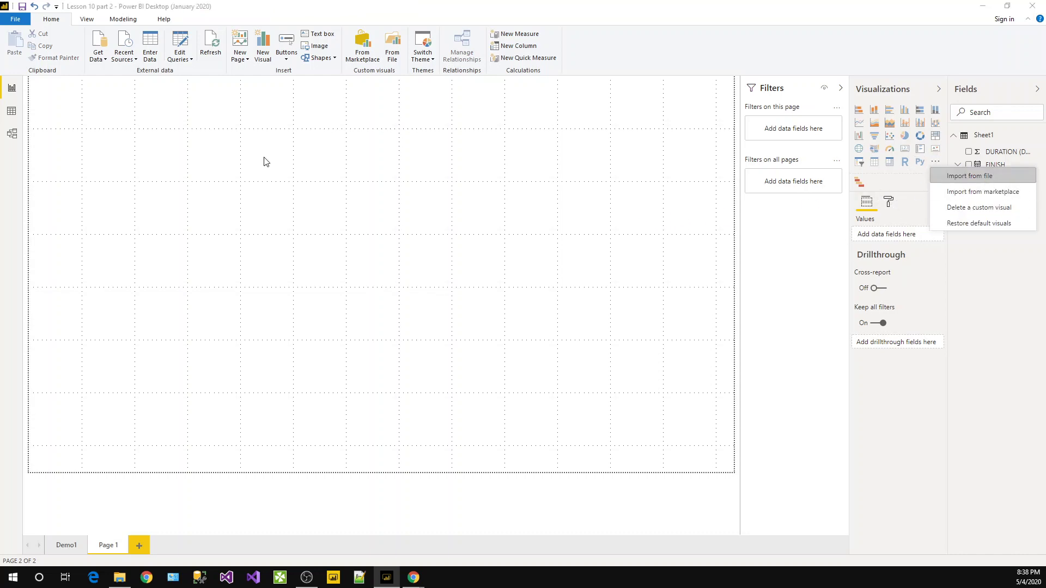
pyautogui.click(570, 323)
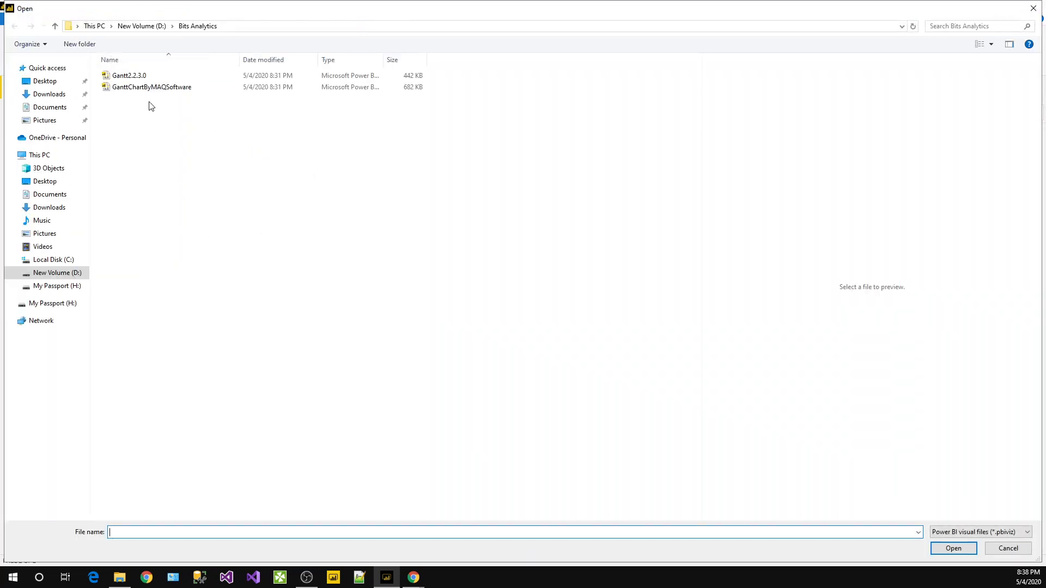
pyautogui.doubleClick(149, 93)
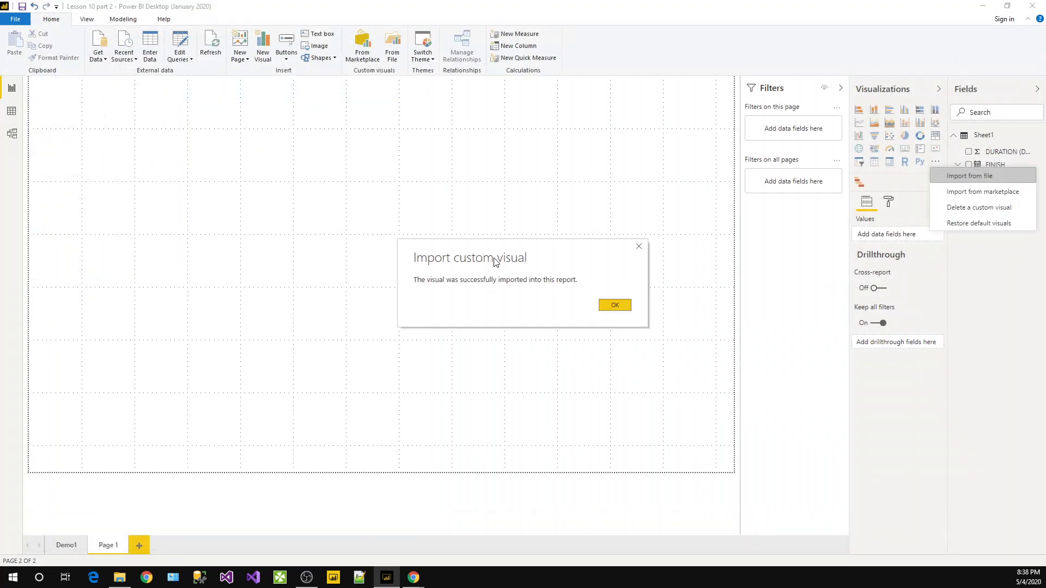
# - Place the imported visual on Page 1, enlarged, with Earliest START, TASK NAME and STATUS legend
pyautogui.click(614, 305)
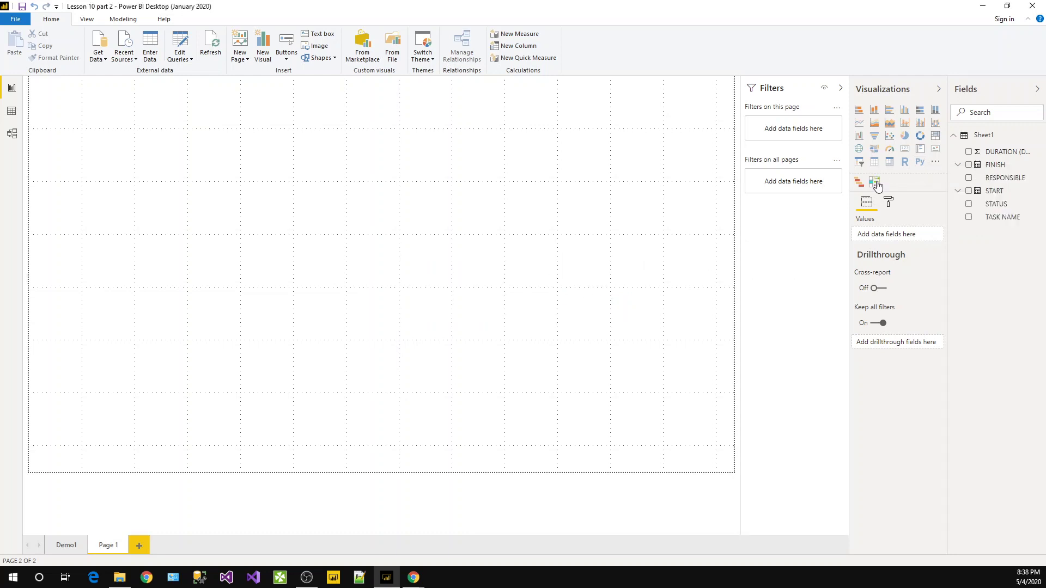
pyautogui.click(874, 182)
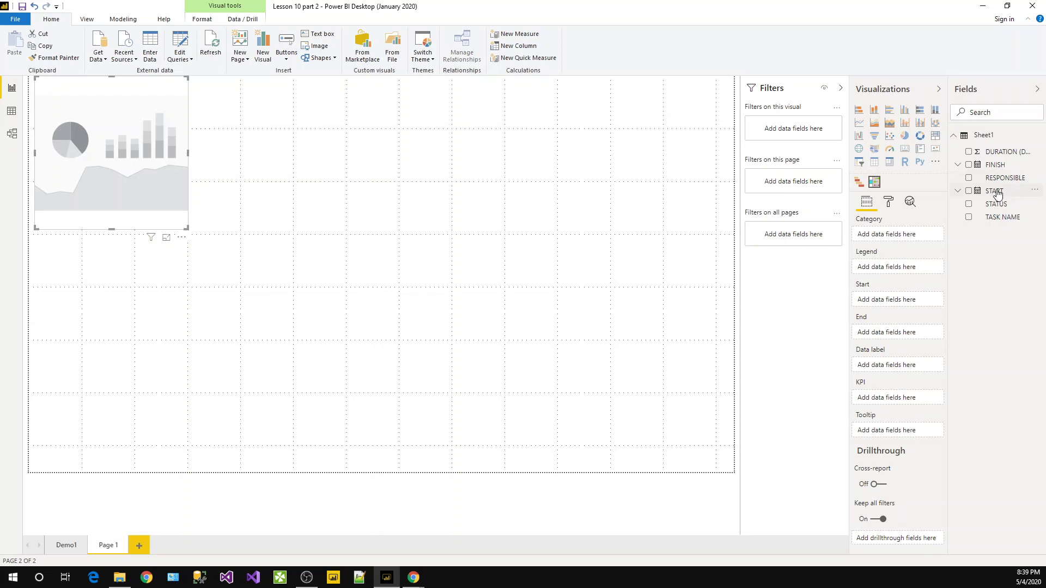
pyautogui.moveTo(994, 191); pyautogui.dragTo(906, 302)
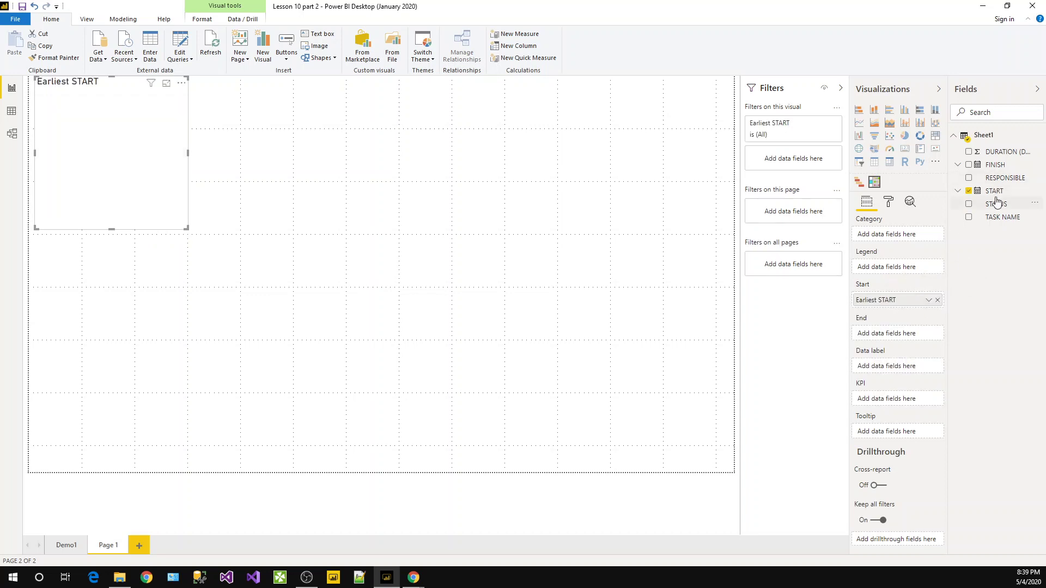
pyautogui.moveTo(998, 223); pyautogui.dragTo(907, 238)
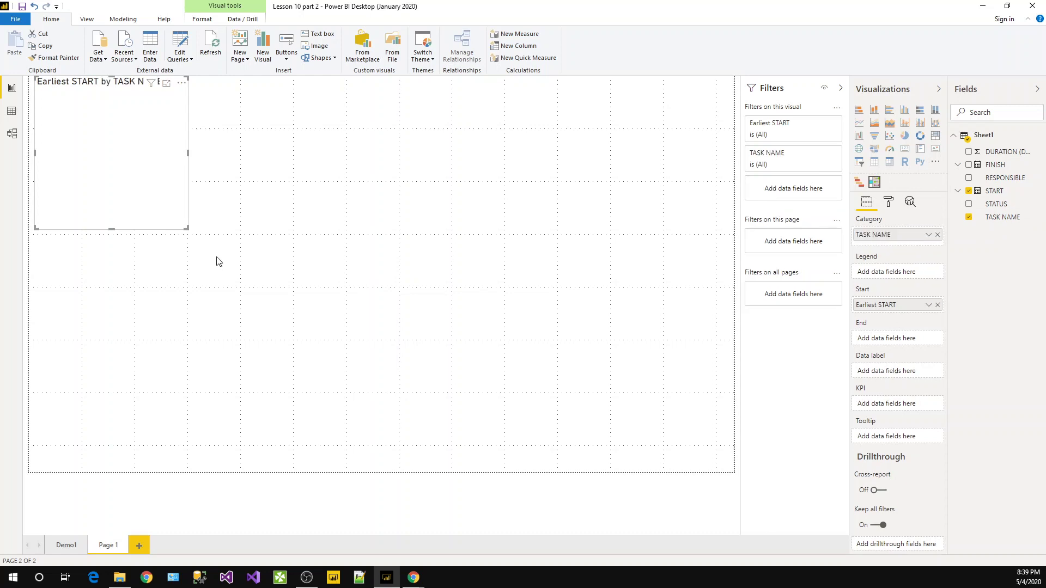
pyautogui.moveTo(187, 229); pyautogui.dragTo(620, 408)
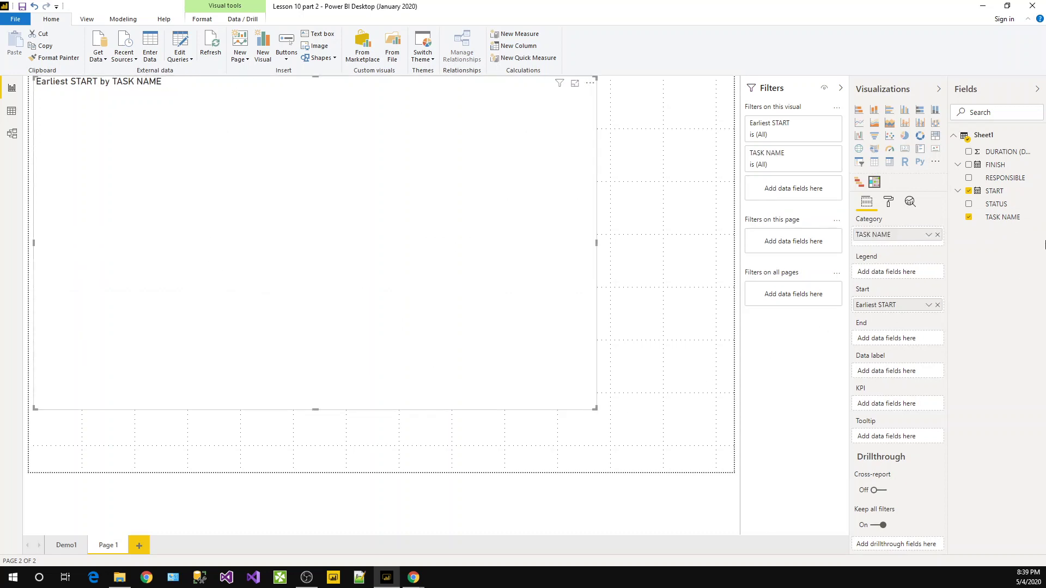
pyautogui.moveTo(1002, 208); pyautogui.dragTo(896, 275)
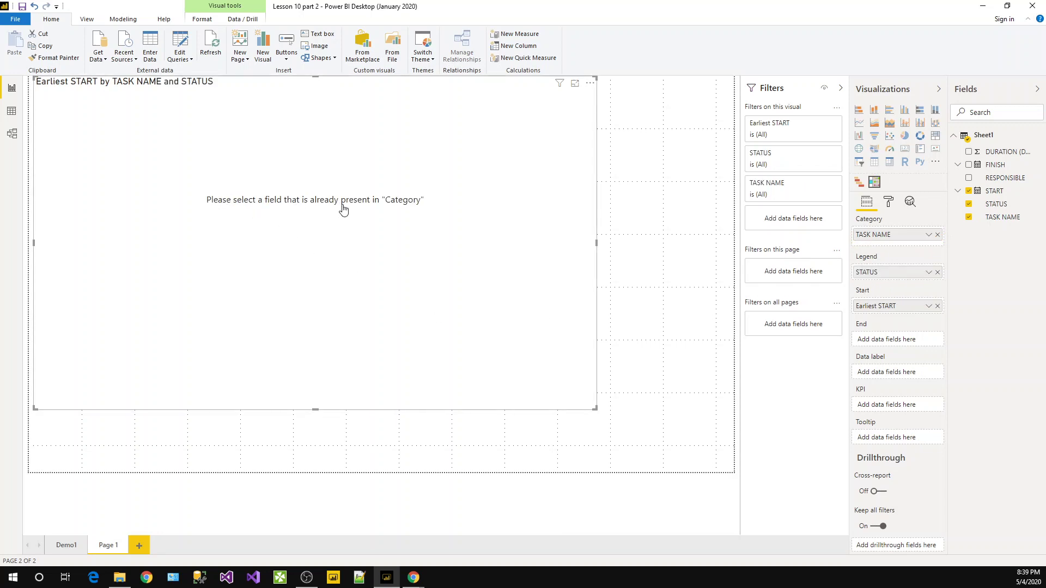
# - Move TASK NAME into the legend and re-add START as the Earliest start date
pyautogui.click(936, 272)
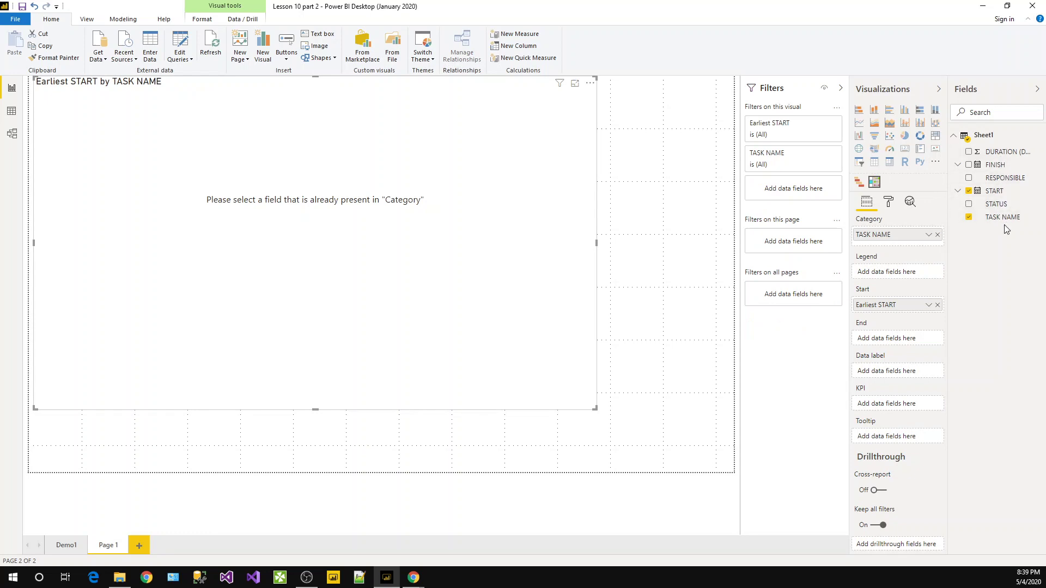
pyautogui.moveTo(1002, 217); pyautogui.dragTo(908, 280)
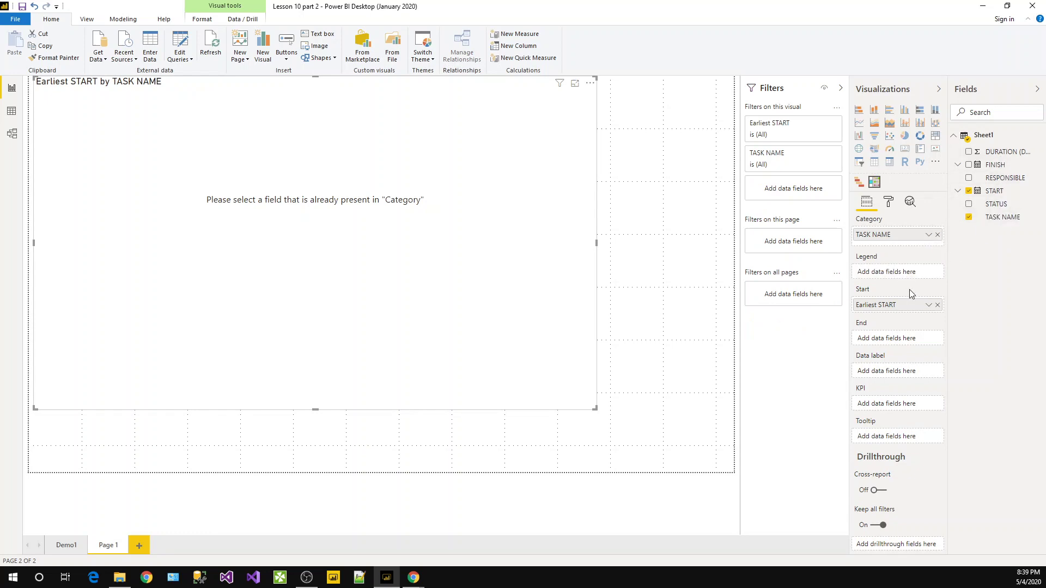
pyautogui.click(937, 235)
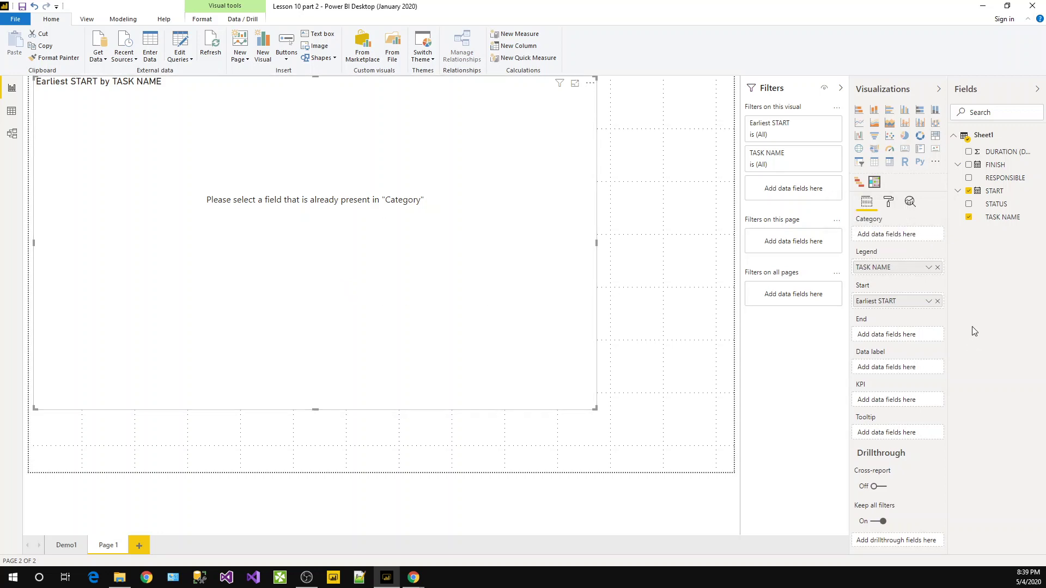
pyautogui.click(937, 302)
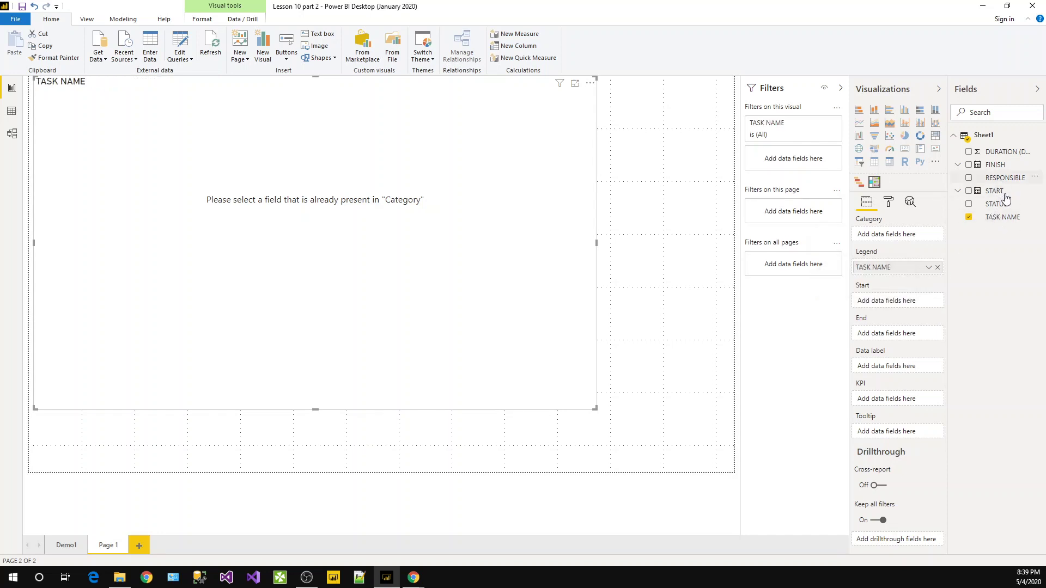
pyautogui.moveTo(993, 191); pyautogui.dragTo(925, 304)
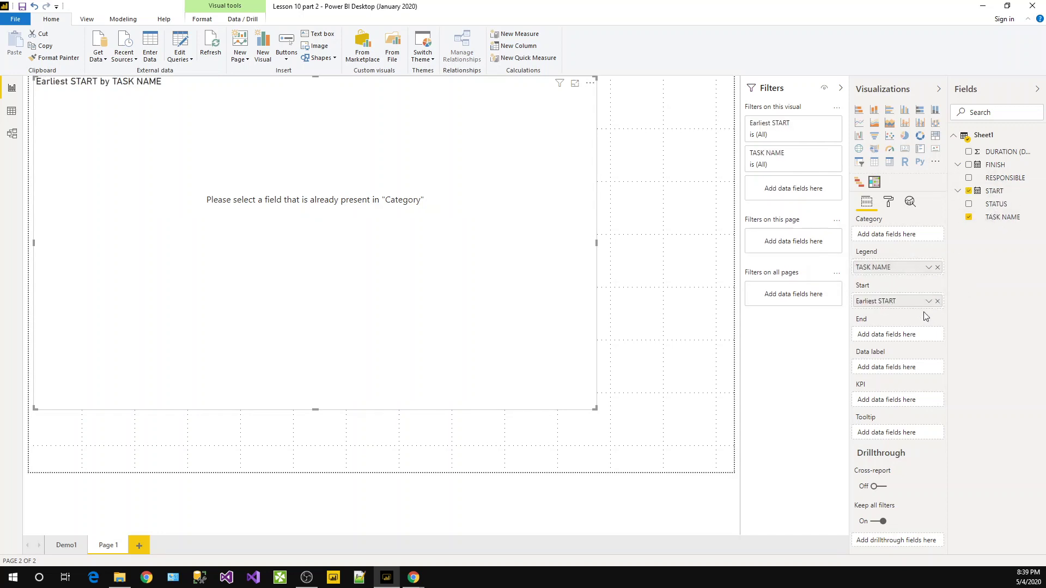
pyautogui.click(929, 301)
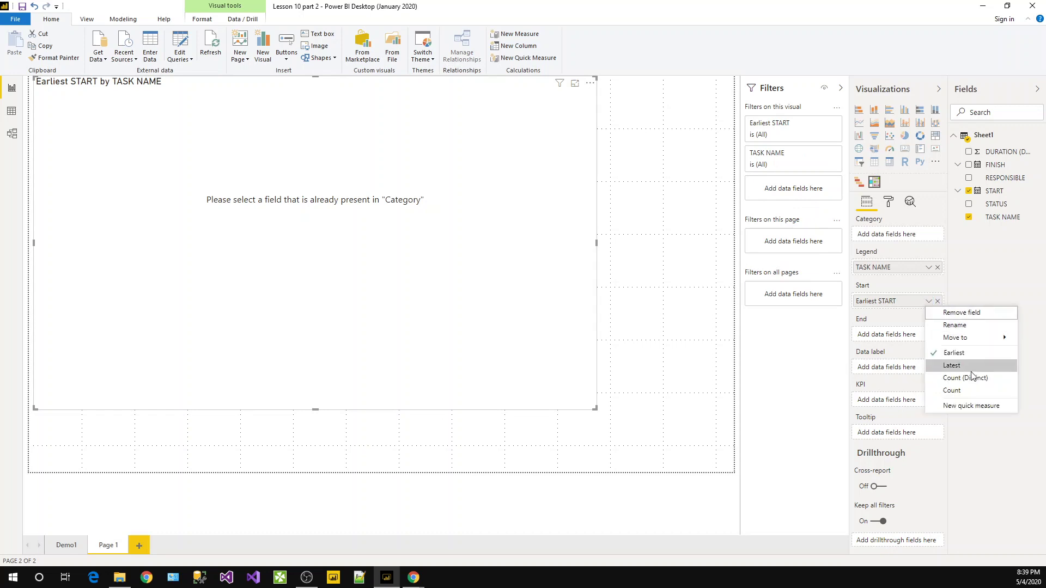
pyautogui.click(893, 292)
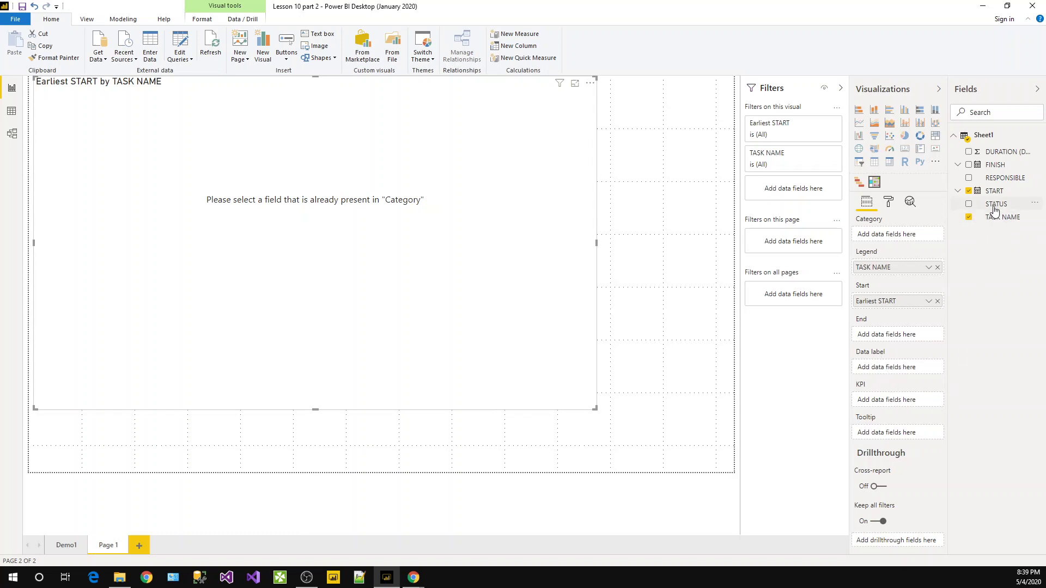
# - Make STATUS the category and, after trying STATUS and DURATION (DAYS), keep TASK NAME as legend
pyautogui.moveTo(992, 206); pyautogui.dragTo(933, 274)
pyautogui.click(937, 271)
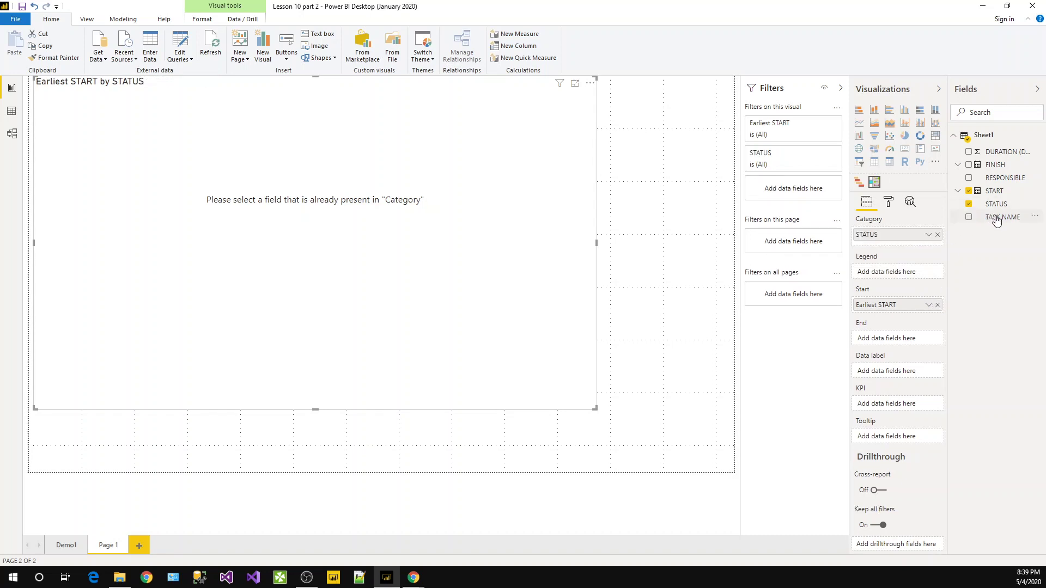
pyautogui.moveTo(995, 206); pyautogui.dragTo(901, 276)
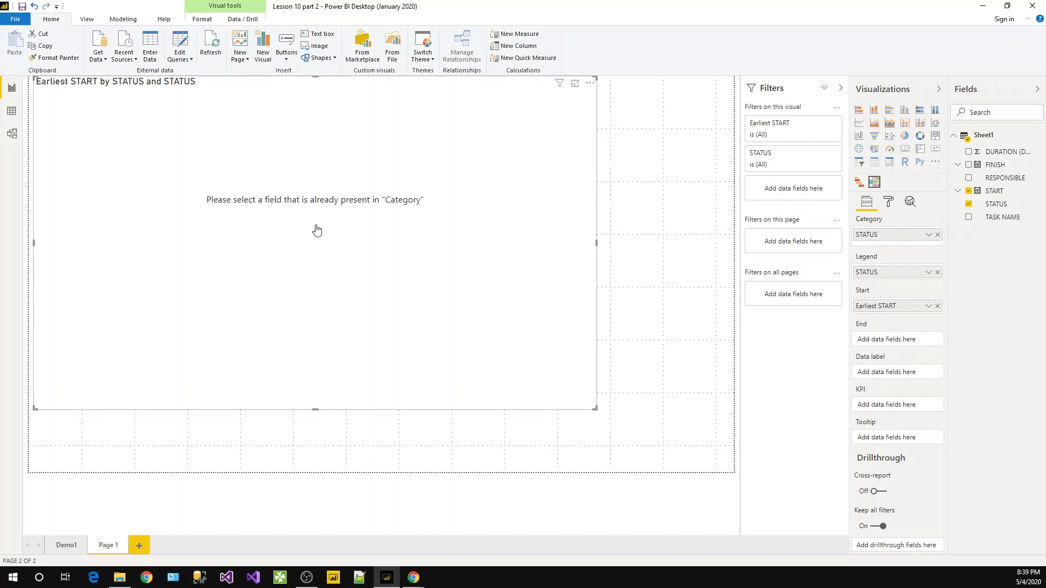
pyautogui.click(937, 272)
pyautogui.moveTo(997, 154); pyautogui.dragTo(899, 273)
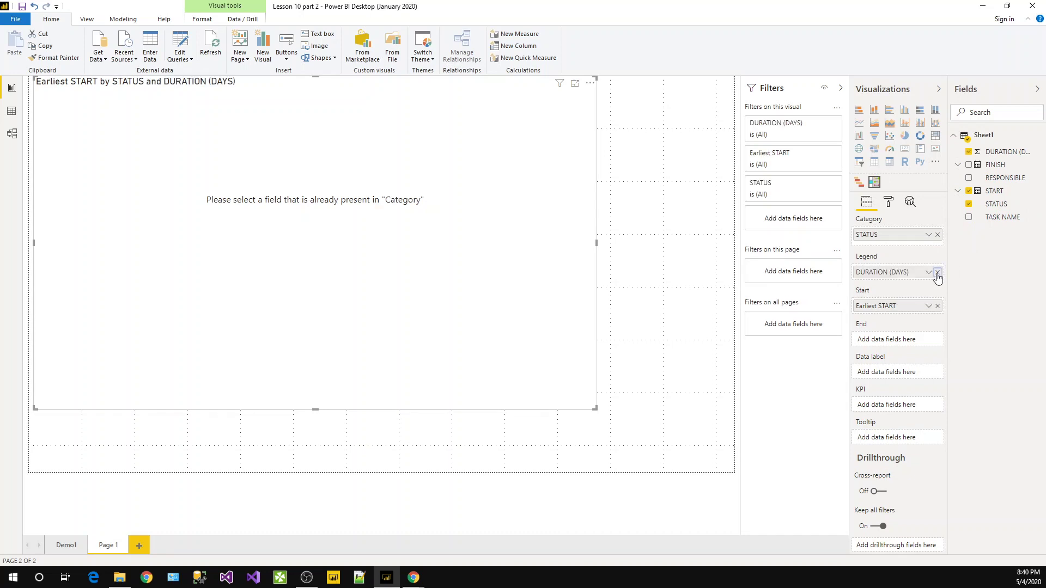
pyautogui.click(937, 272)
pyautogui.moveTo(1005, 218); pyautogui.dragTo(904, 275)
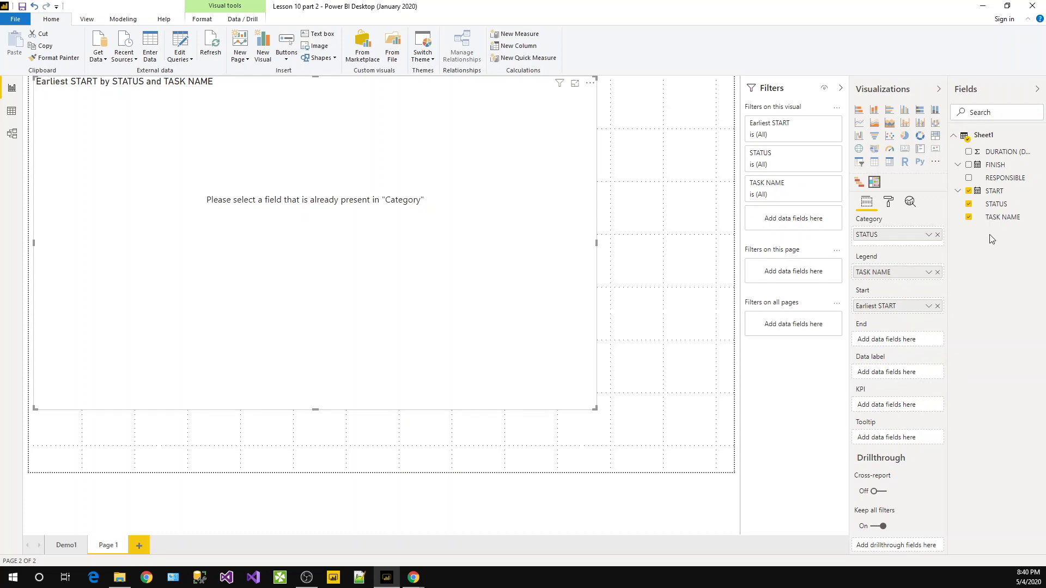
# - Add First RESPONSIBLE as the bars' data label
pyautogui.moveTo(996, 179); pyautogui.dragTo(913, 372)
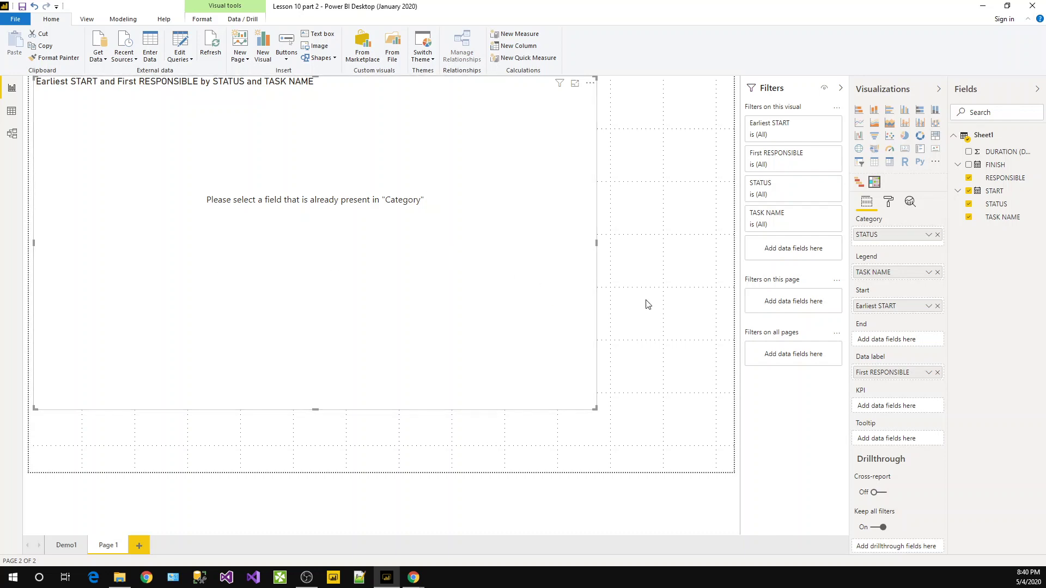
pyautogui.click(634, 321)
pyautogui.click(584, 387)
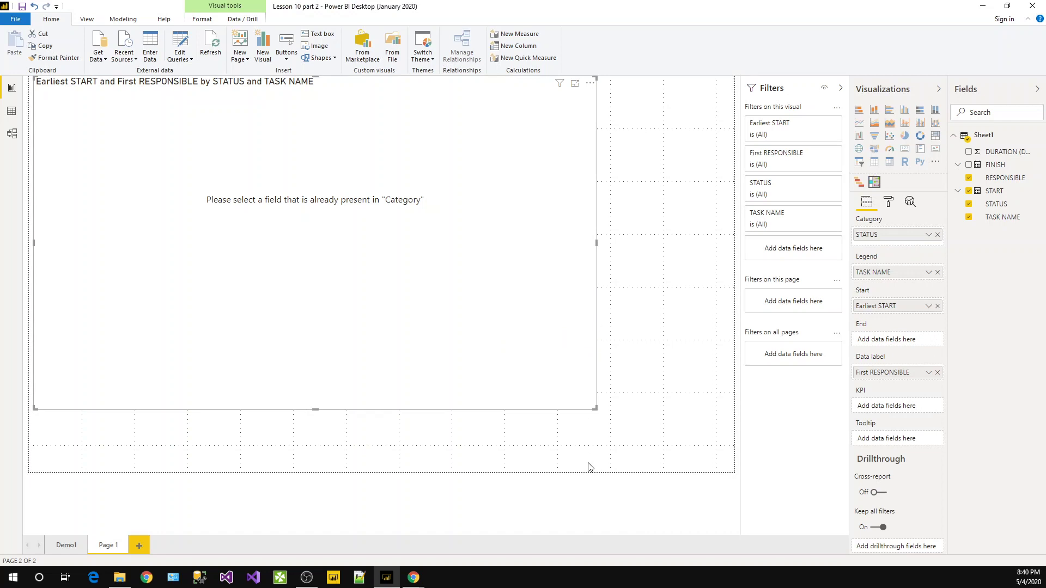
# - Remove the unfinished imported visual from Page 1
pyautogui.click(619, 257)
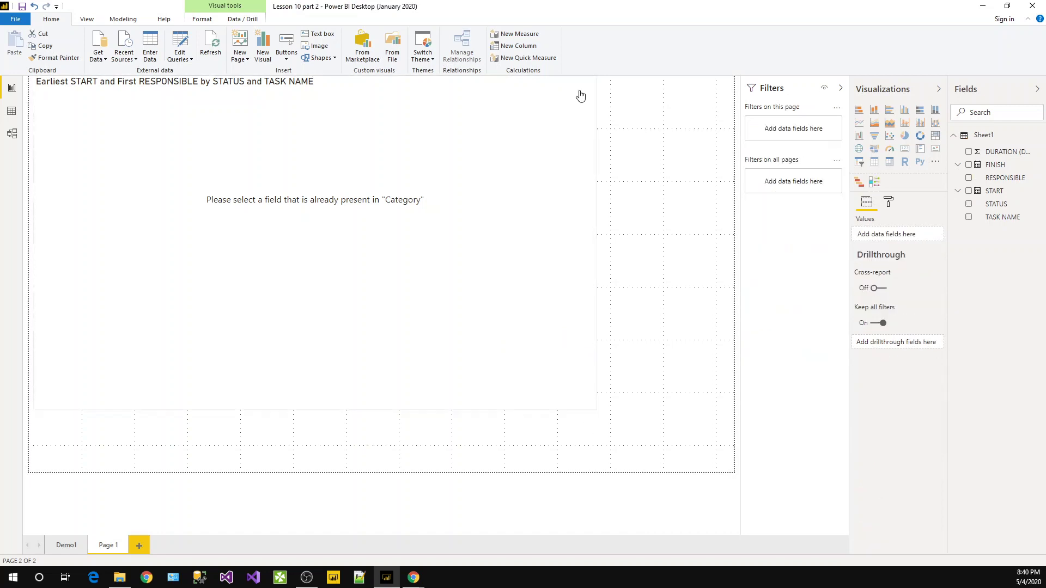
pyautogui.click(590, 84)
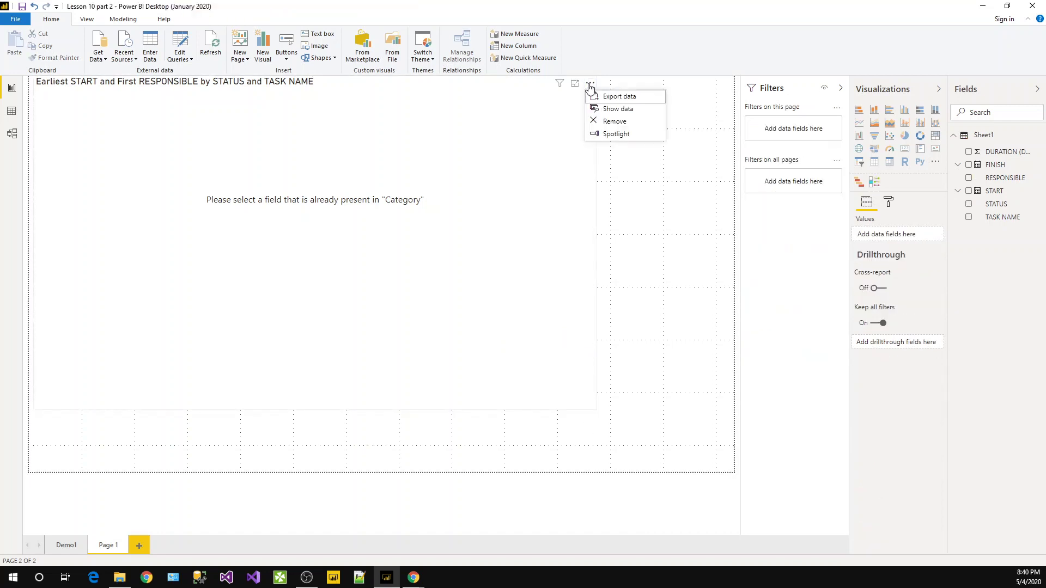
pyautogui.click(619, 123)
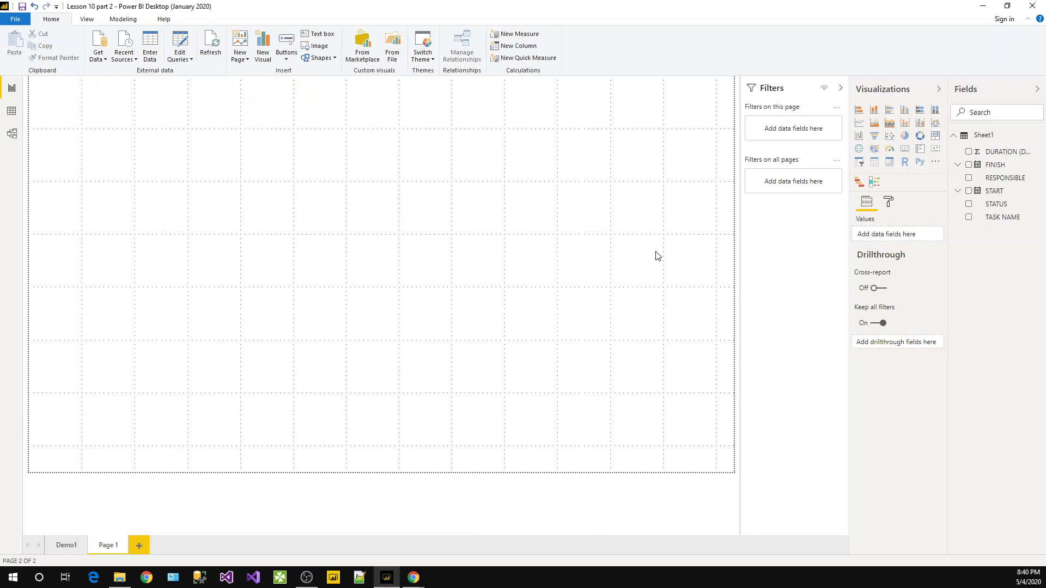
# - Switch to the Demo1 page, save the report, and launch Google Chrome
pyautogui.click(64, 544)
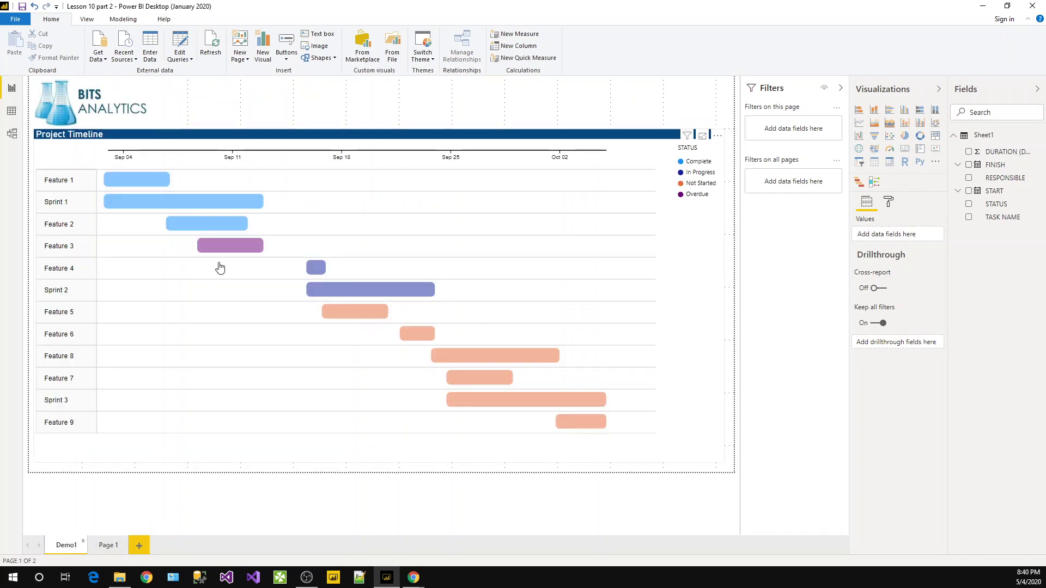
pyautogui.click(22, 6)
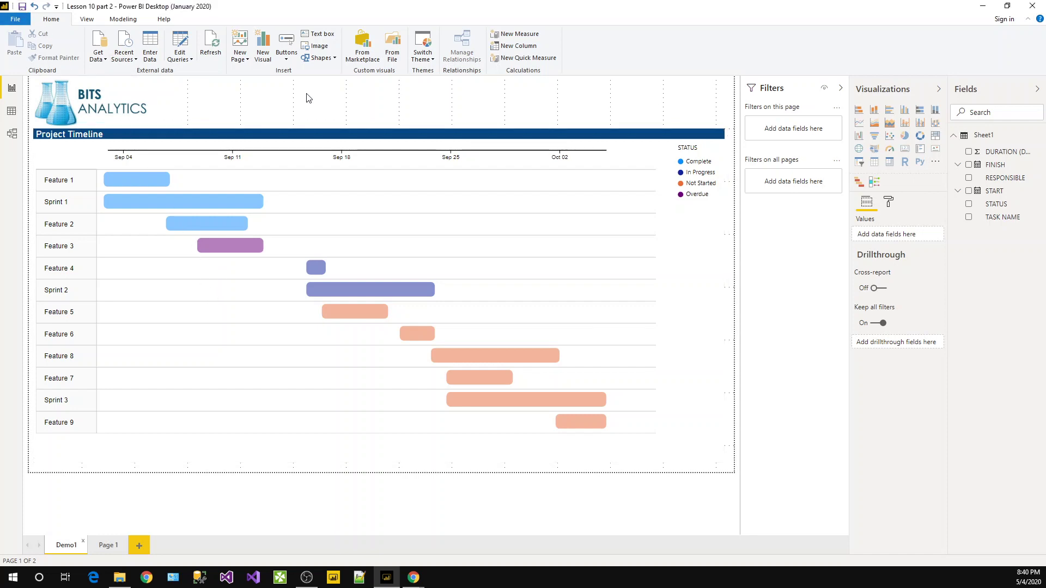
pyautogui.click(141, 579)
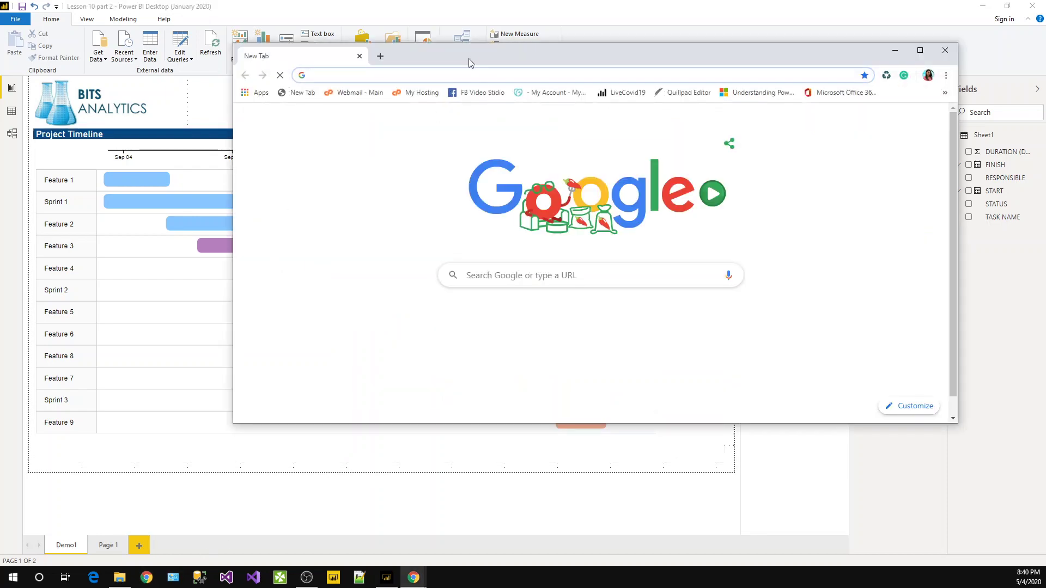
# - Maximize Chrome and go to the jagtap/PBReports report server portal address
pyautogui.doubleClick(471, 62)
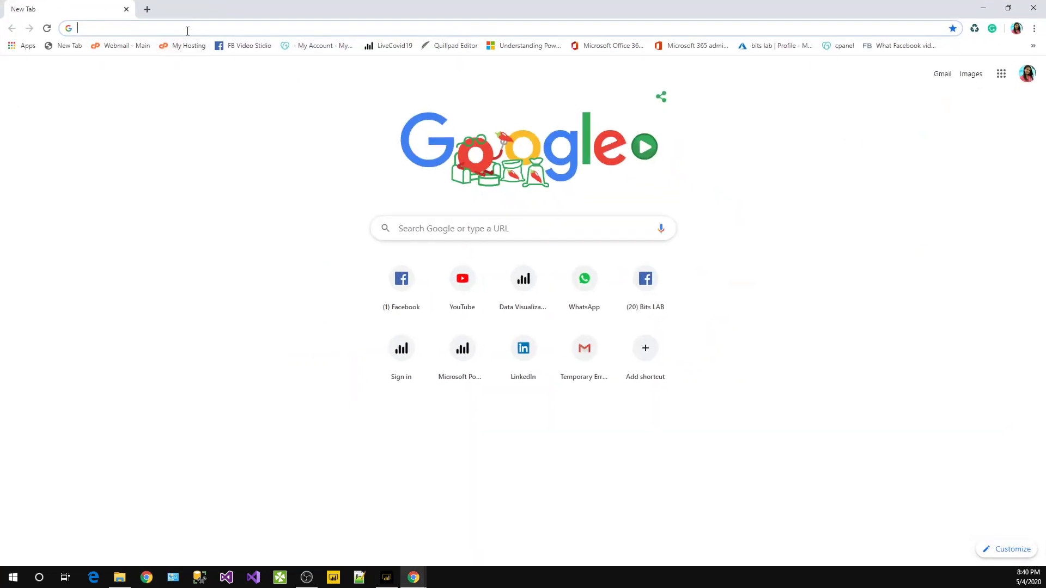
pyautogui.write('ha')
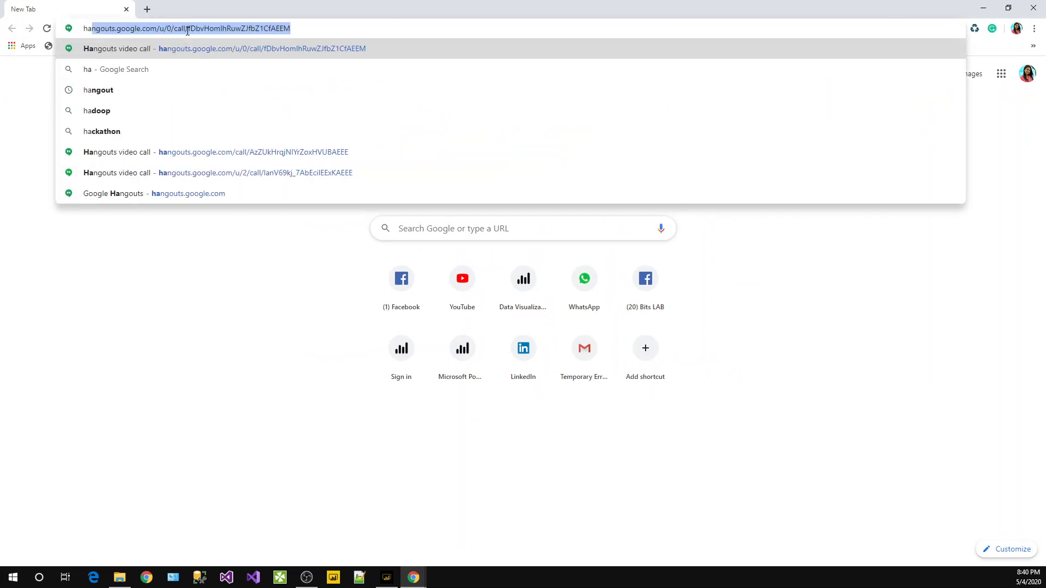
pyautogui.press('BackSpace')
pyautogui.press('BackSpace')
pyautogui.press('BackSpace')
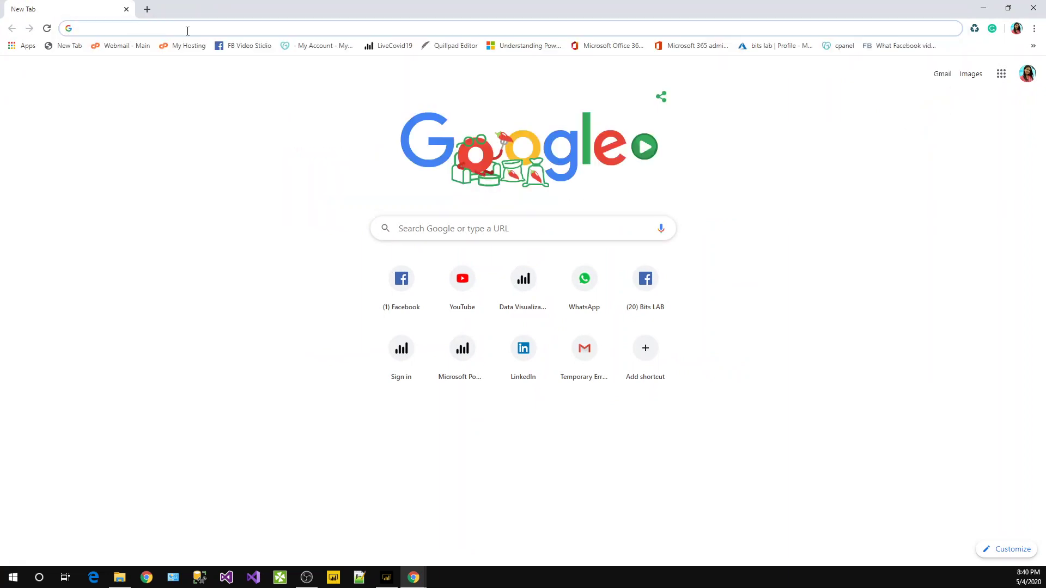
pyautogui.write('jagta')
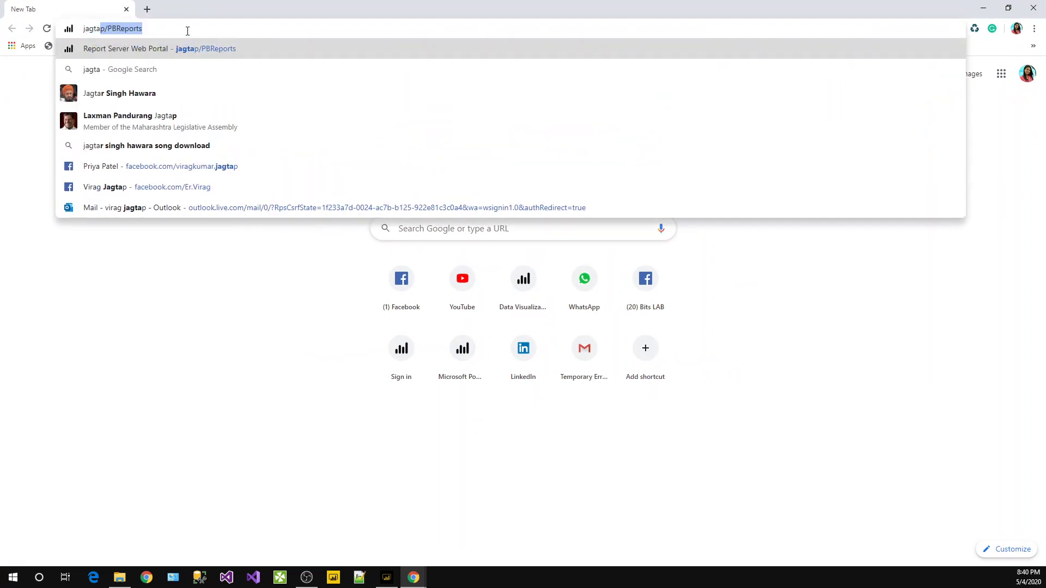
pyautogui.press('Down')
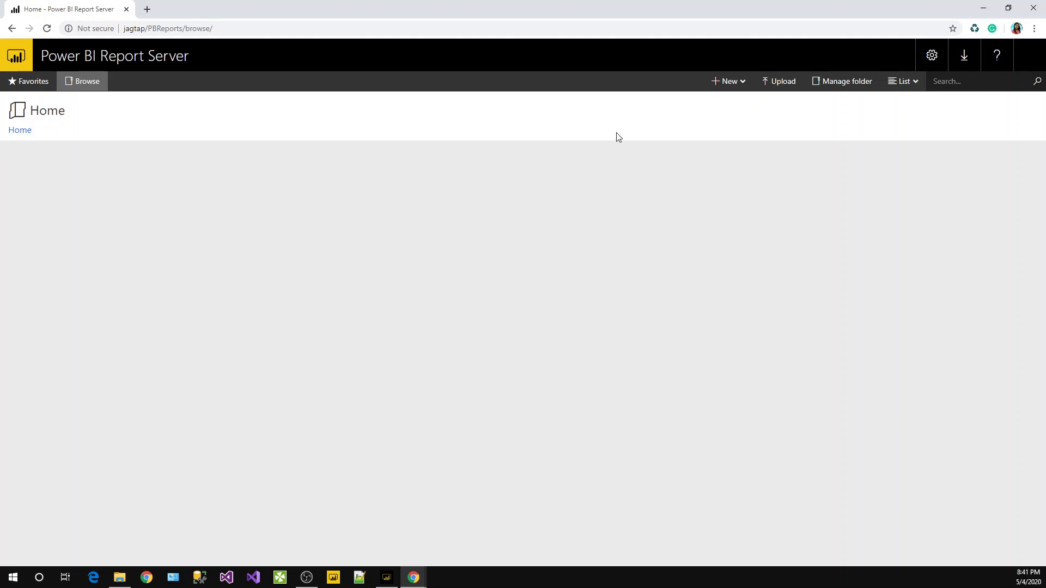
pyautogui.click(747, 82)
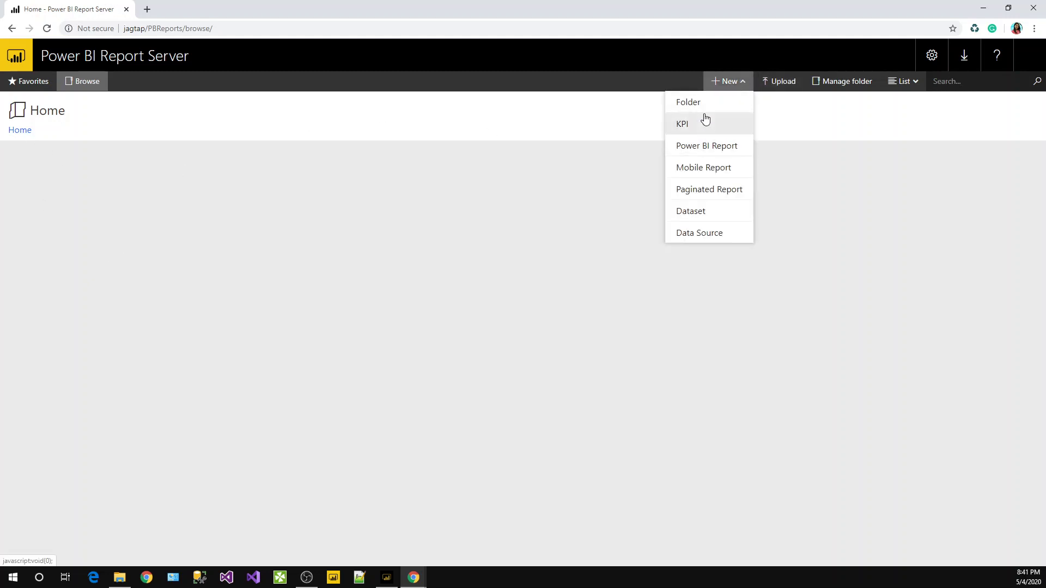
pyautogui.click(704, 102)
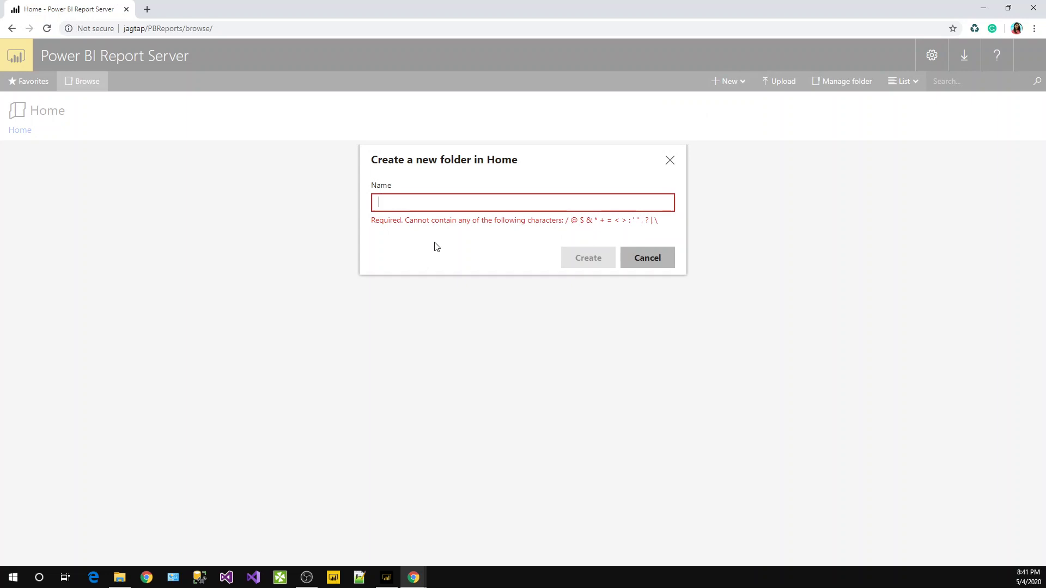
pyautogui.write('D')
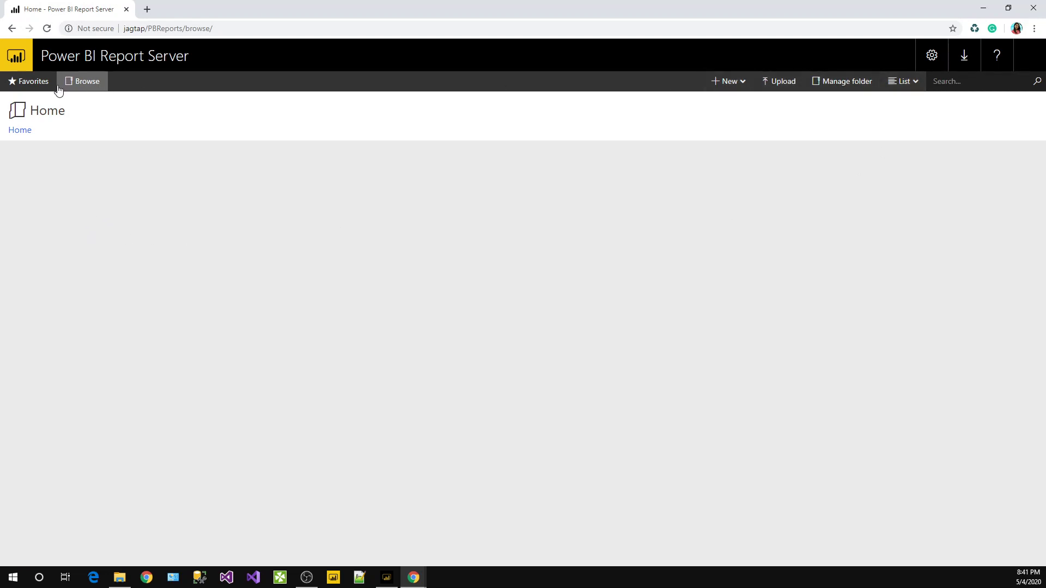
pyautogui.click(18, 132)
# - Upload the Lesson 10 part 2 report from D:\Bits Analytics into the Home folder
pyautogui.click(793, 88)
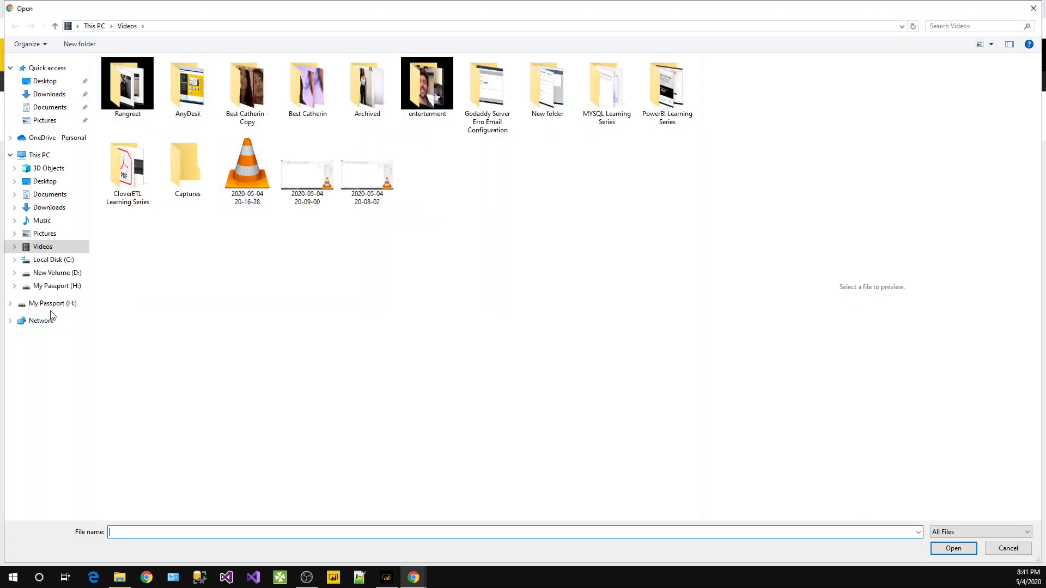
pyautogui.click(52, 306)
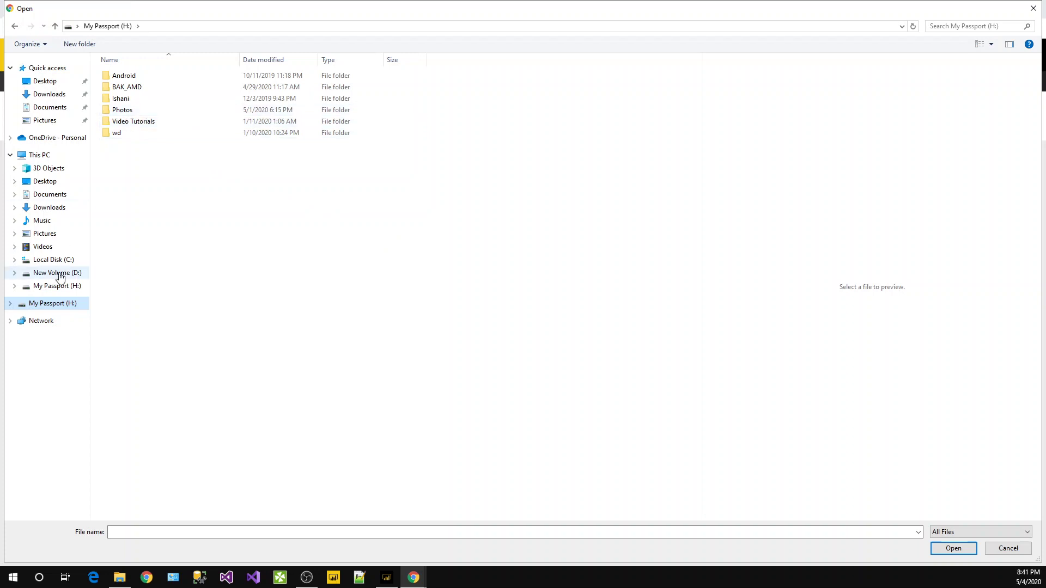
pyautogui.click(60, 278)
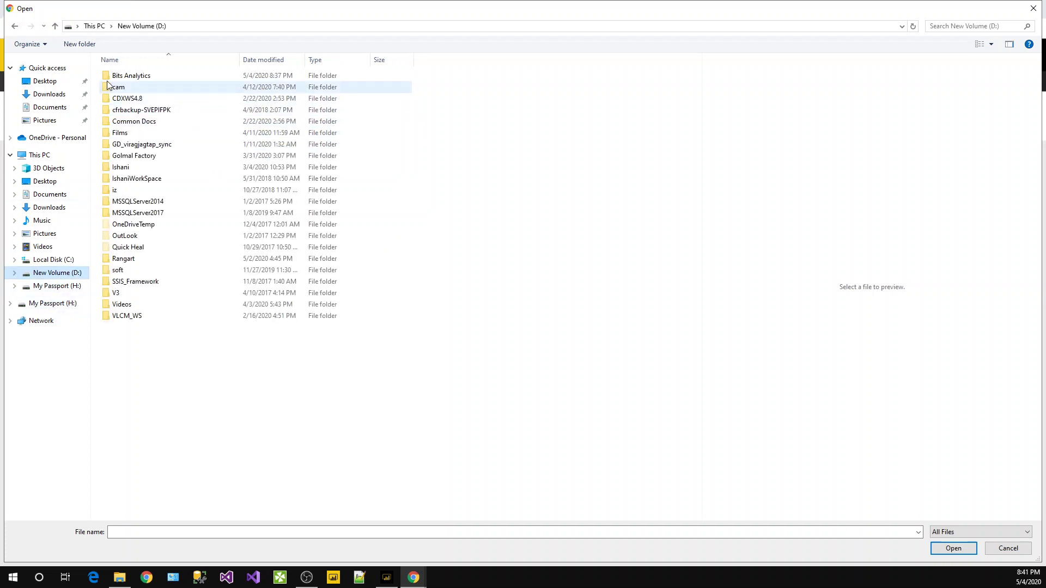
pyautogui.doubleClick(136, 80)
pyautogui.click(136, 80)
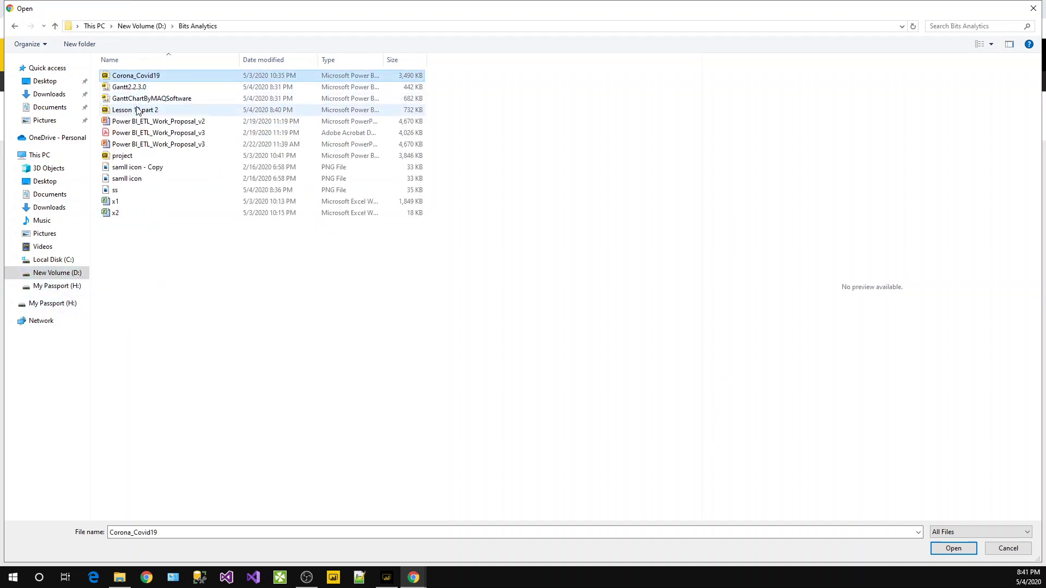
pyautogui.click(139, 111)
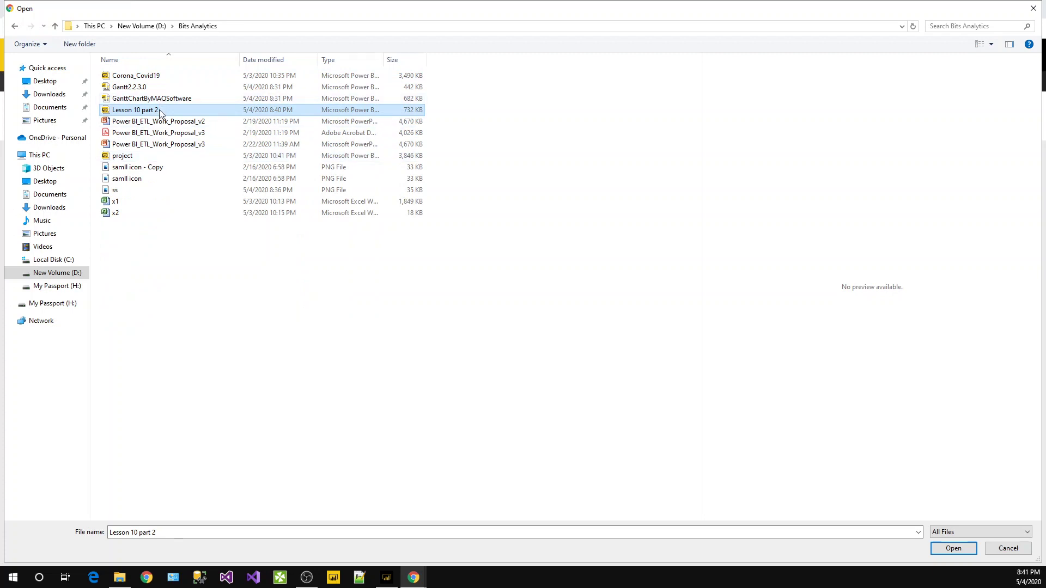
pyautogui.doubleClick(160, 110)
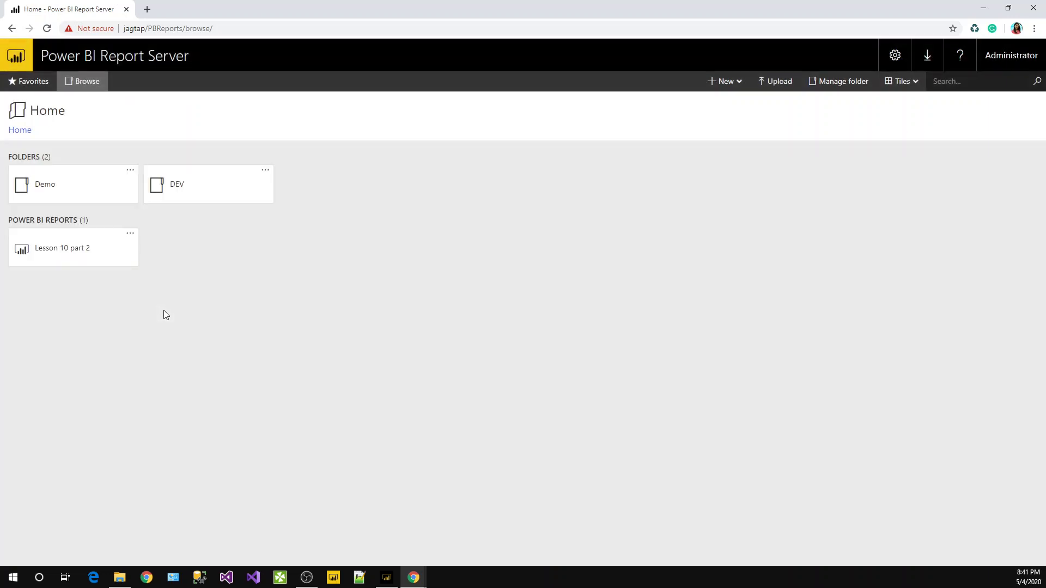
# - Move the Lesson 10 part 2 report into the DEV folder
pyautogui.click(131, 234)
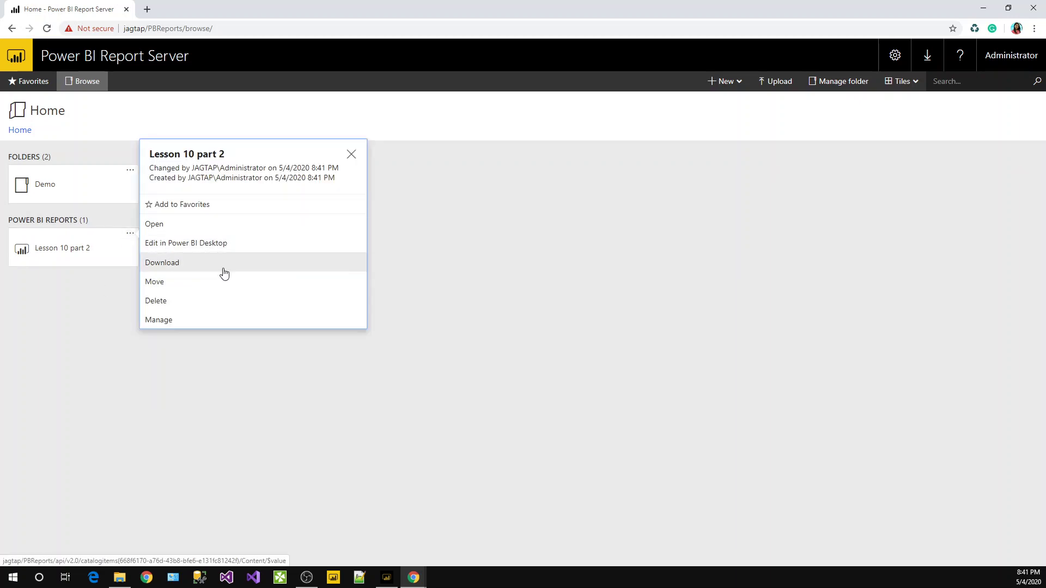
pyautogui.click(195, 282)
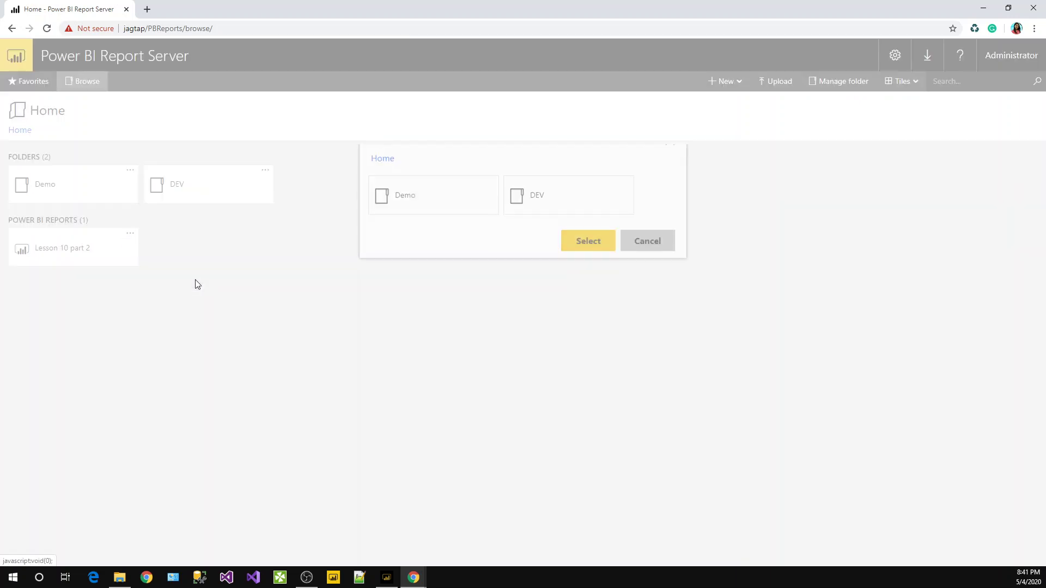
pyautogui.click(523, 214)
pyautogui.click(591, 220)
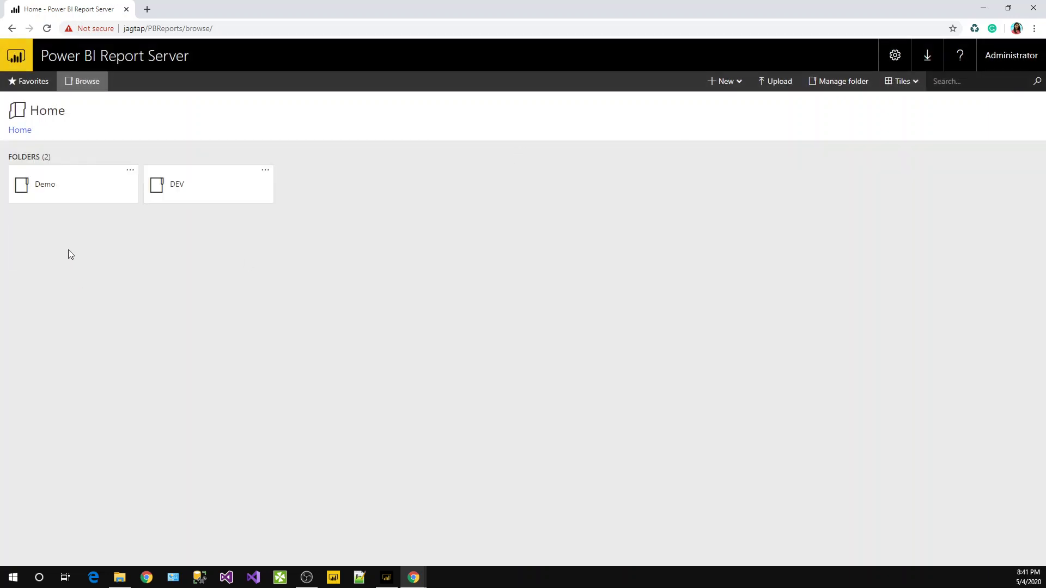
# - Delete the Demo folder, then open Lesson 10 part 2 from the DEV folder
pyautogui.click(130, 171)
pyautogui.click(170, 204)
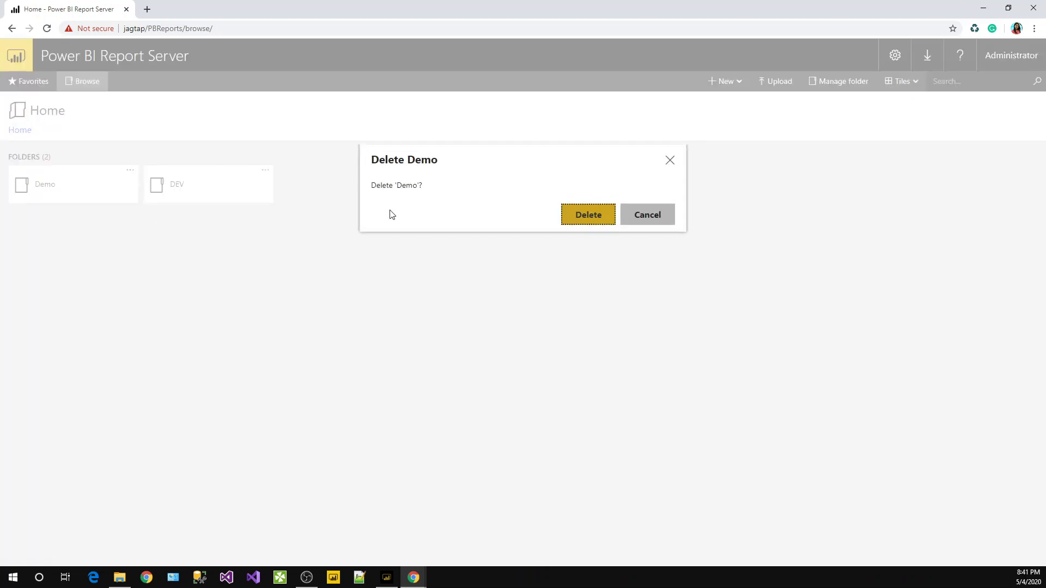
pyautogui.click(609, 220)
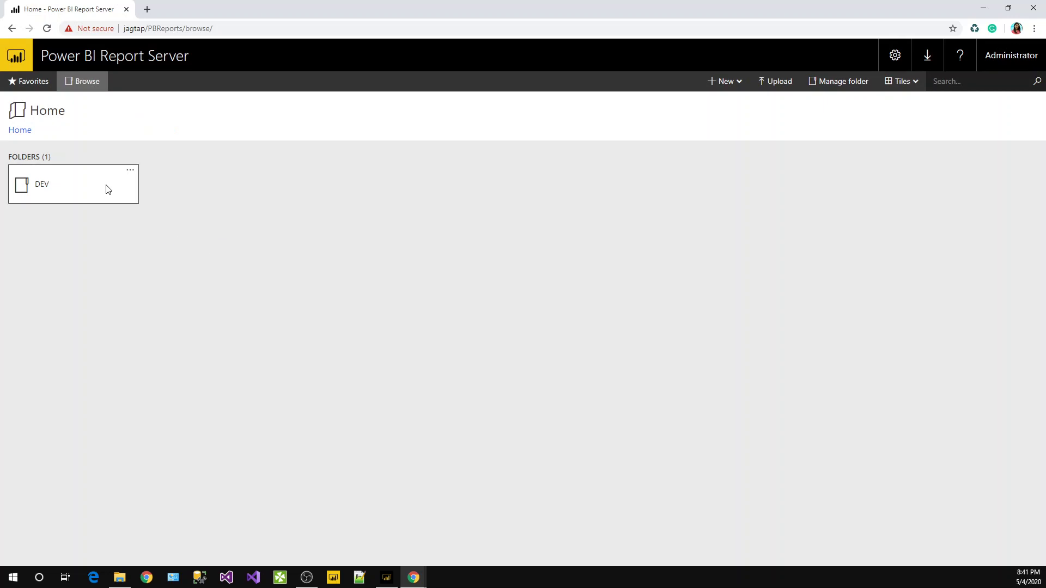
pyautogui.click(105, 192)
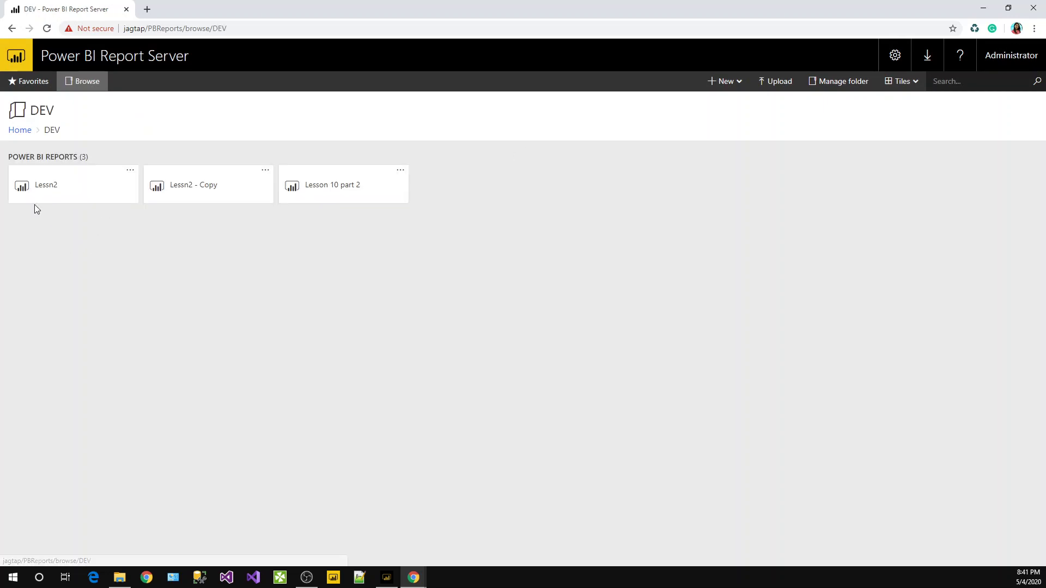
pyautogui.click(335, 194)
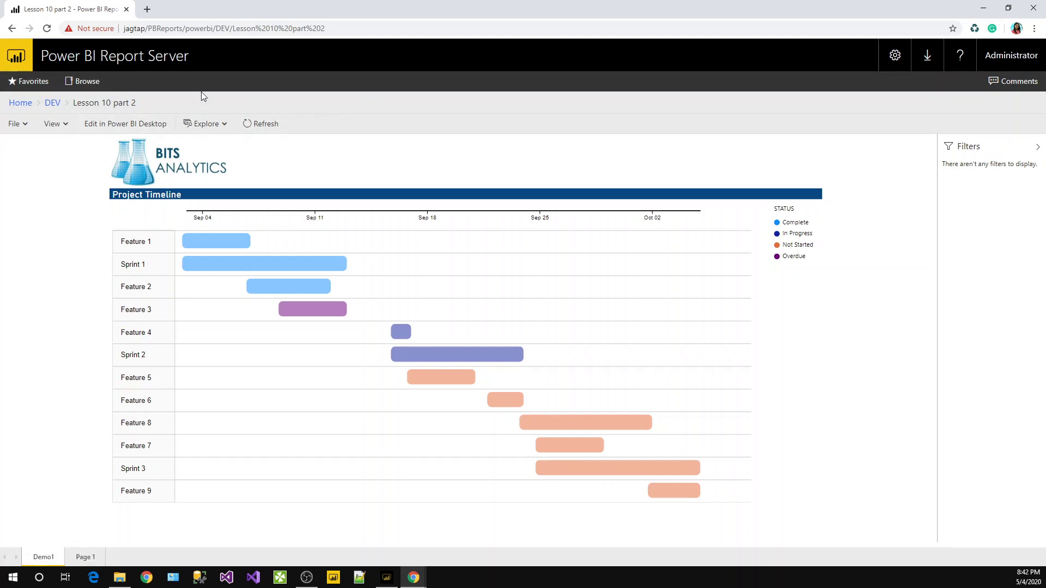
# - Append ?rs:embed=true to the Lesson 10 part 2 report's URL
pyautogui.click(346, 33)
pyautogui.click(349, 33)
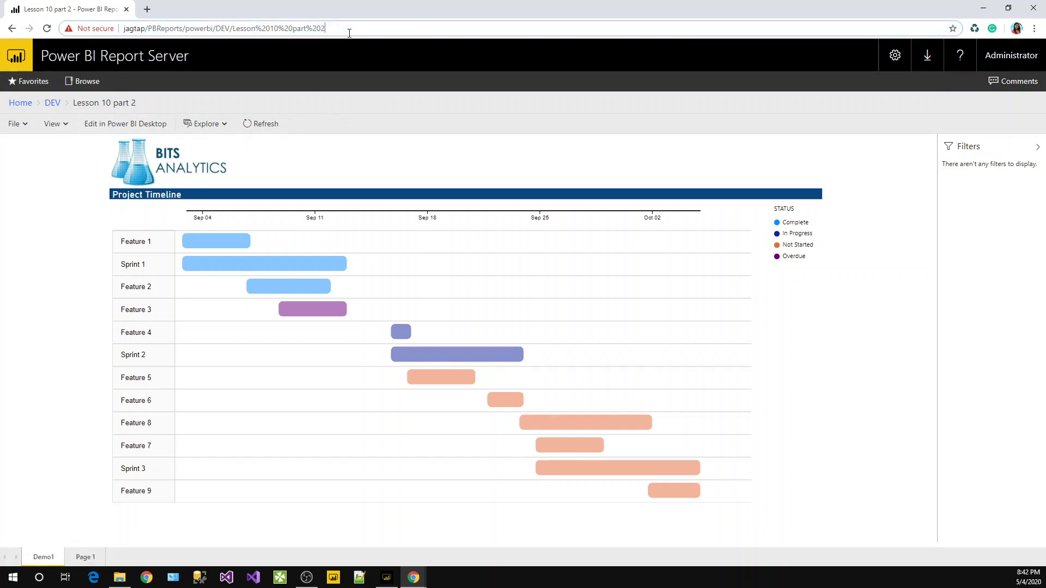
pyautogui.write('?')
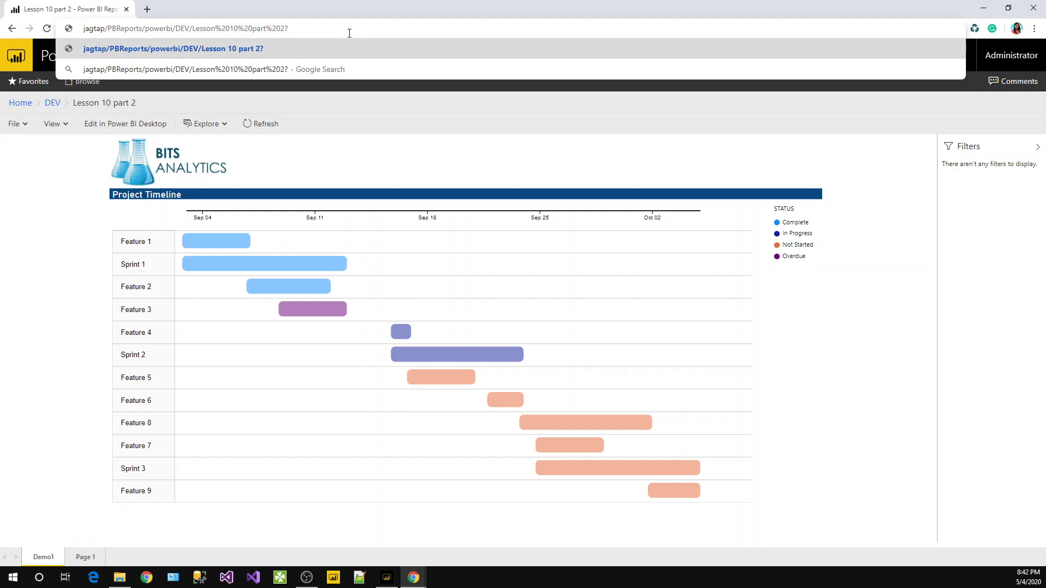
pyautogui.write('rs:embe')
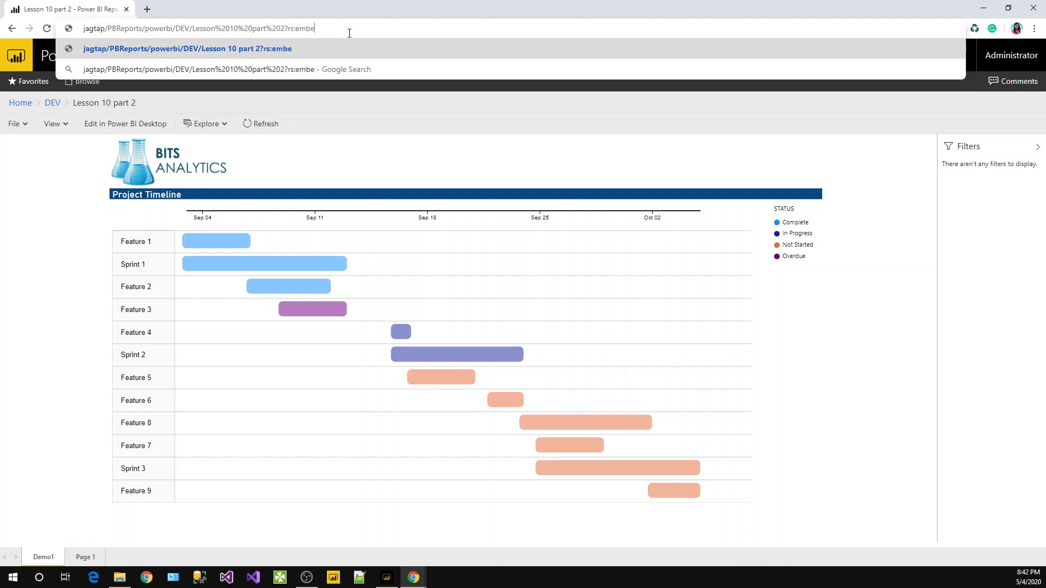
pyautogui.write('d=true')
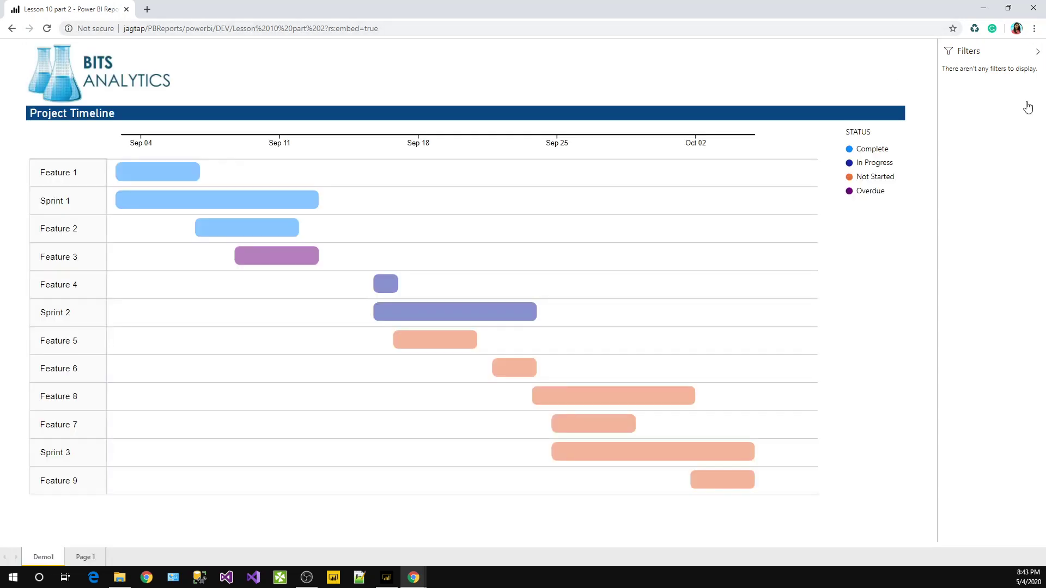
# - Inspect the timeline visual's extra options menu, then dismiss it
pyautogui.moveTo(480, 349)
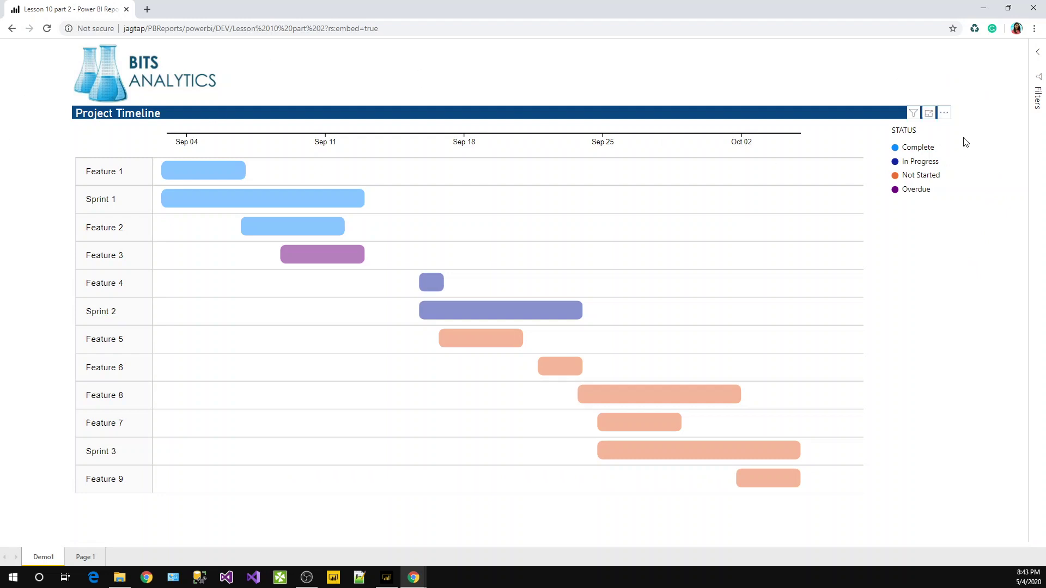
pyautogui.click(942, 116)
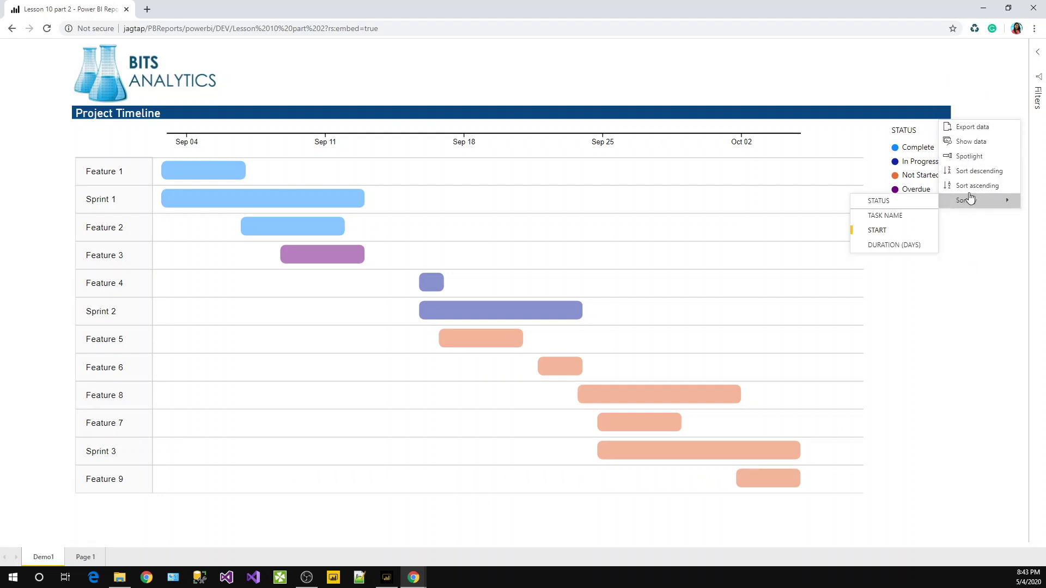
pyautogui.click(337, 79)
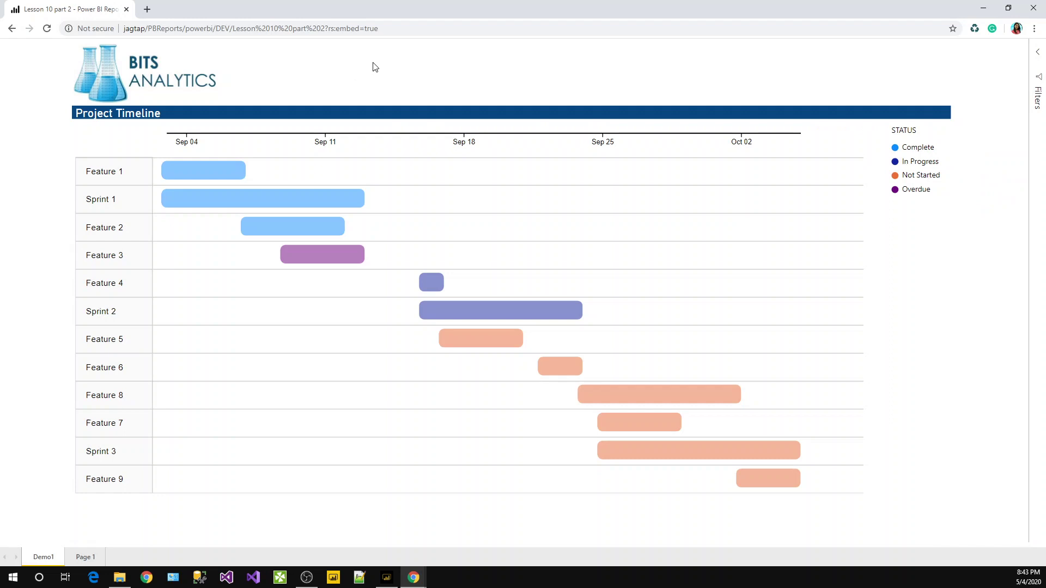
# - Copy the embedded report's full address and start a new tab for the PBReports portal
pyautogui.click(407, 30)
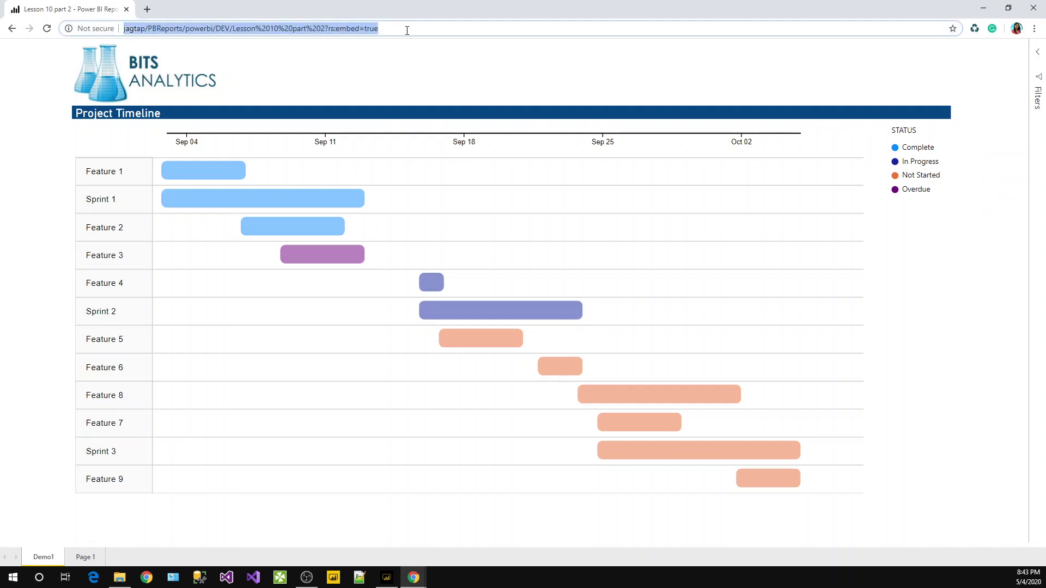
pyautogui.rightClick(367, 38)
pyautogui.click(396, 94)
pyautogui.click(149, 16)
pyautogui.write('jagtap/PBReports/browse/')
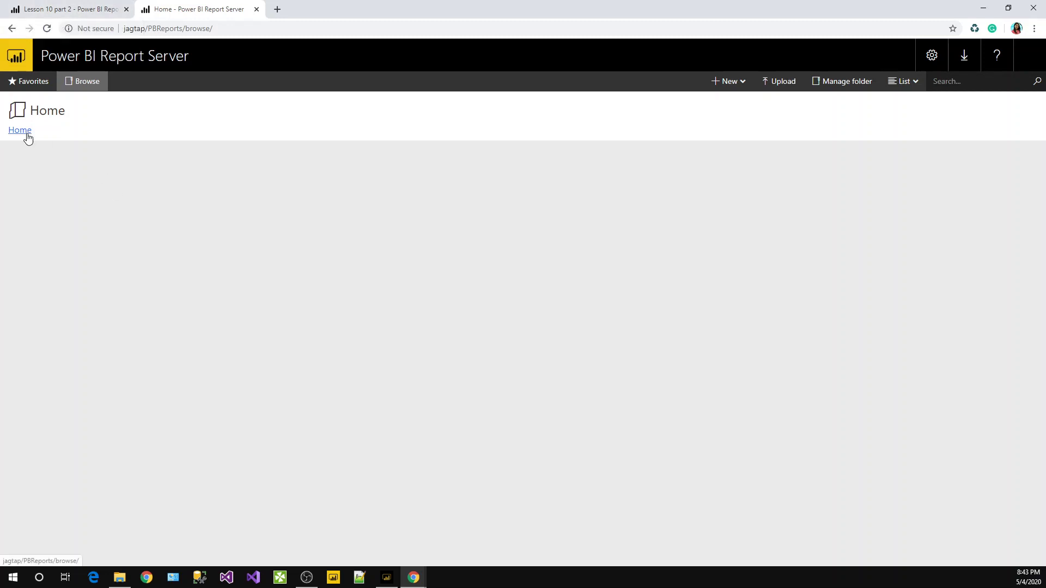
# - Refresh the portal Home tab and open the Lesson 10 part 2 report from DEV
pyautogui.click(69, 11)
pyautogui.click(173, 11)
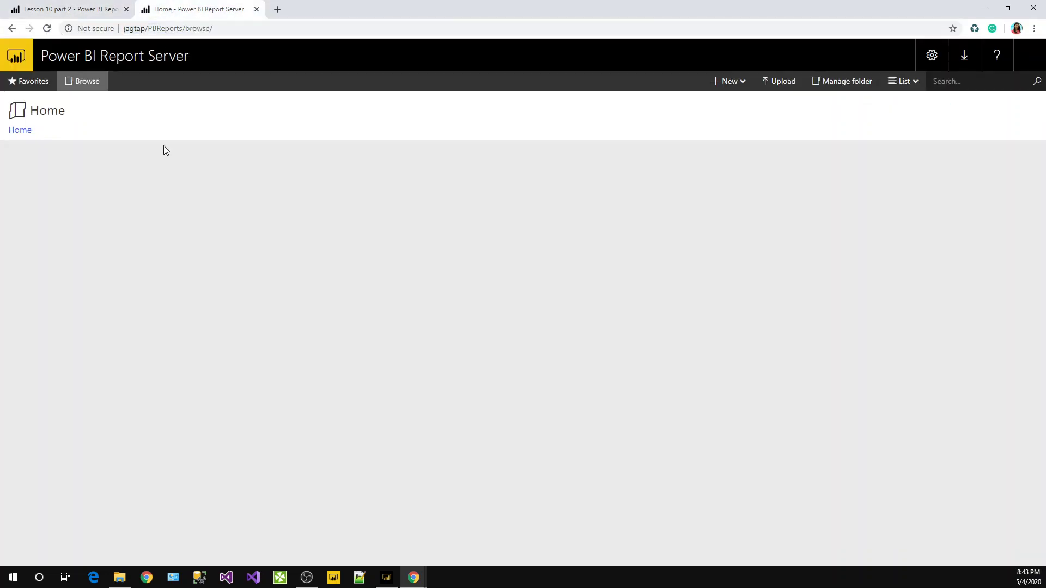
pyautogui.rightClick(213, 246)
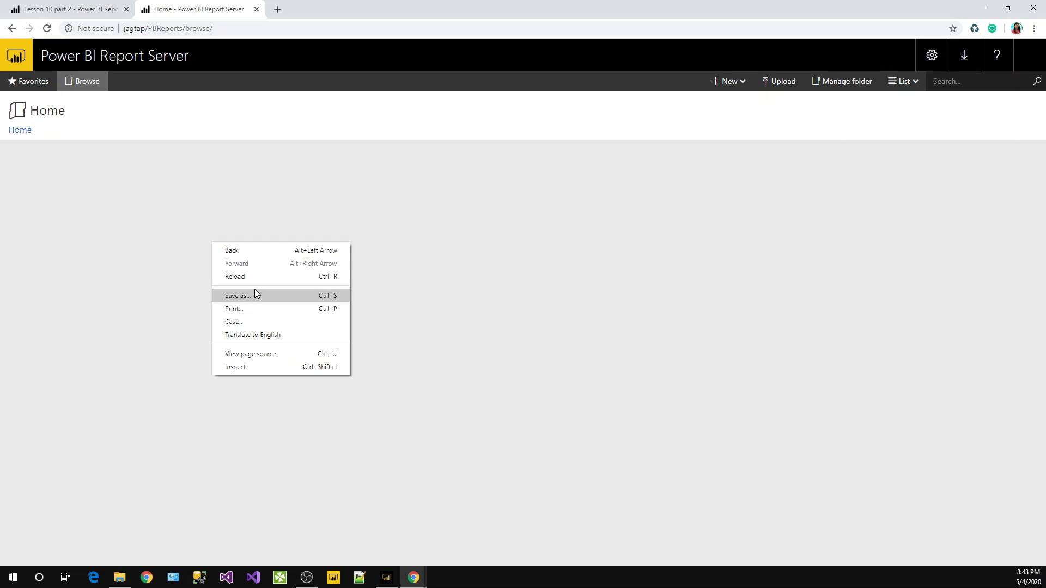
pyautogui.click(40, 185)
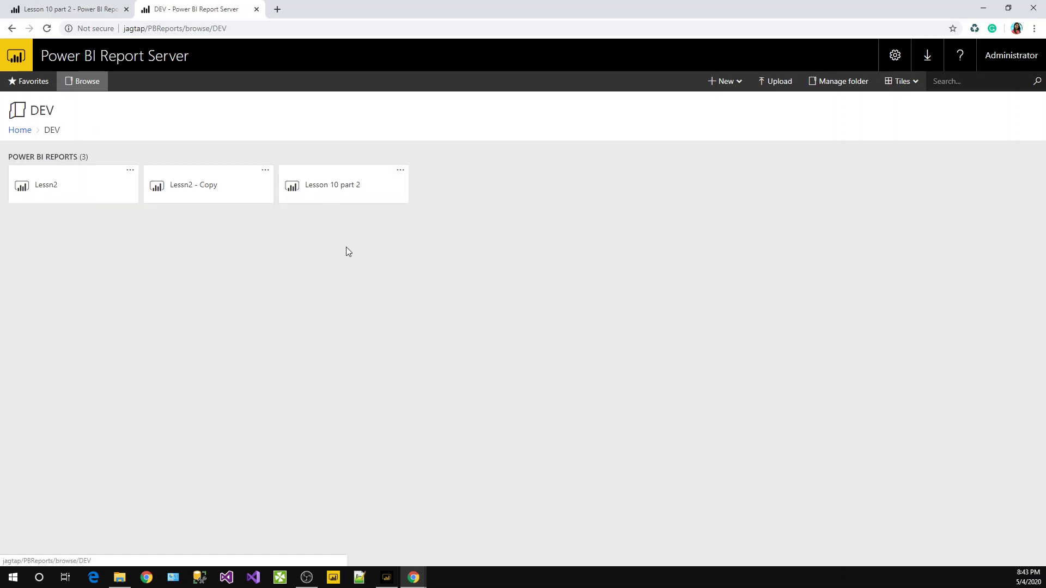
pyautogui.click(332, 198)
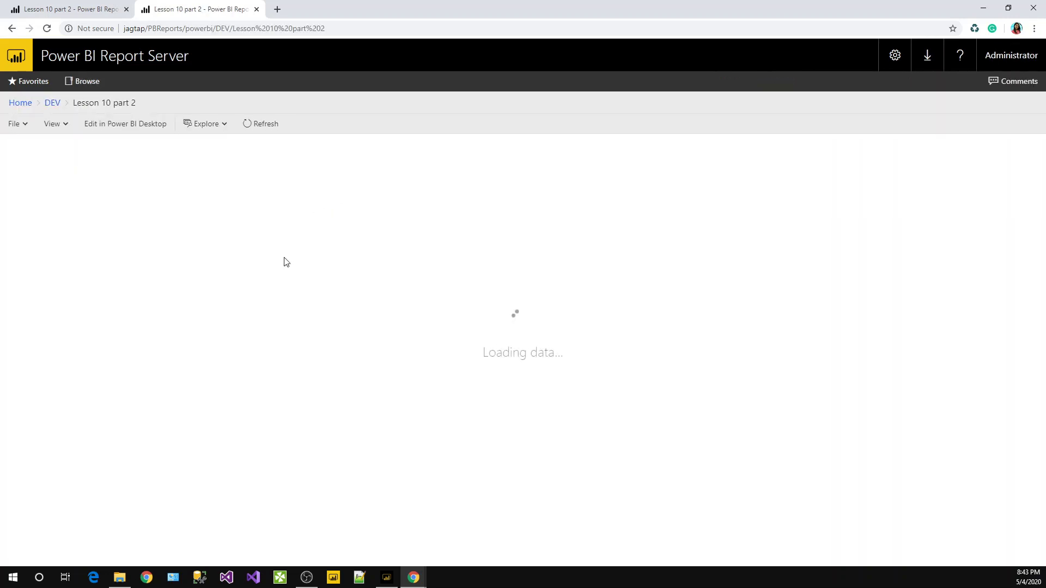
# - Compare it with the embedded tab, then show the full report's File menu with Print
pyautogui.click(71, 8)
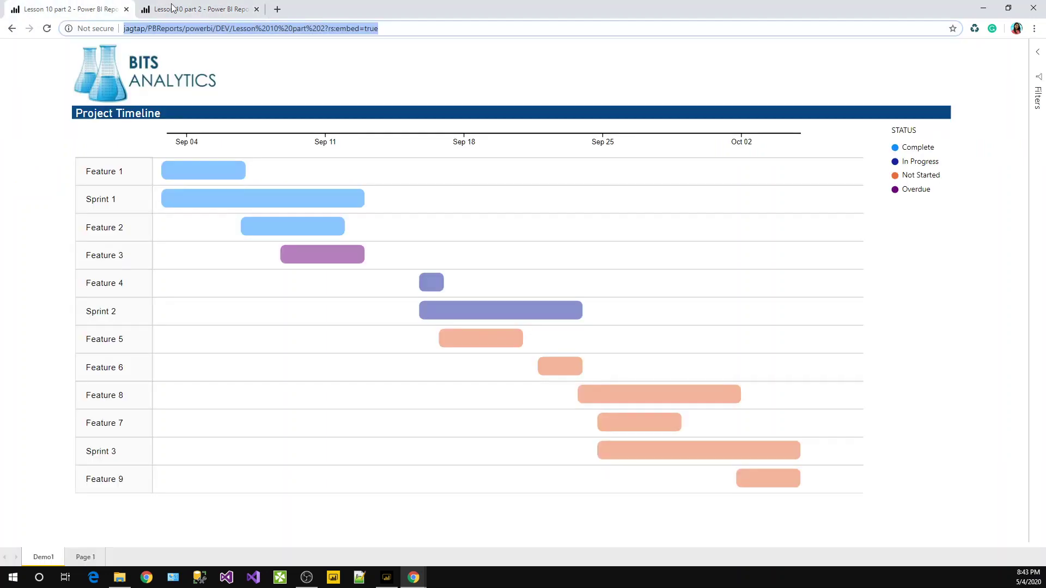
pyautogui.click(215, 7)
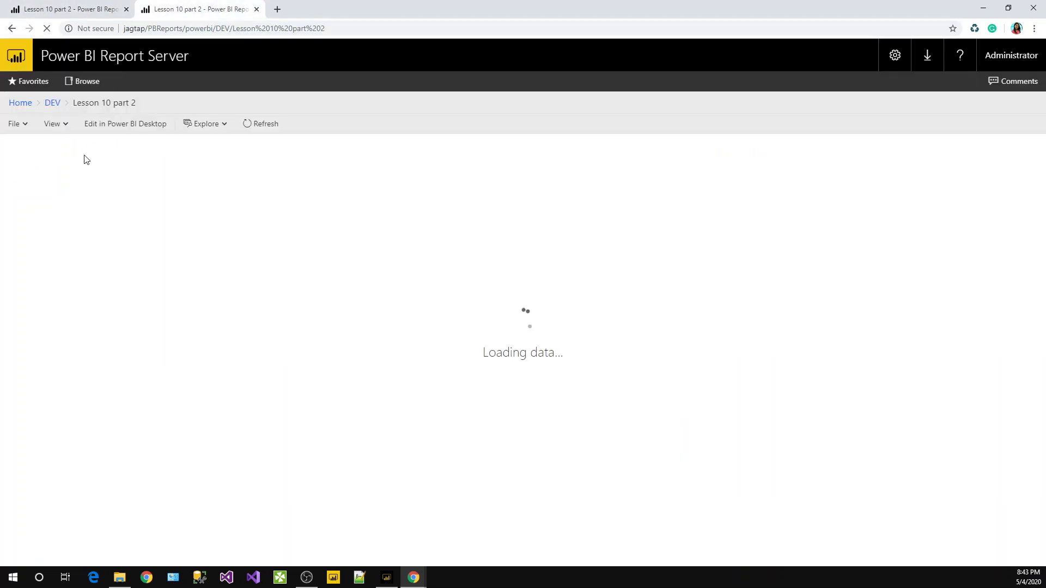
pyautogui.click(29, 130)
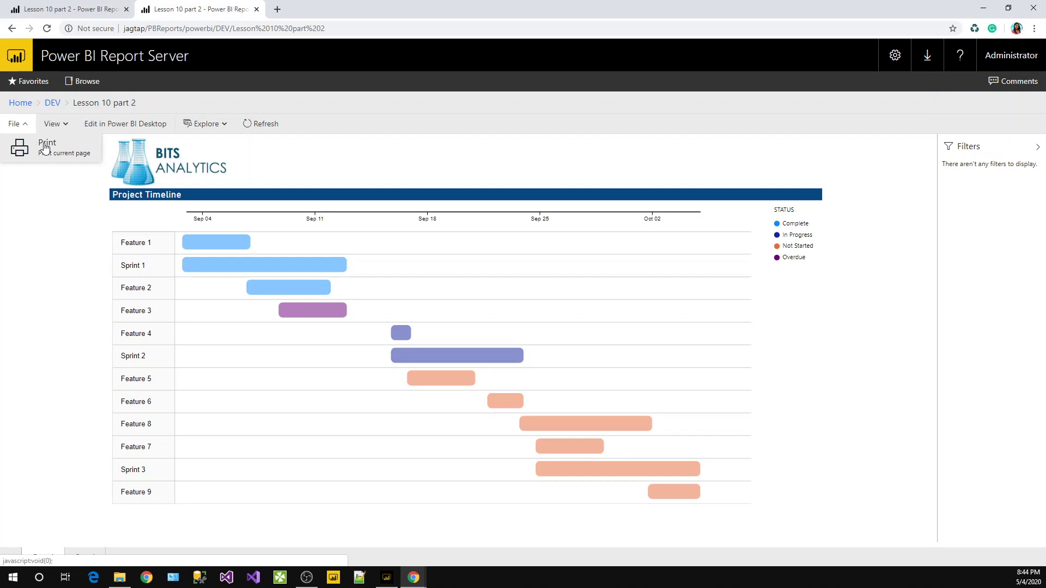
# - Review the View menu, then try Edit in Power BI Desktop and cancel the launch
pyautogui.click(53, 124)
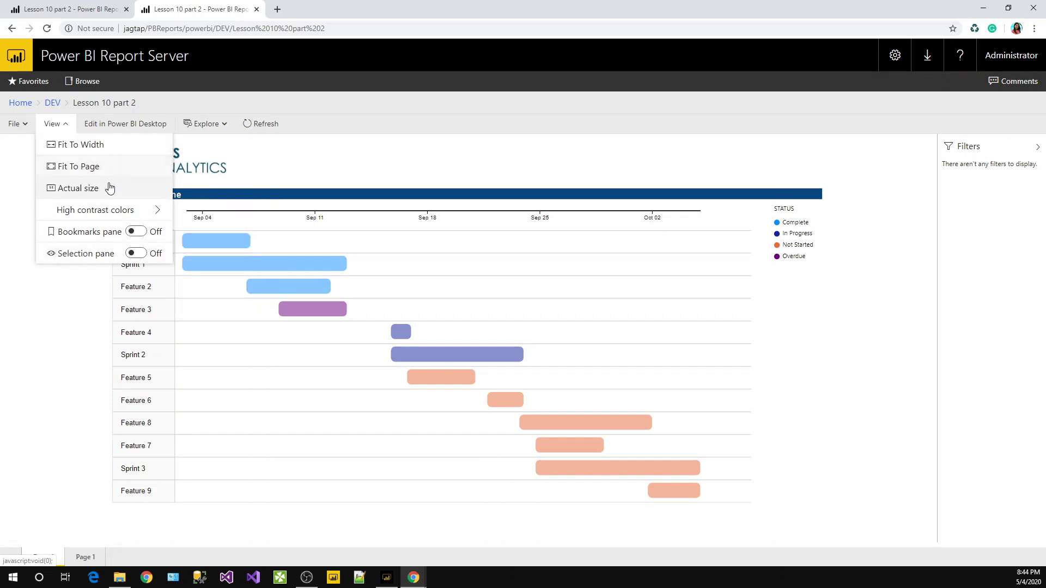
pyautogui.moveTo(61, 213)
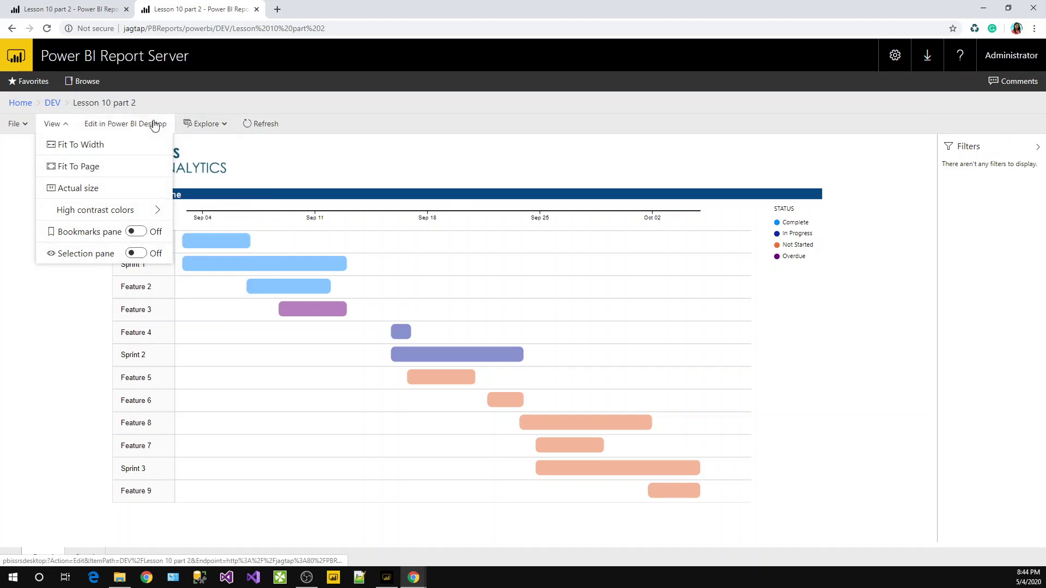
pyautogui.click(98, 123)
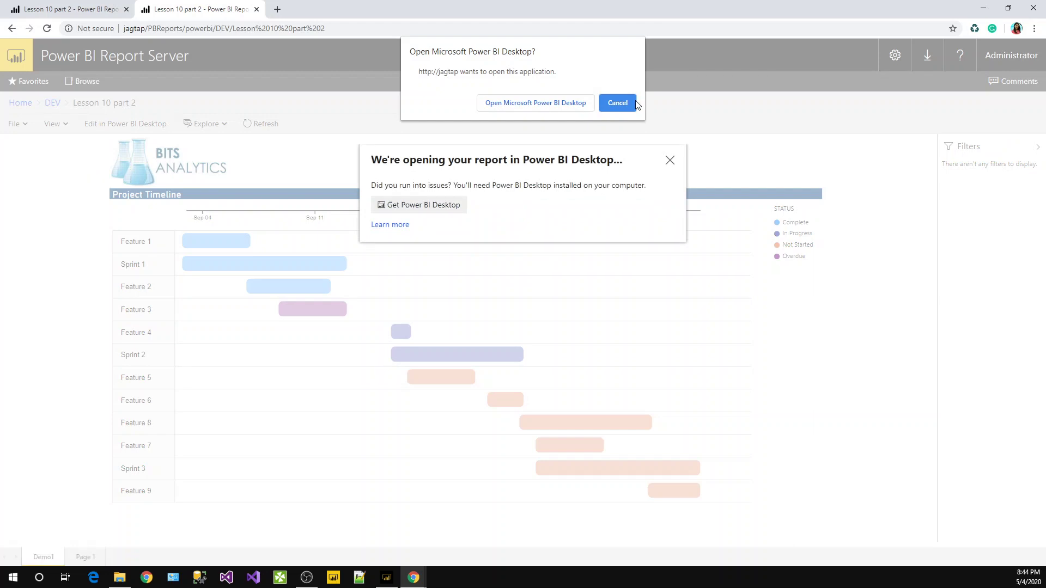
pyautogui.click(621, 104)
pyautogui.click(670, 160)
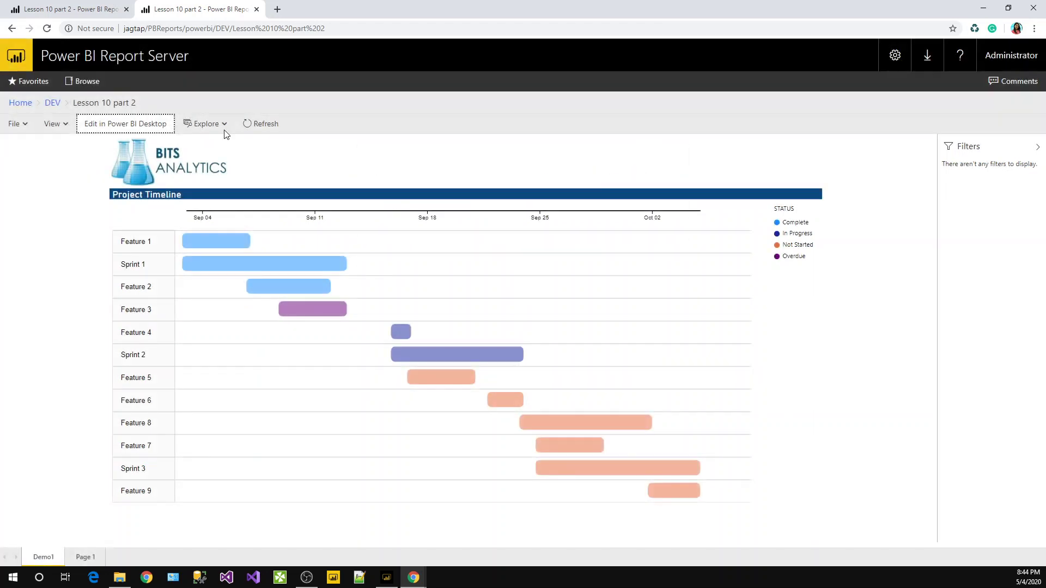
# - Open and close the Explore options, then return to the embedded report tab
pyautogui.click(218, 124)
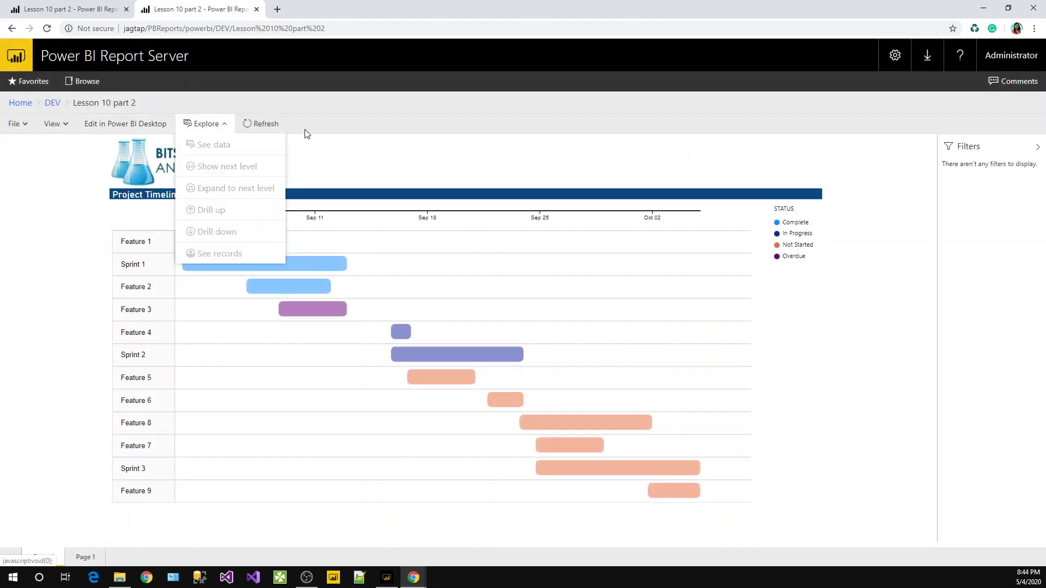
pyautogui.click(266, 125)
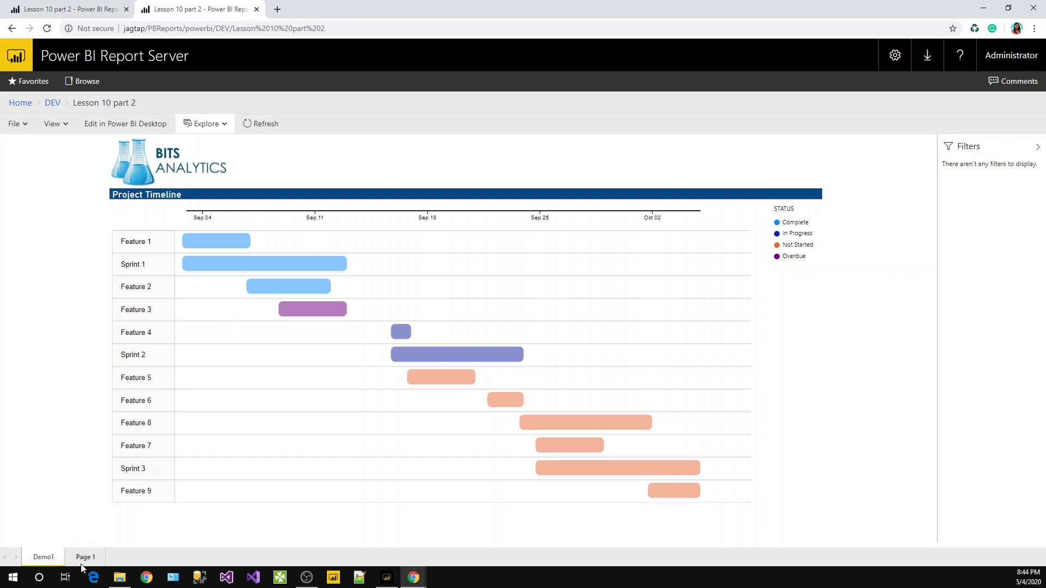
pyautogui.click(73, 9)
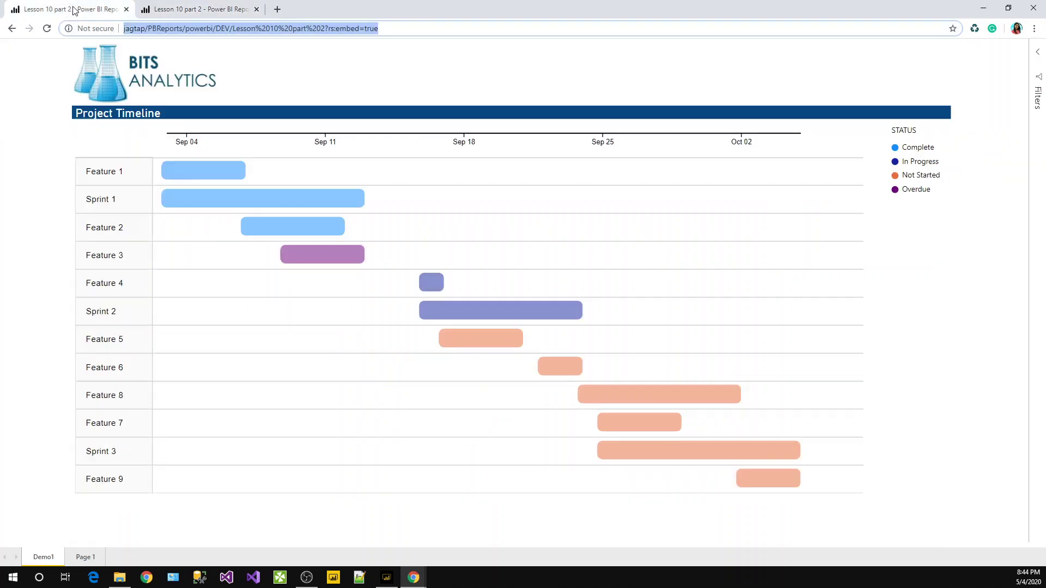
# - In Power BI Desktop, set the blank Page 1 tab to Hide Page
pyautogui.click(177, 10)
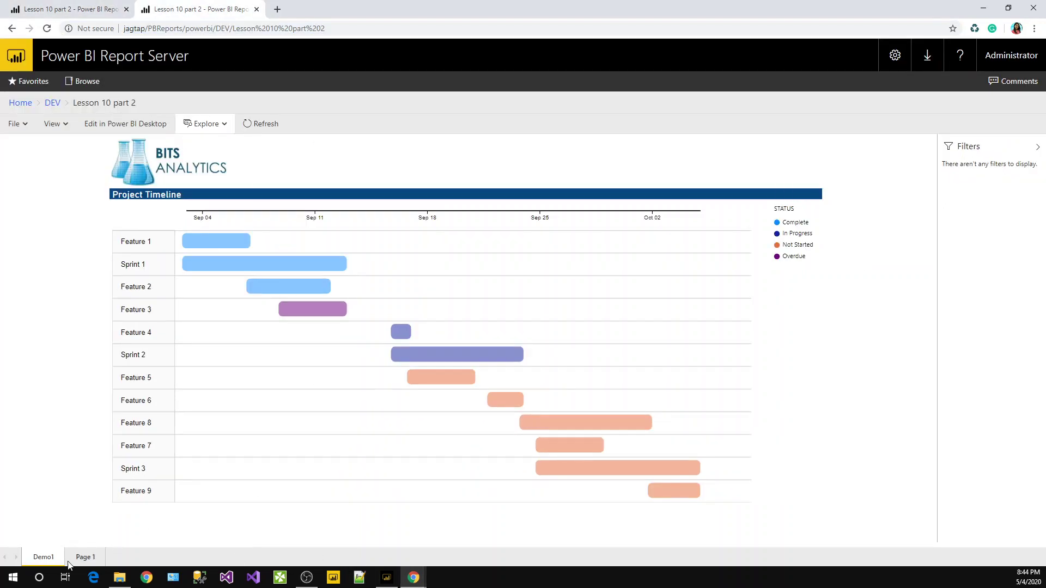
pyautogui.click(387, 573)
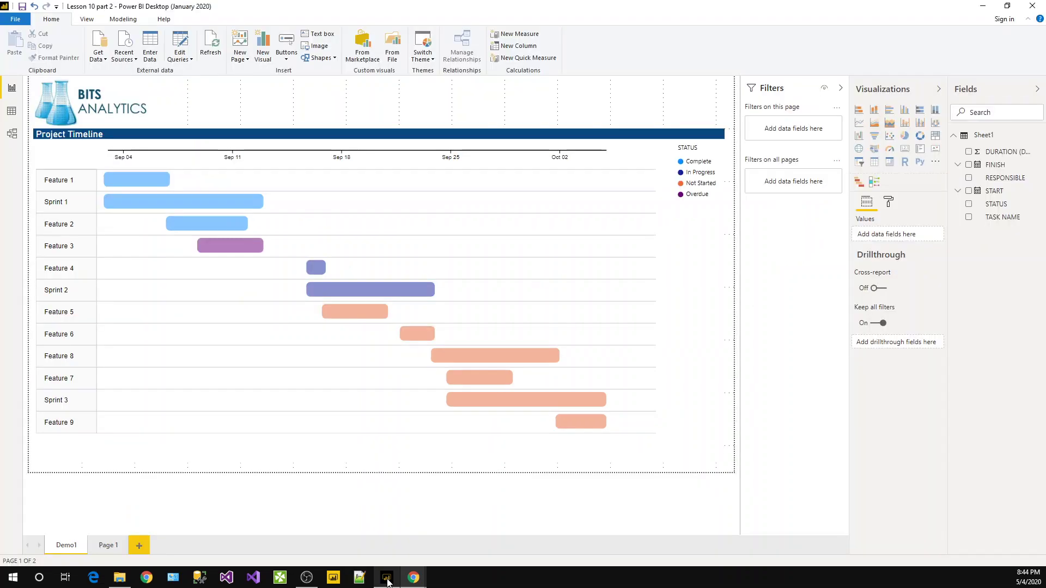
pyautogui.rightClick(112, 546)
pyautogui.click(134, 536)
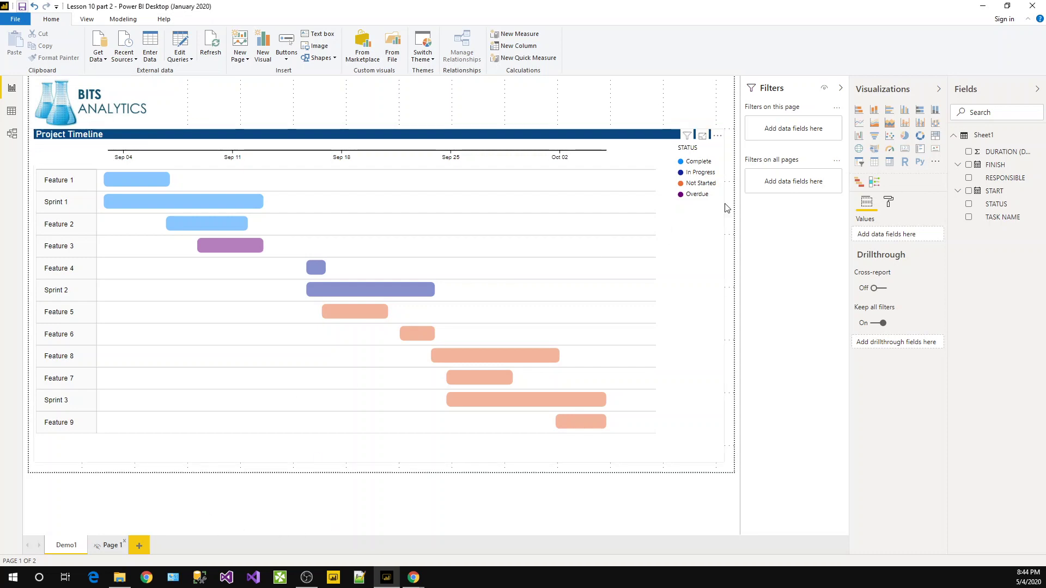
# - Upload Lesson 10 part 2 to DEV, overwrite the existing report, and reload the embed tab
pyautogui.click(982, 6)
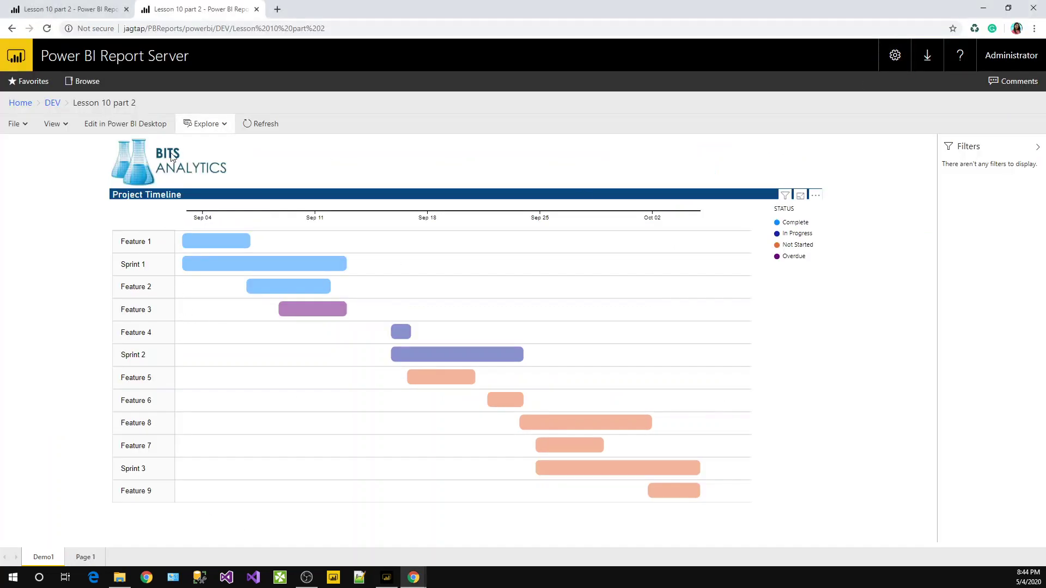
pyautogui.click(53, 103)
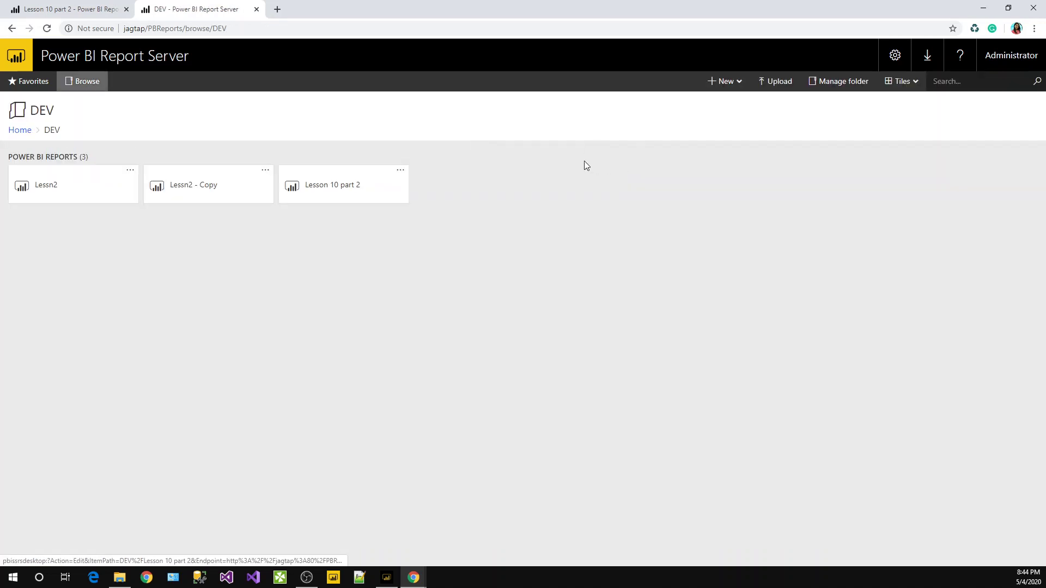
pyautogui.click(775, 87)
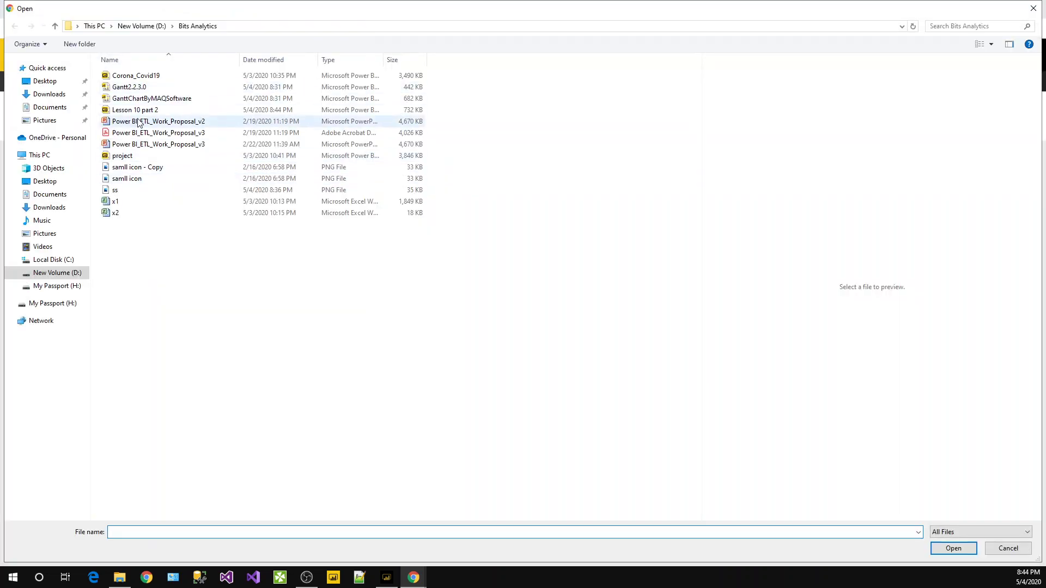
pyautogui.press('Escape')
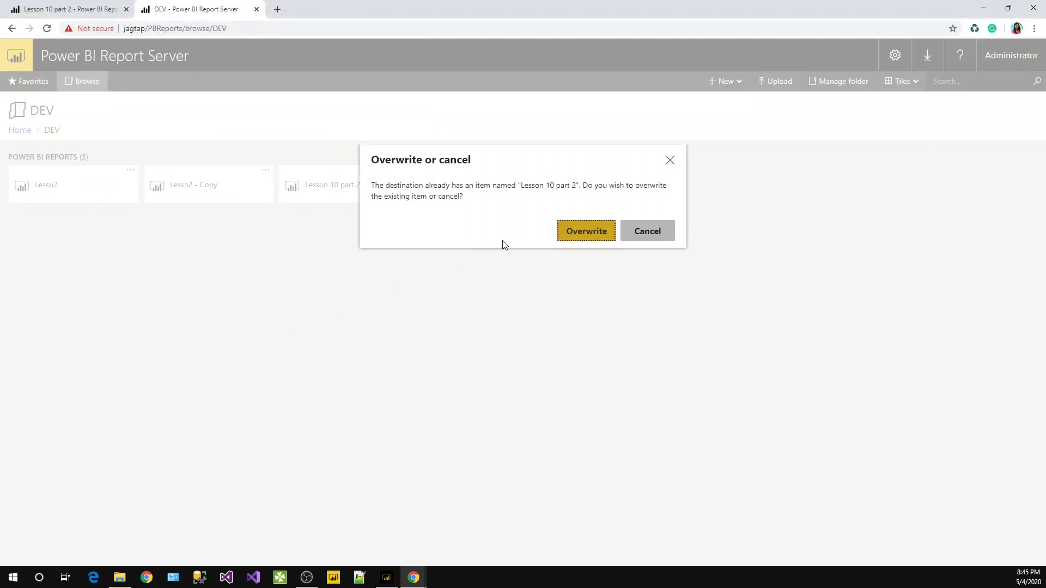
pyautogui.click(597, 232)
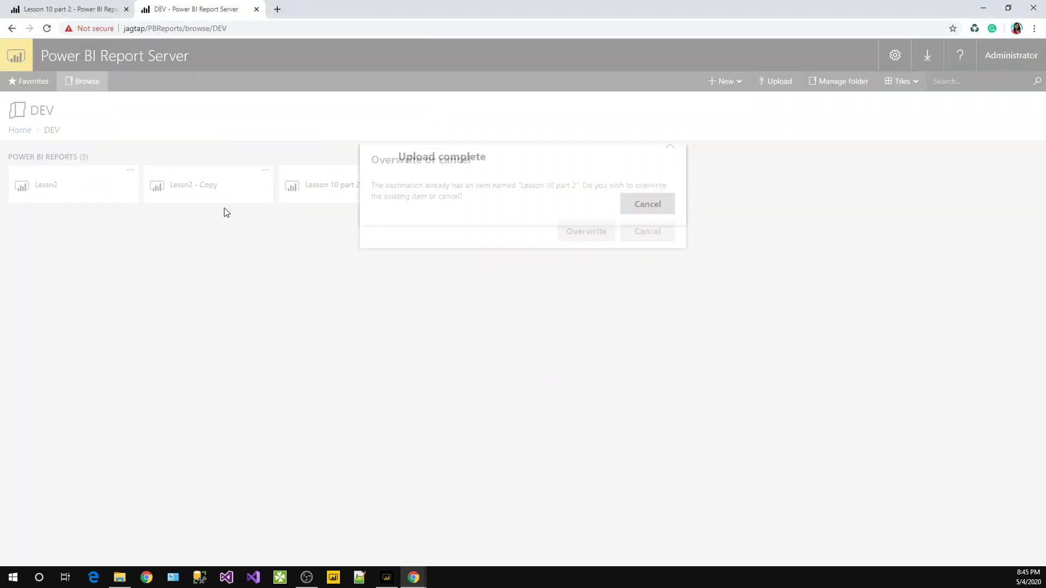
pyautogui.click(71, 6)
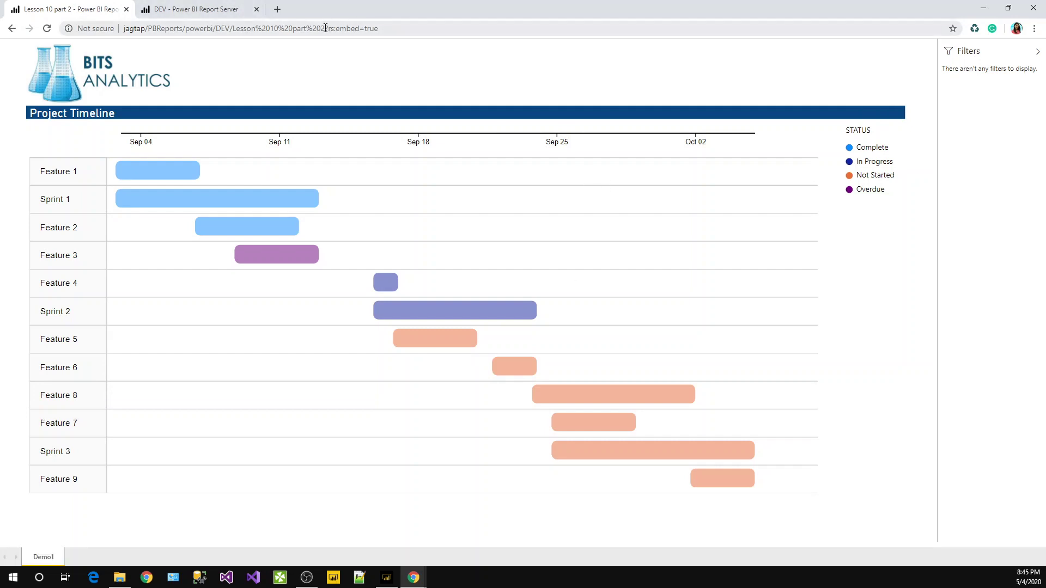
# - Highlight the ?rs:embed=true parameter in the address bar, then deselect it
pyautogui.moveTo(325, 28); pyautogui.dragTo(398, 29)
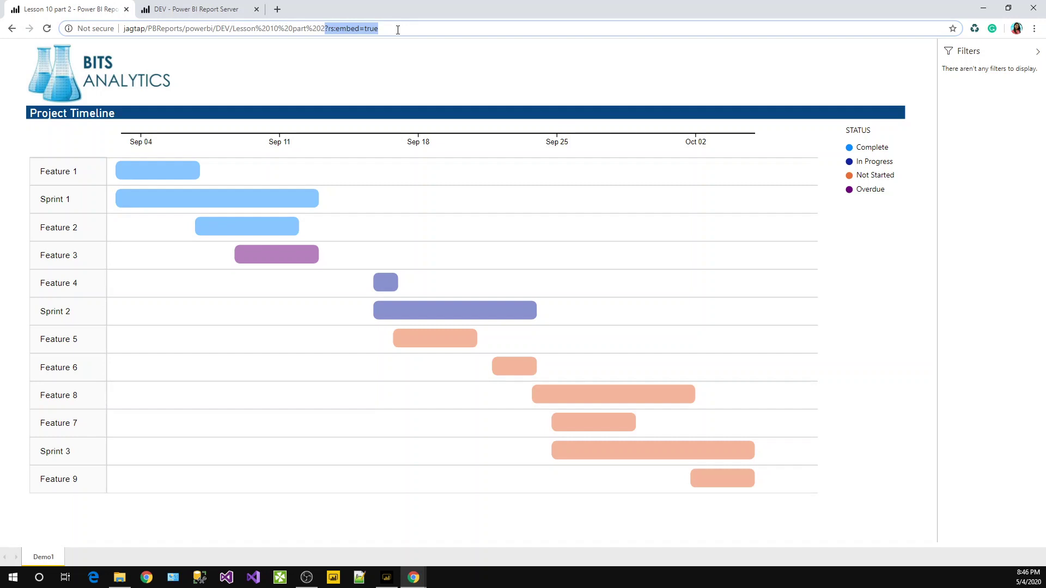
pyautogui.click(1031, 57)
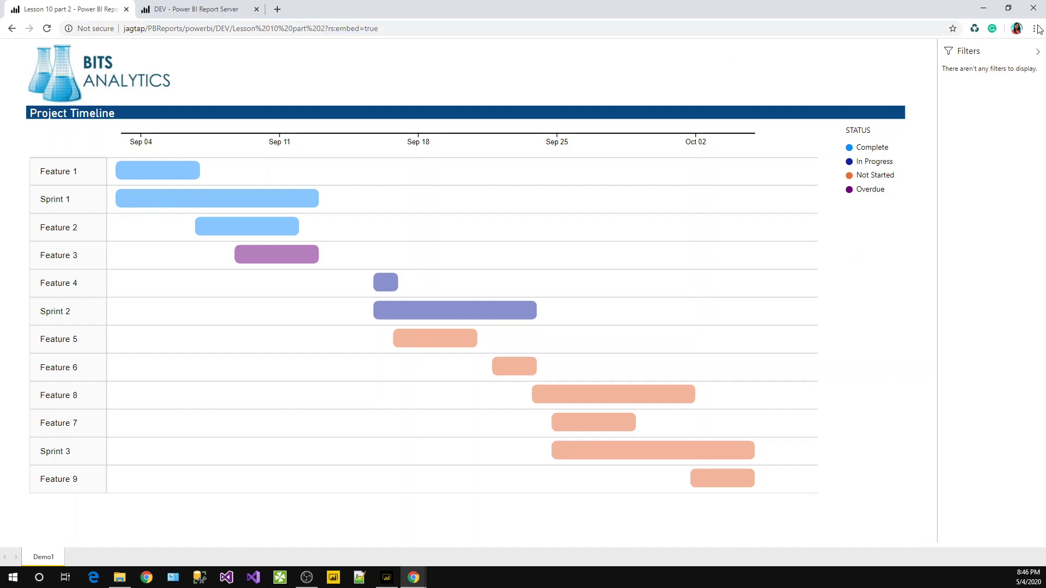
# - Collapse the Filters pane, glance at the DEV tab, and return to the embedded Project Timeline
pyautogui.click(1037, 53)
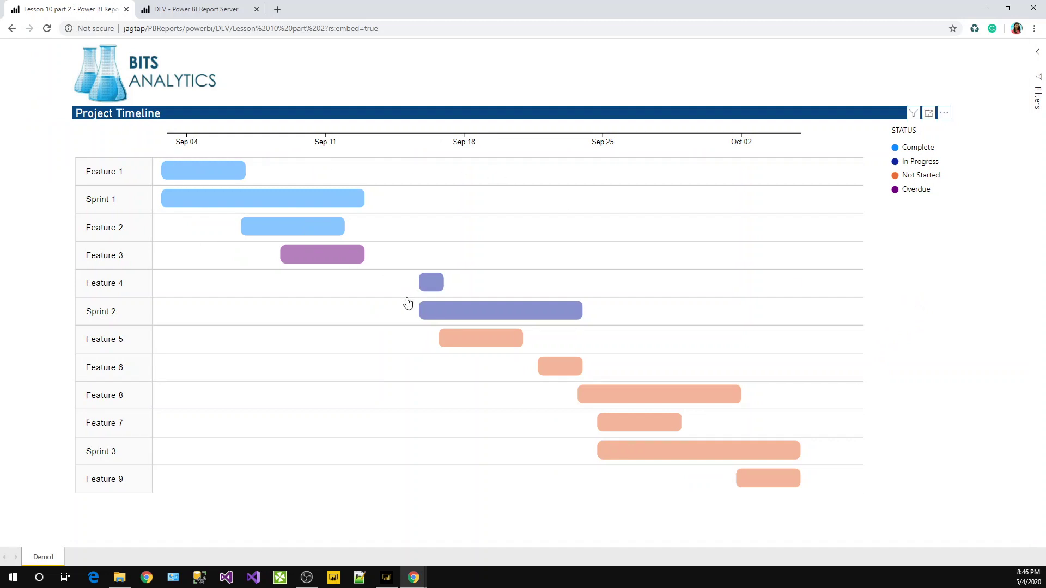
pyautogui.click(184, 9)
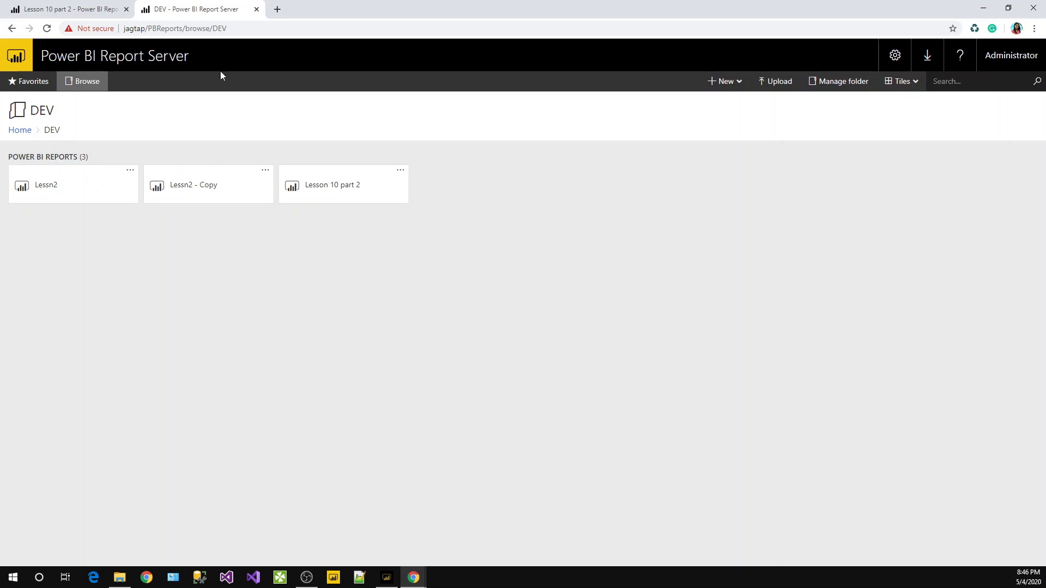
pyautogui.click(92, 12)
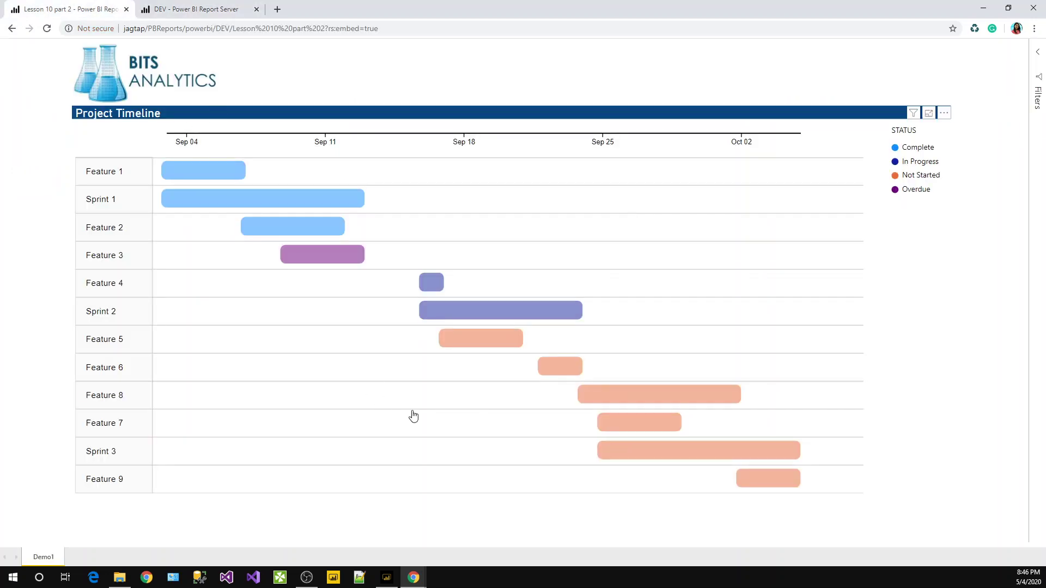